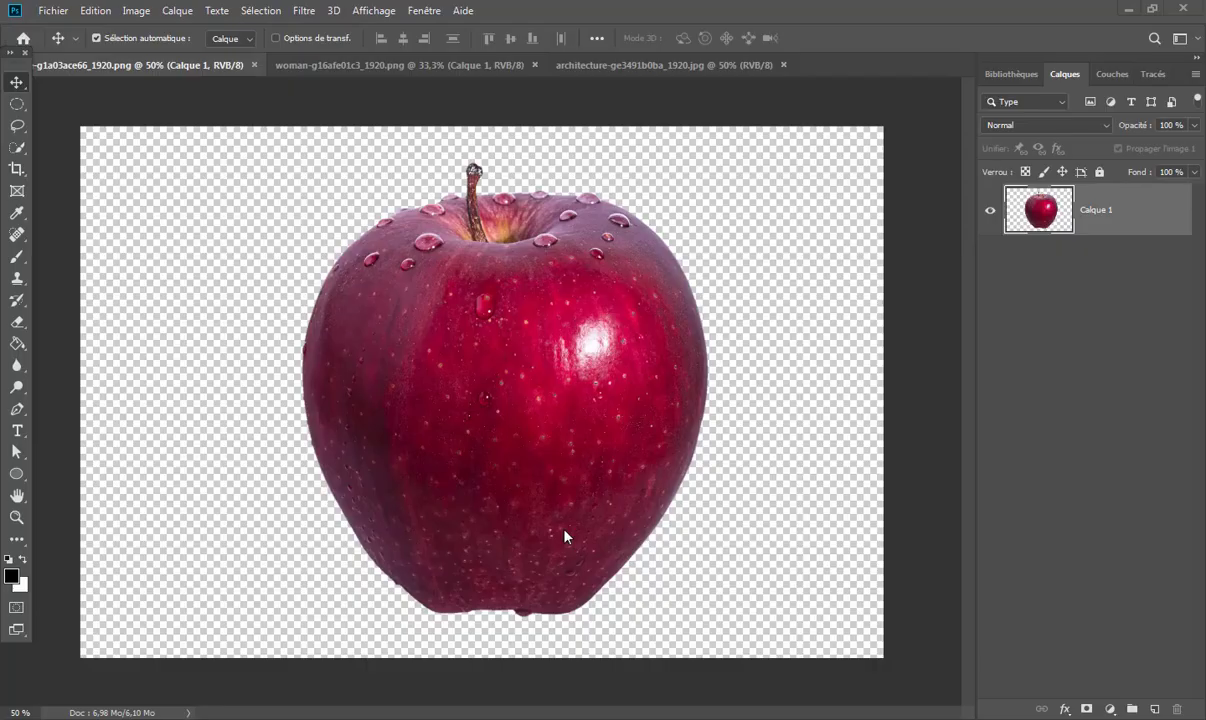
- Look over the dancer, room and apple images in their open tabs
left_click(319, 66)
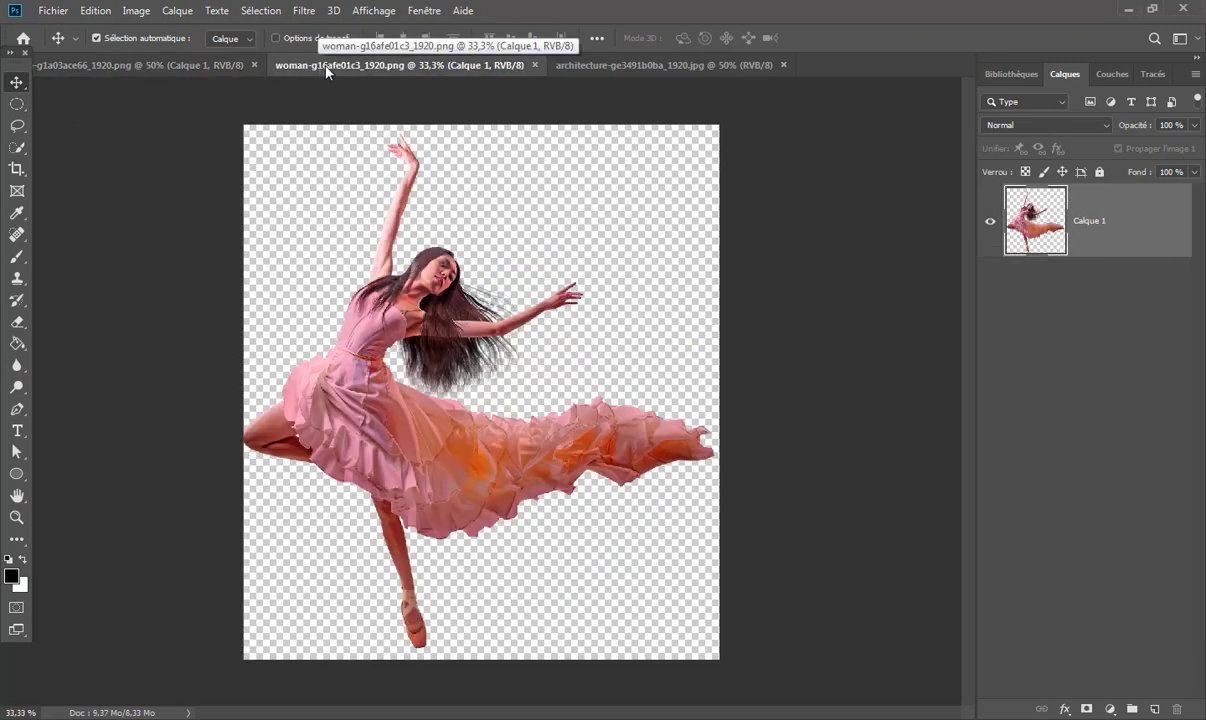
left_click(652, 70)
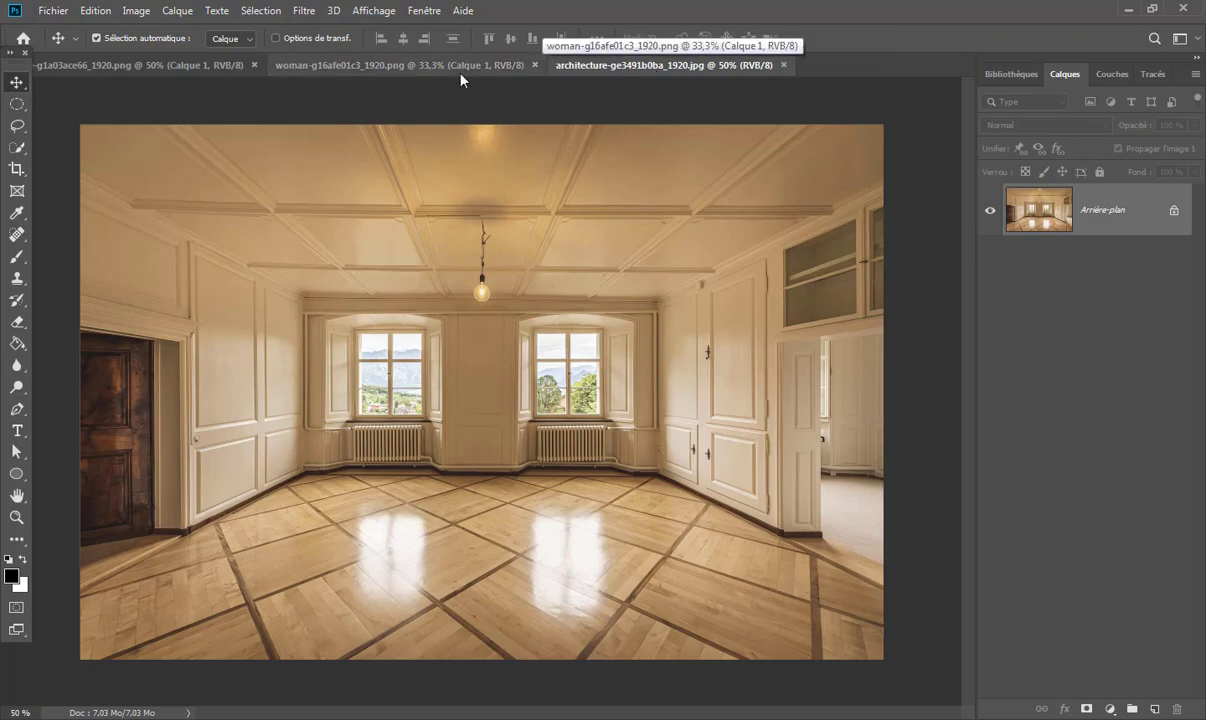
left_click(203, 67)
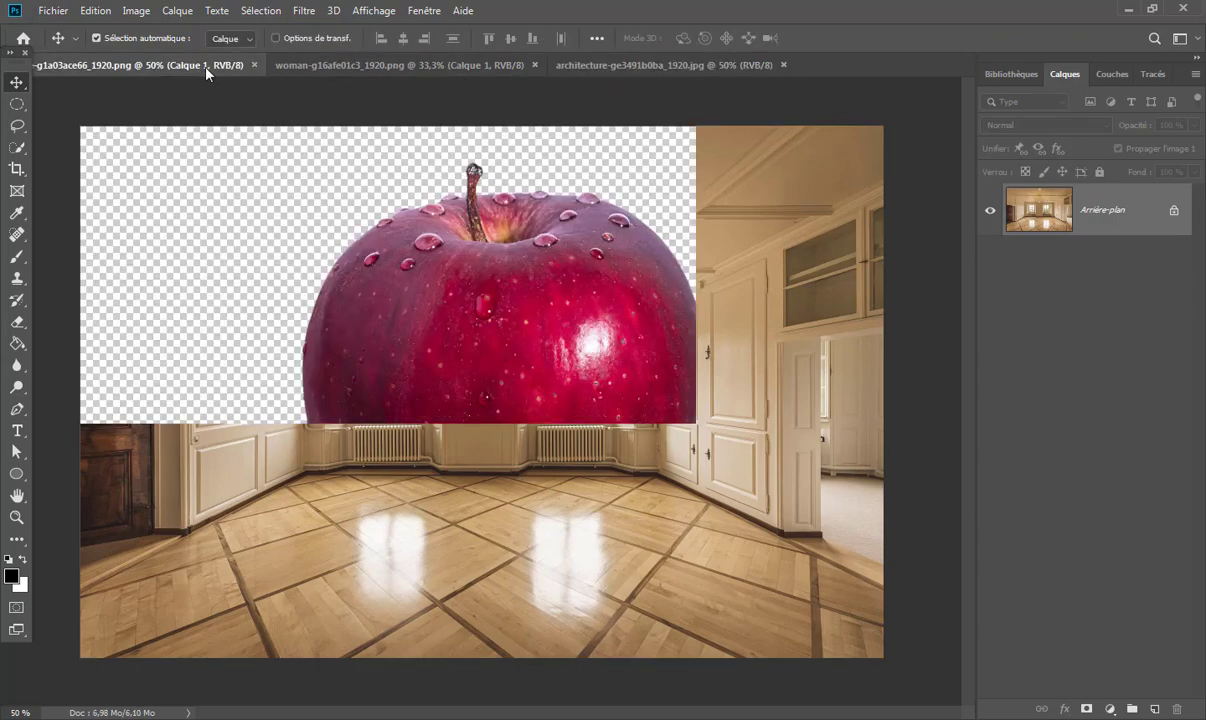
- Create a 3000 × 2000 px document at 72 pixels/inch with a white background
left_click(45, 12)
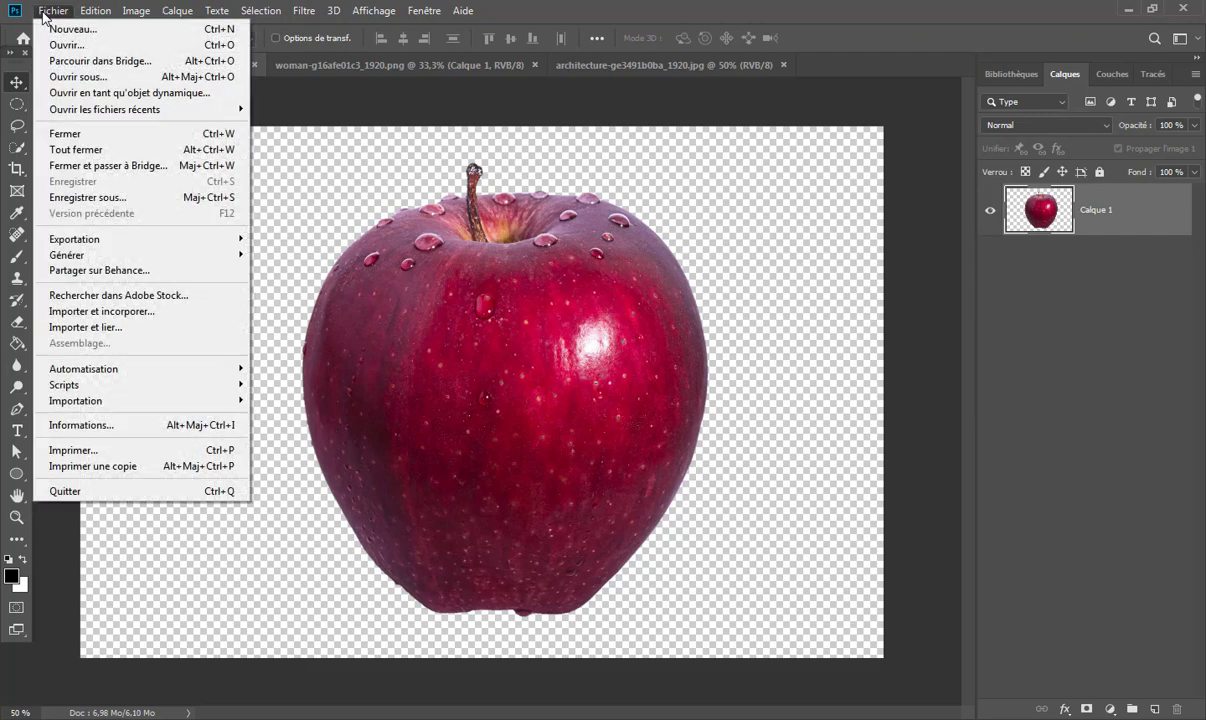
left_click(152, 30)
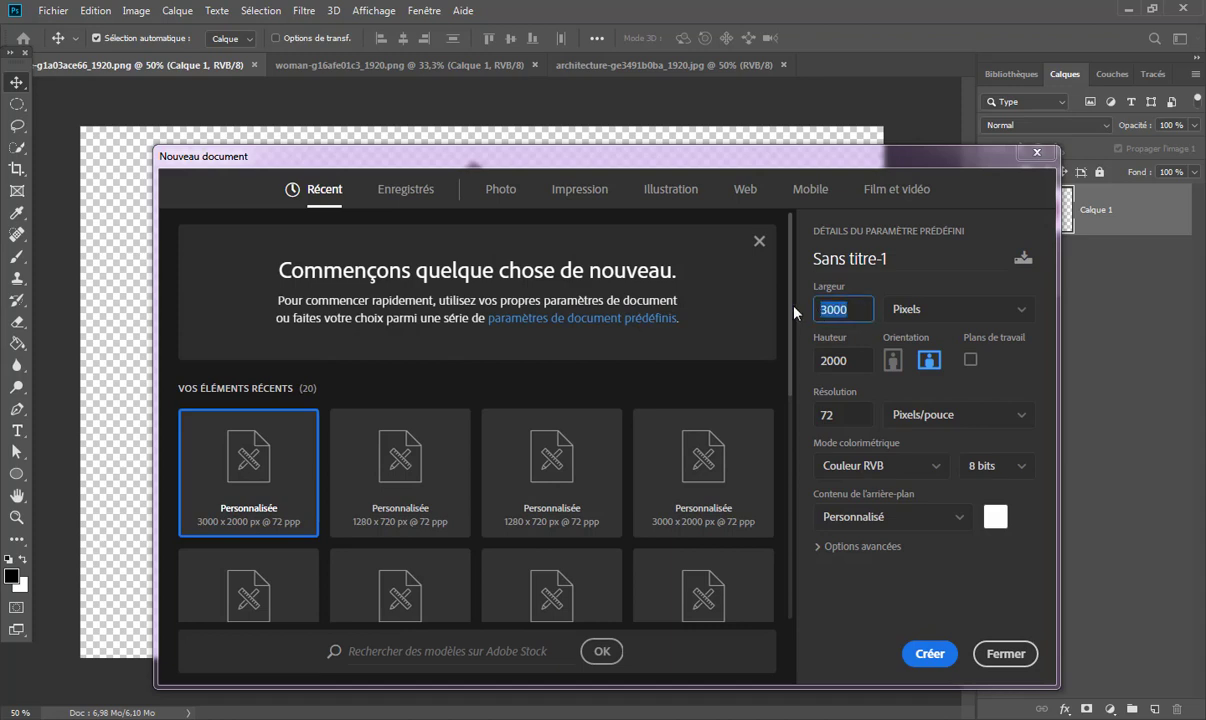
left_click(965, 314)
left_click(965, 312)
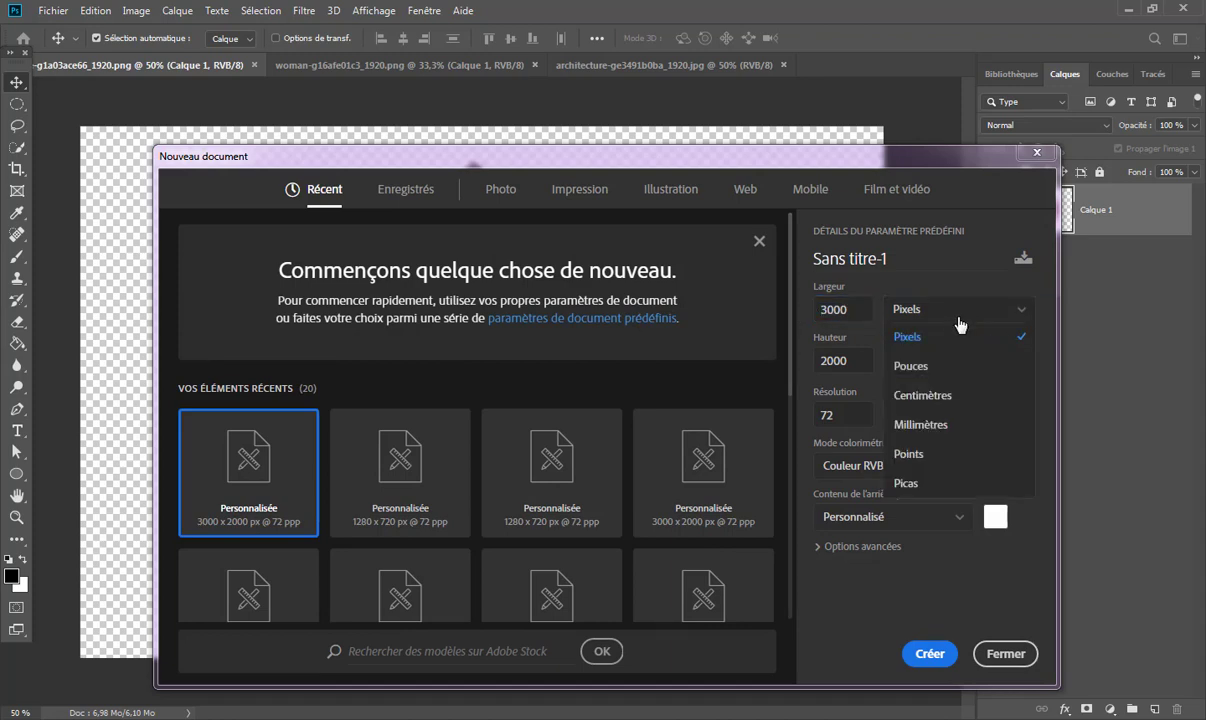
left_click(845, 360)
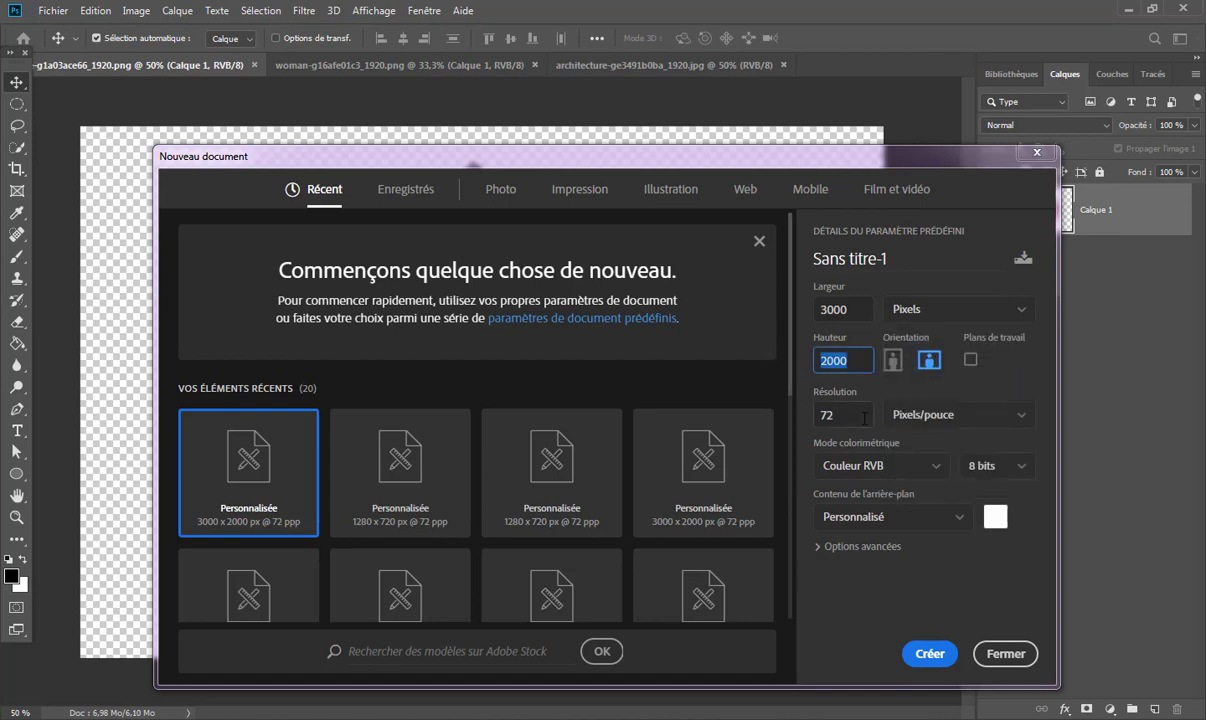
key("Tab")
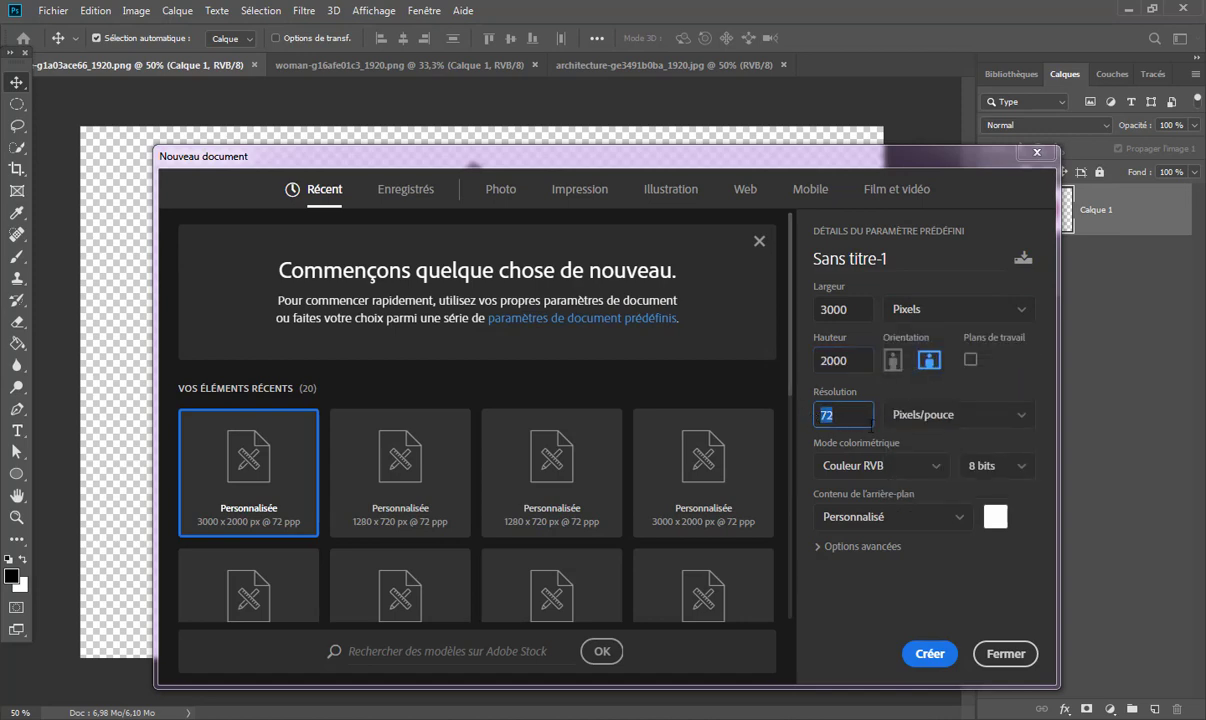
left_click(915, 414)
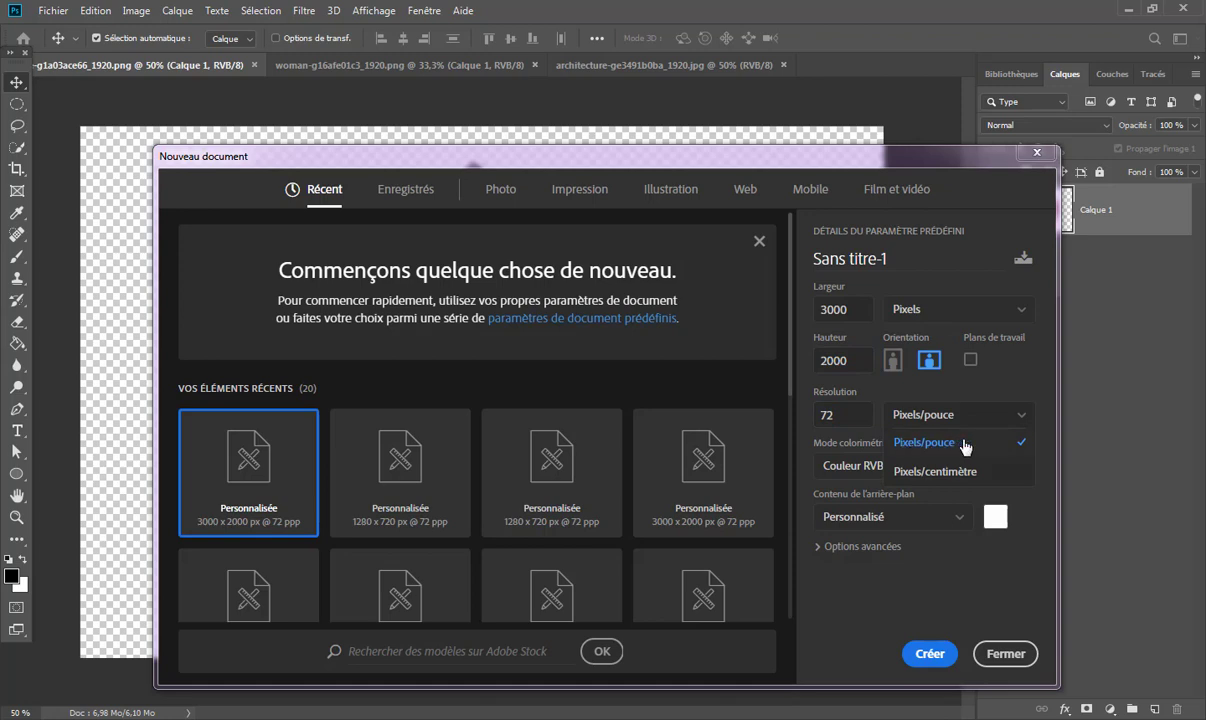
left_click(910, 442)
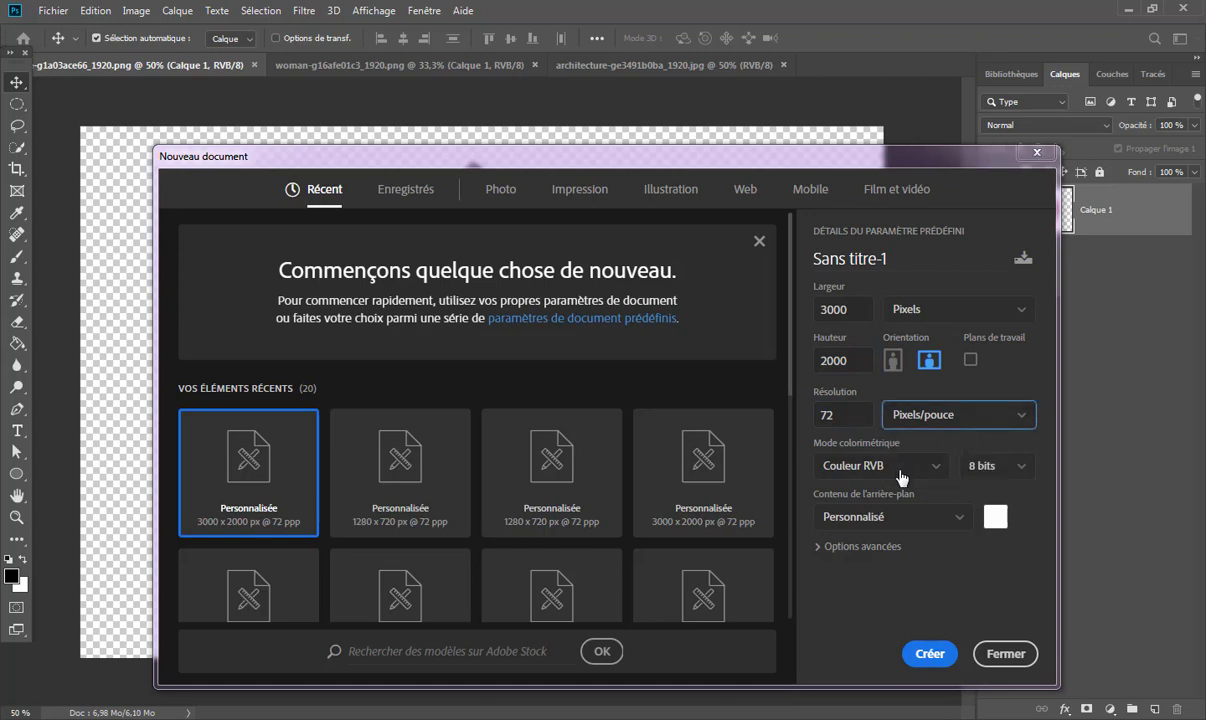
left_click(995, 516)
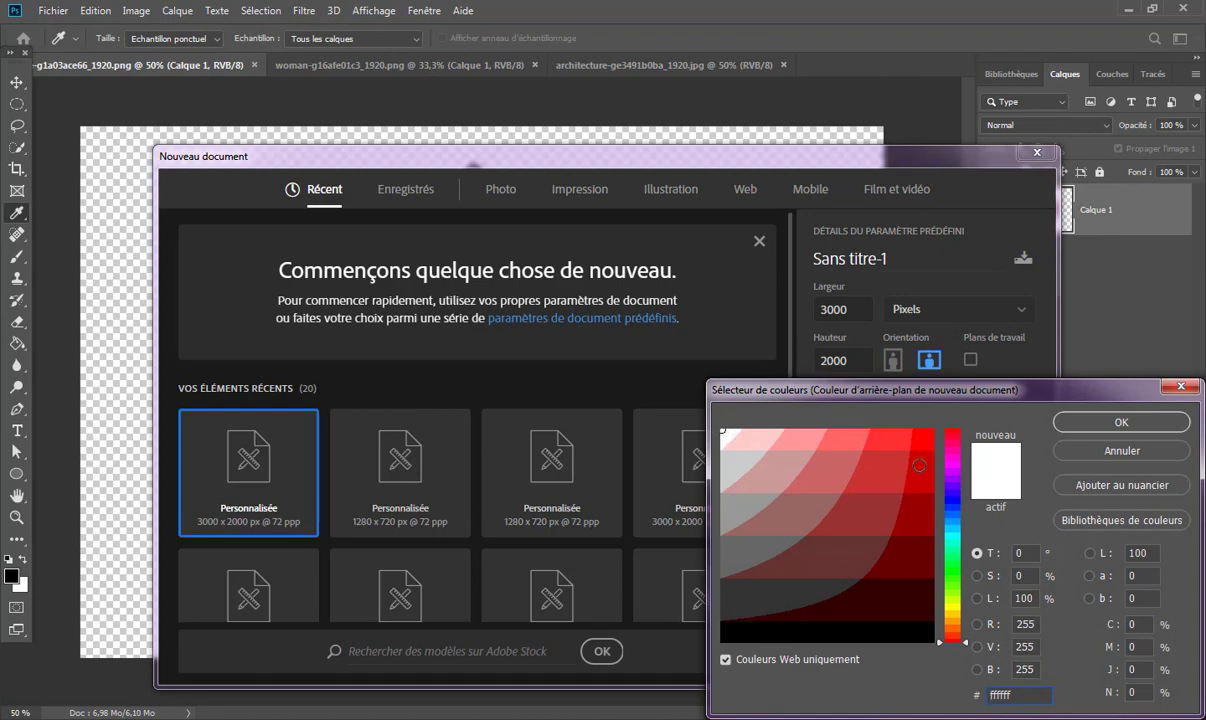
left_click(1115, 424)
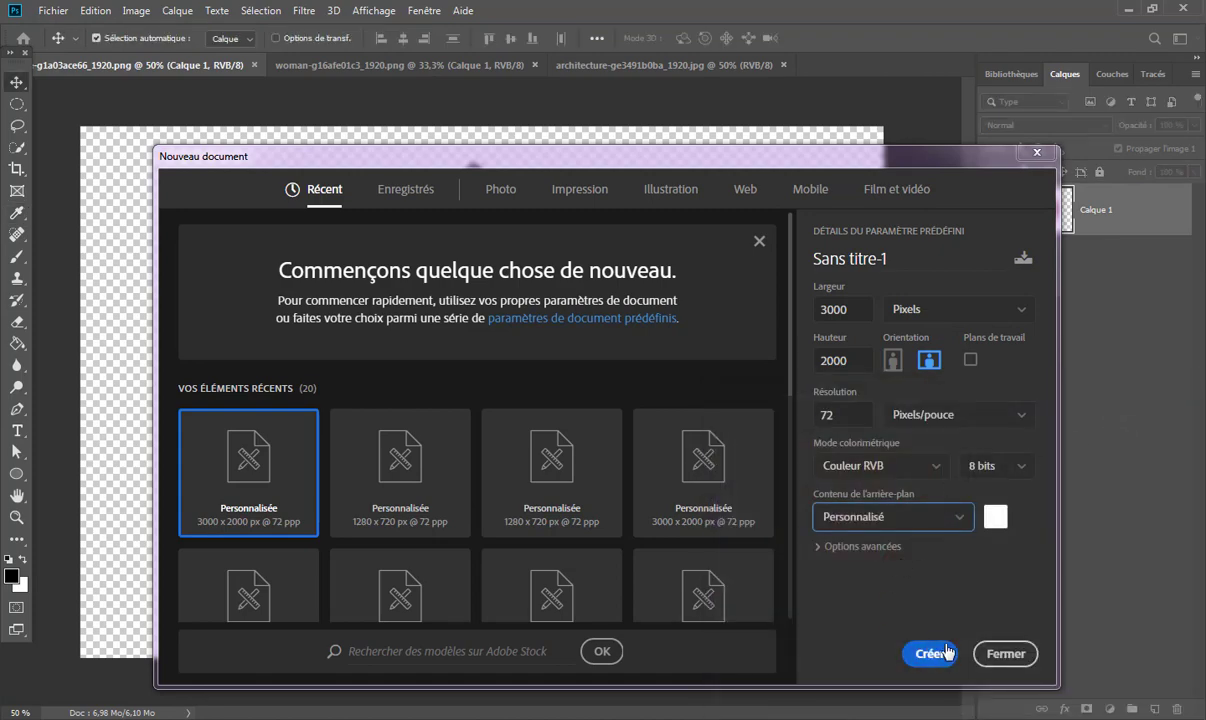
left_click(934, 655)
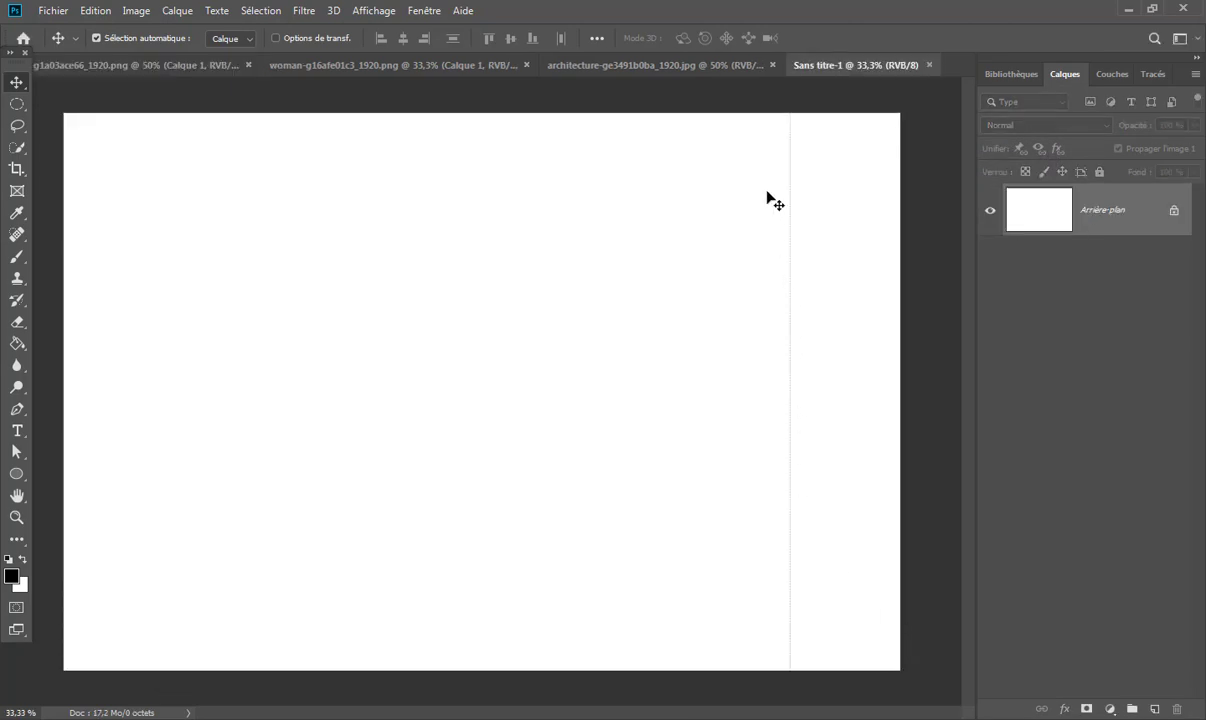
- Turn off Extras and drag the apple cutout into Sans titre-1 as Calque 1
left_click(358, 10)
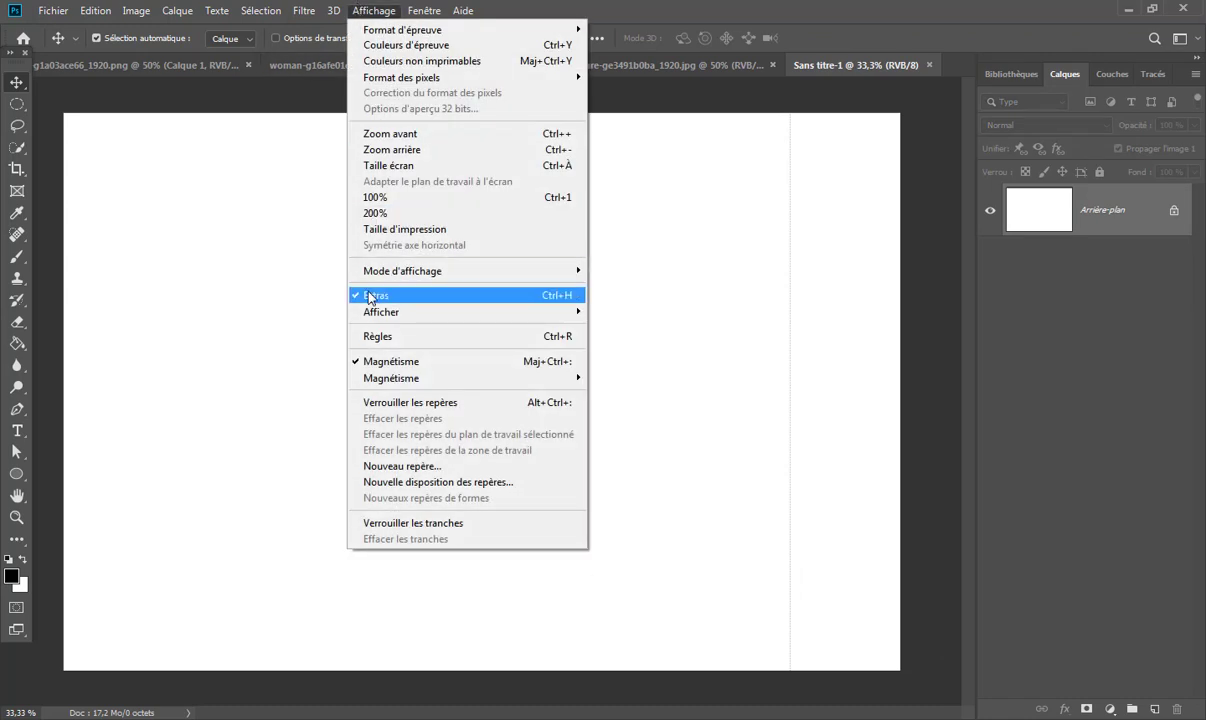
left_click(496, 297)
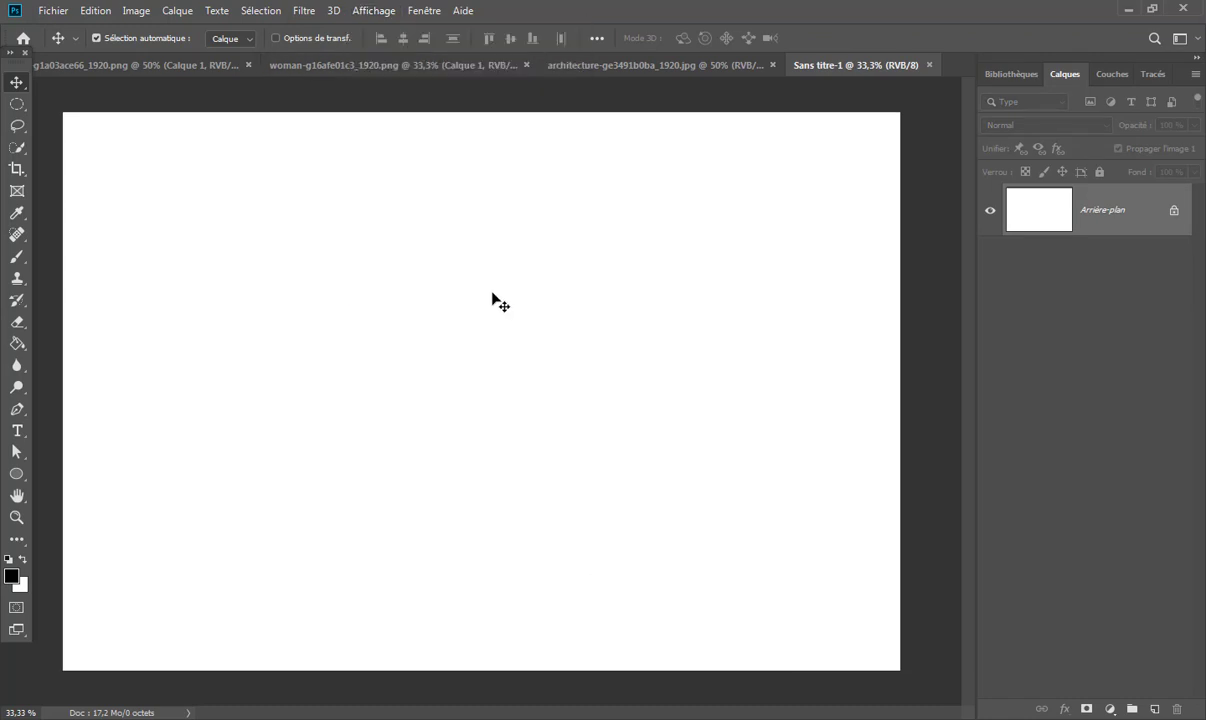
left_click(163, 65)
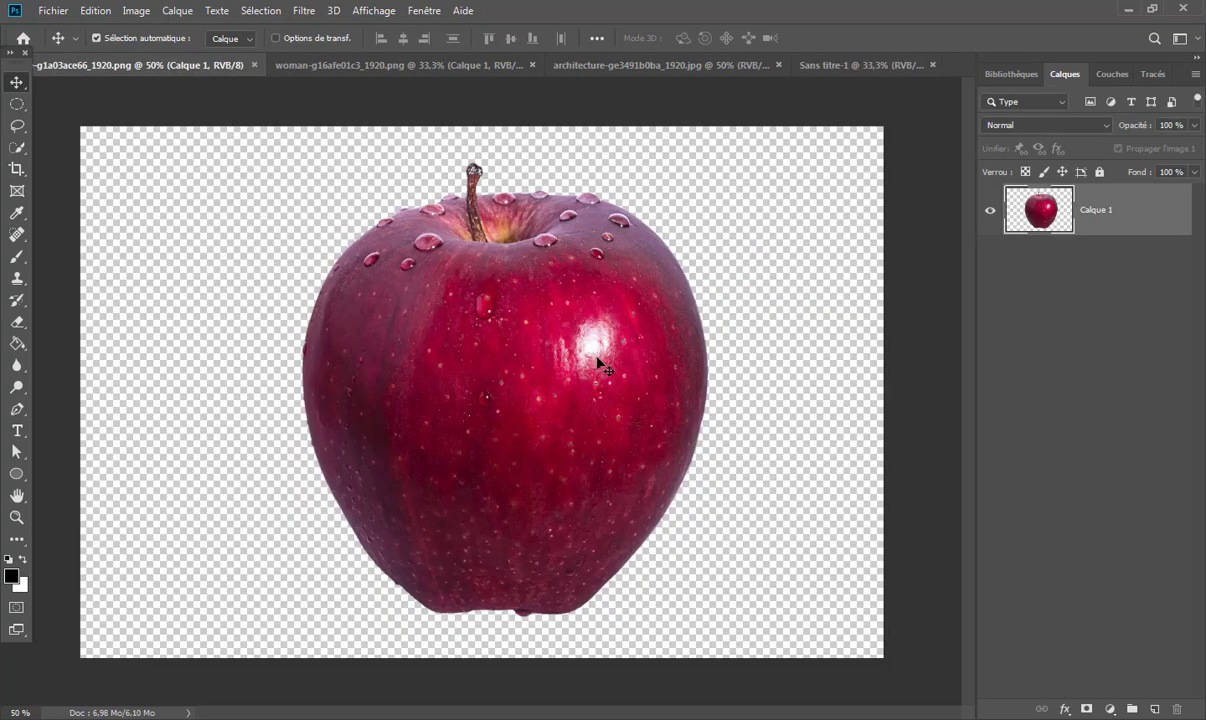
right_click(12, 83)
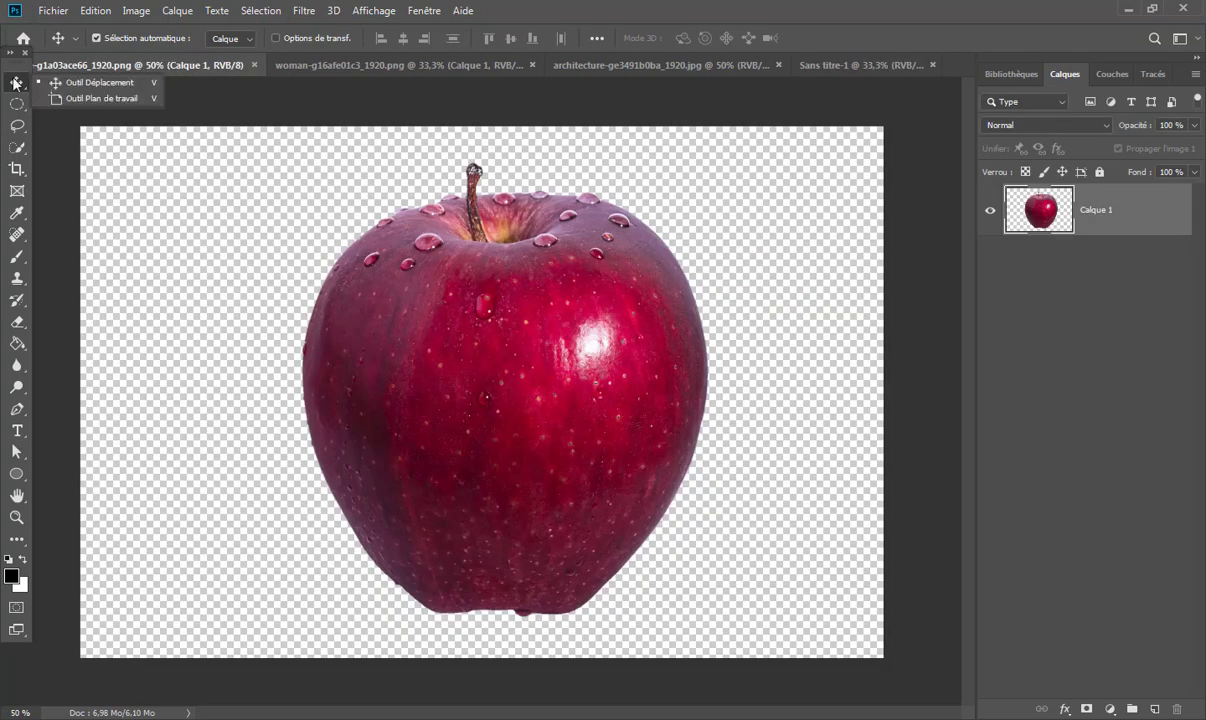
left_click(129, 83)
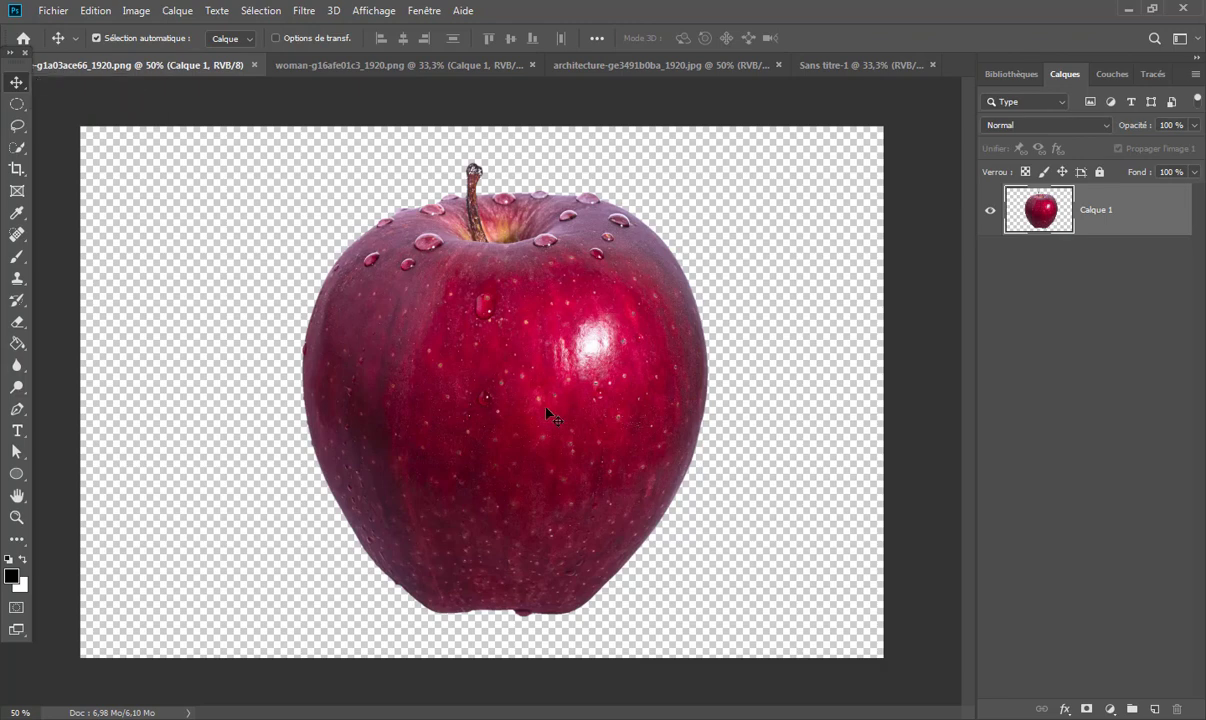
mouse_move(546, 408)
left_mouse_down()
mouse_move(833, 128)
mouse_move(693, 200)
mouse_move(420, 405)
left_mouse_up()
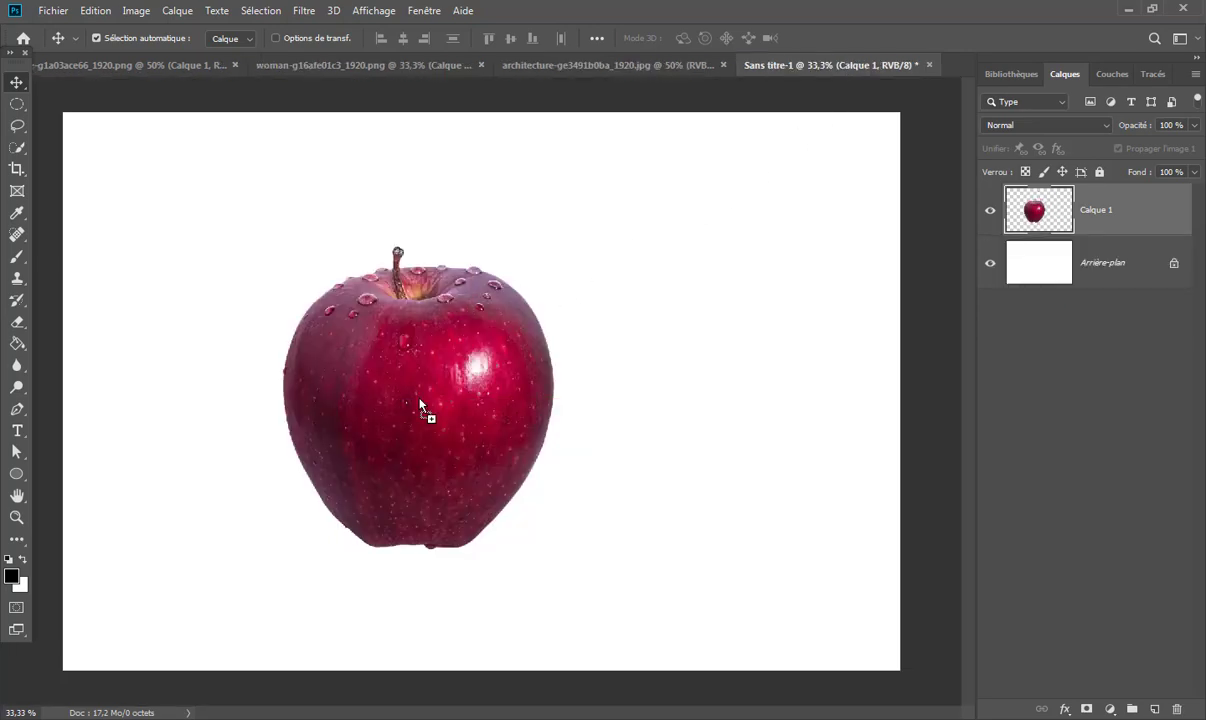
- Scale the apple to 138.37% and move it toward the canvas's left side
left_click(90, 12)
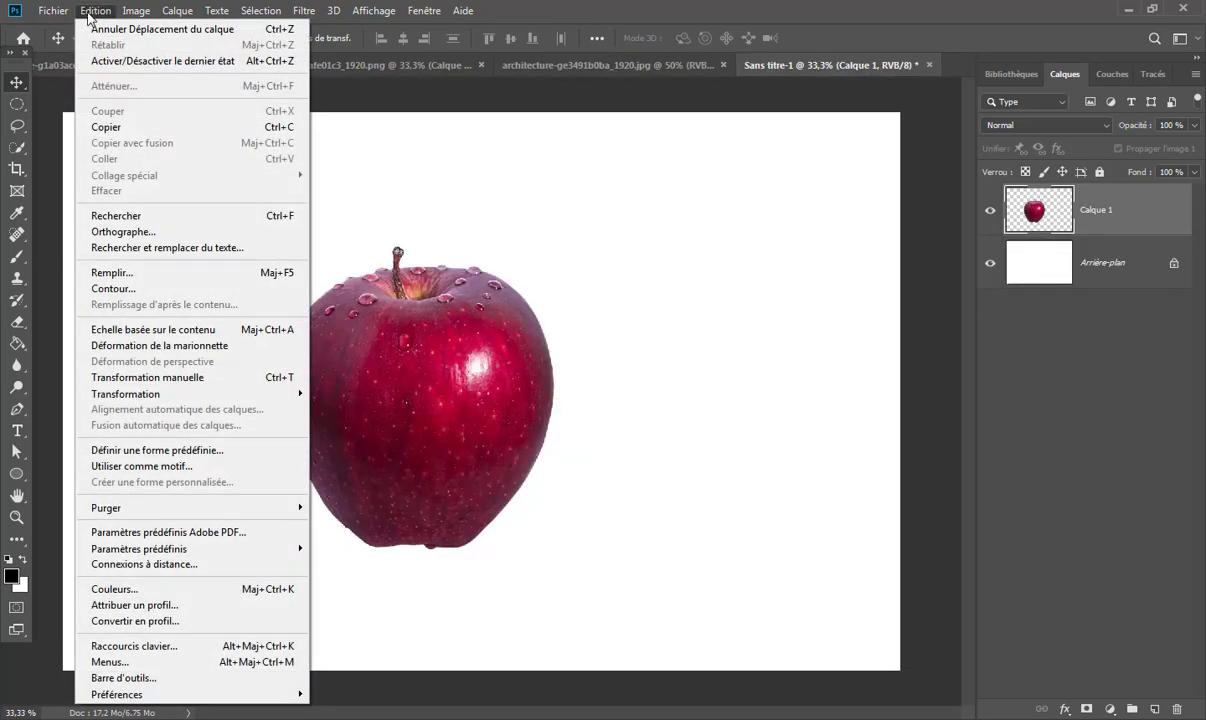
mouse_move(126, 394)
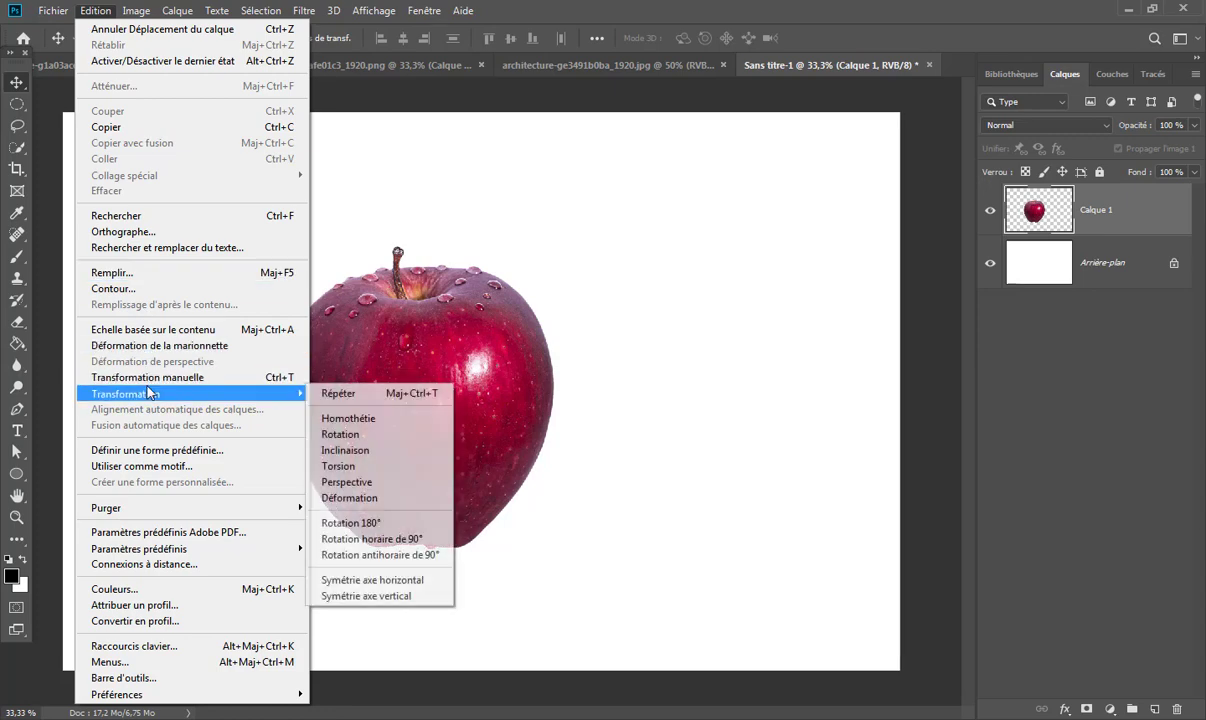
left_click(444, 418)
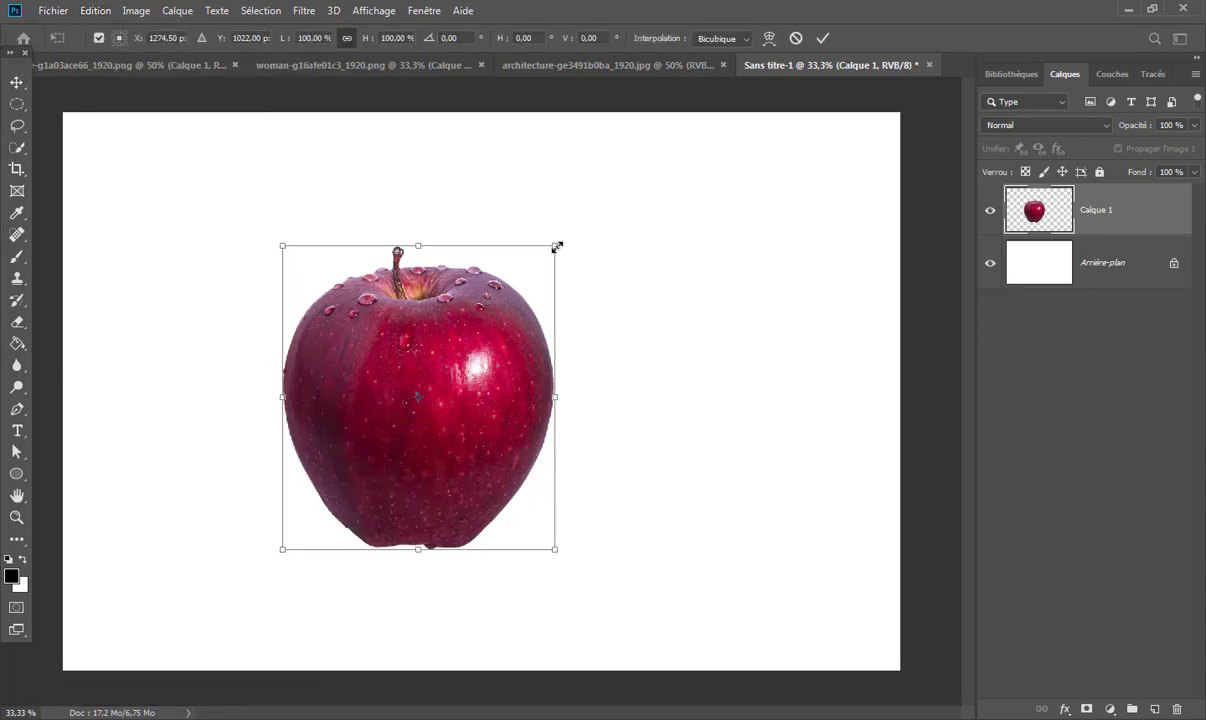
left_click_drag(555, 245, 708, 172)
left_click_drag(541, 302, 341, 404)
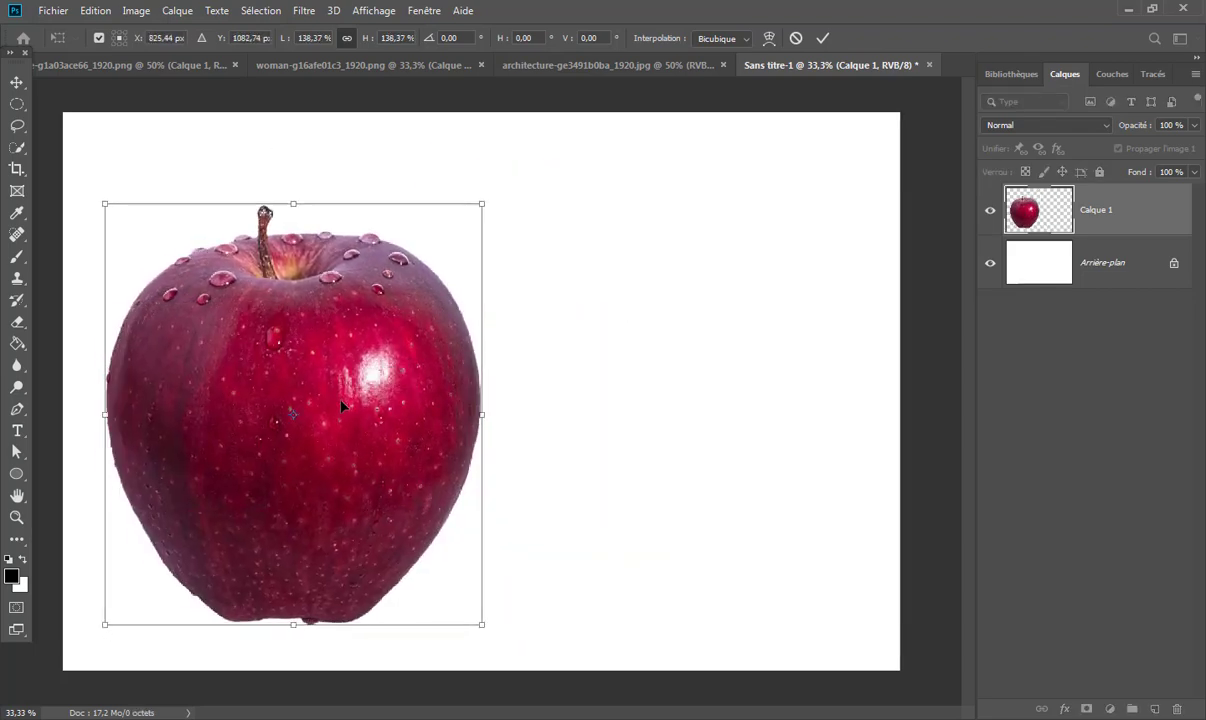
left_click(824, 40)
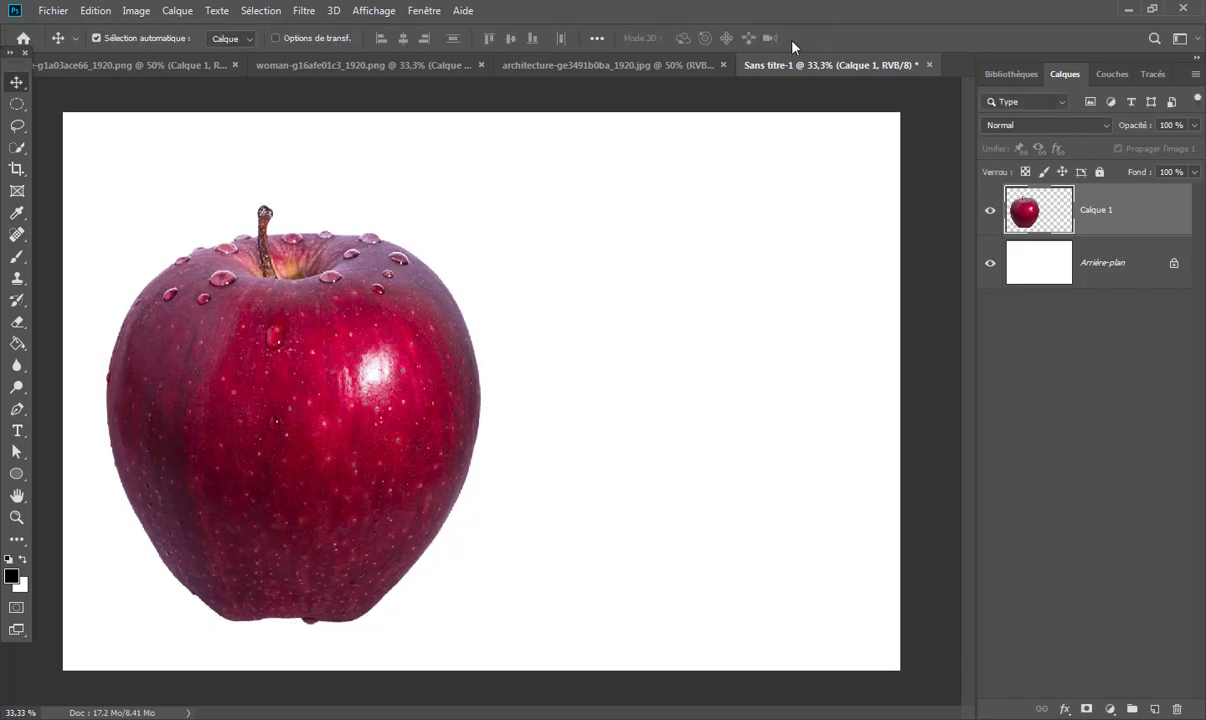
- Set up the Ellipse tool with a black fill and no stroke
left_click(16, 473)
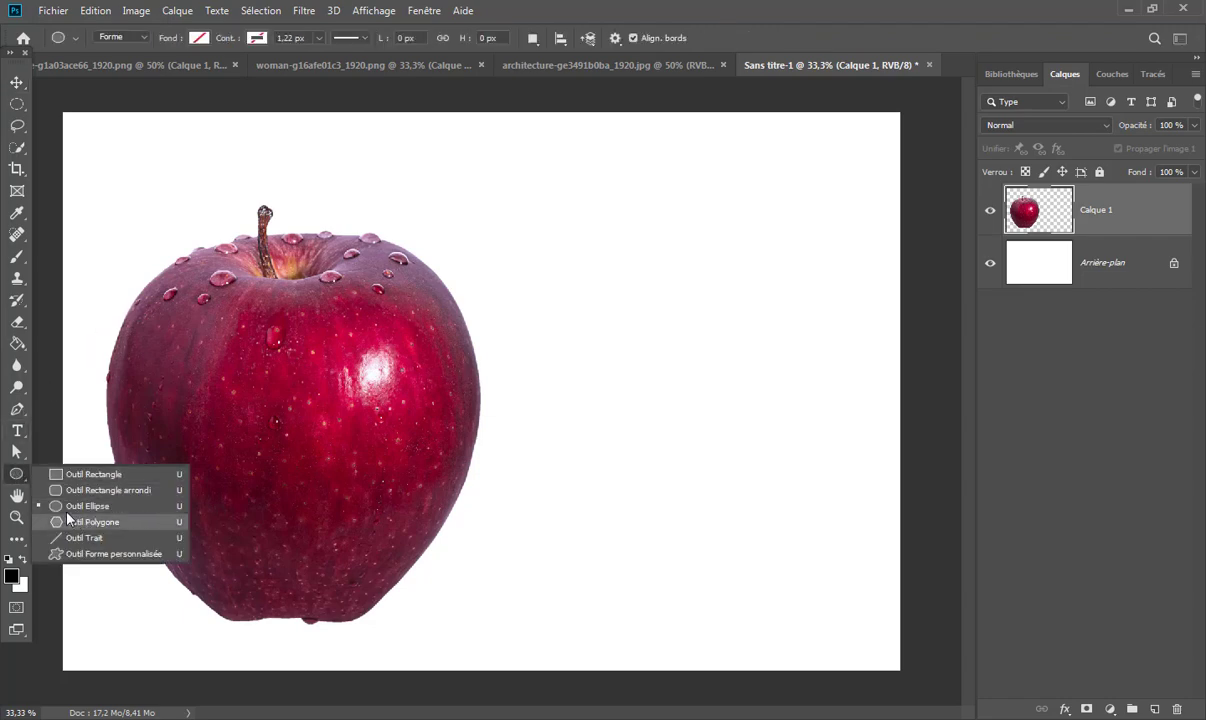
left_click(134, 508)
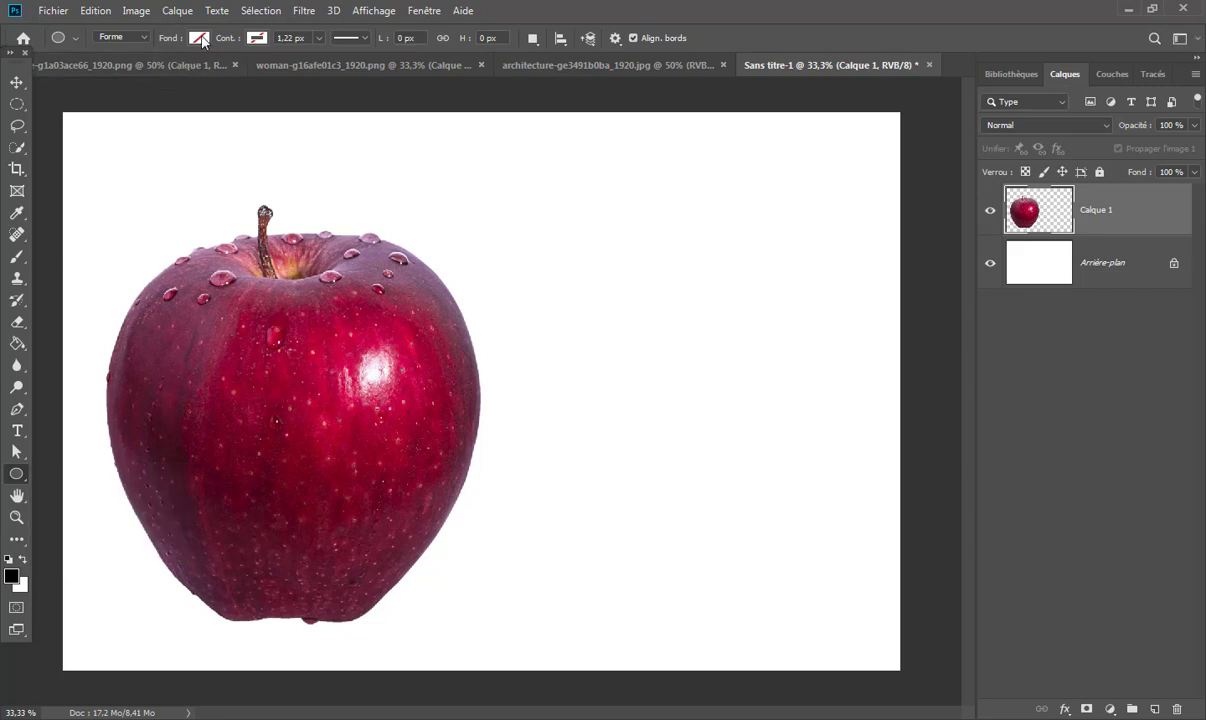
left_click(200, 38)
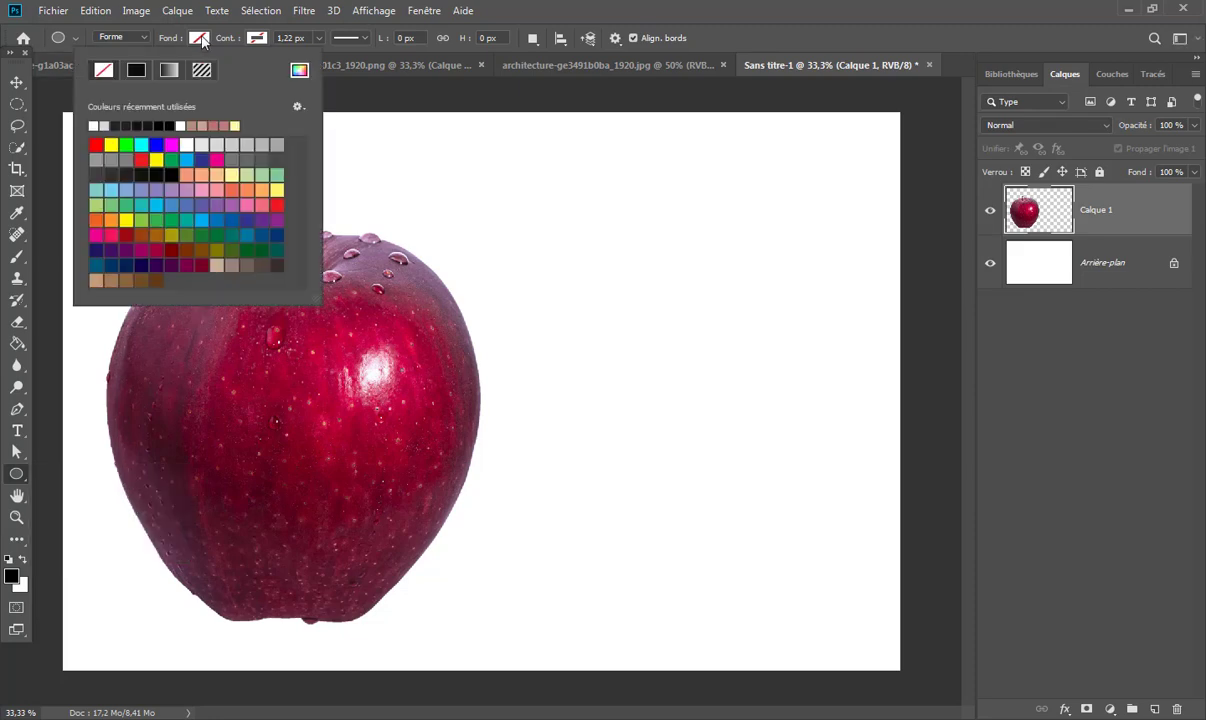
left_click(159, 175)
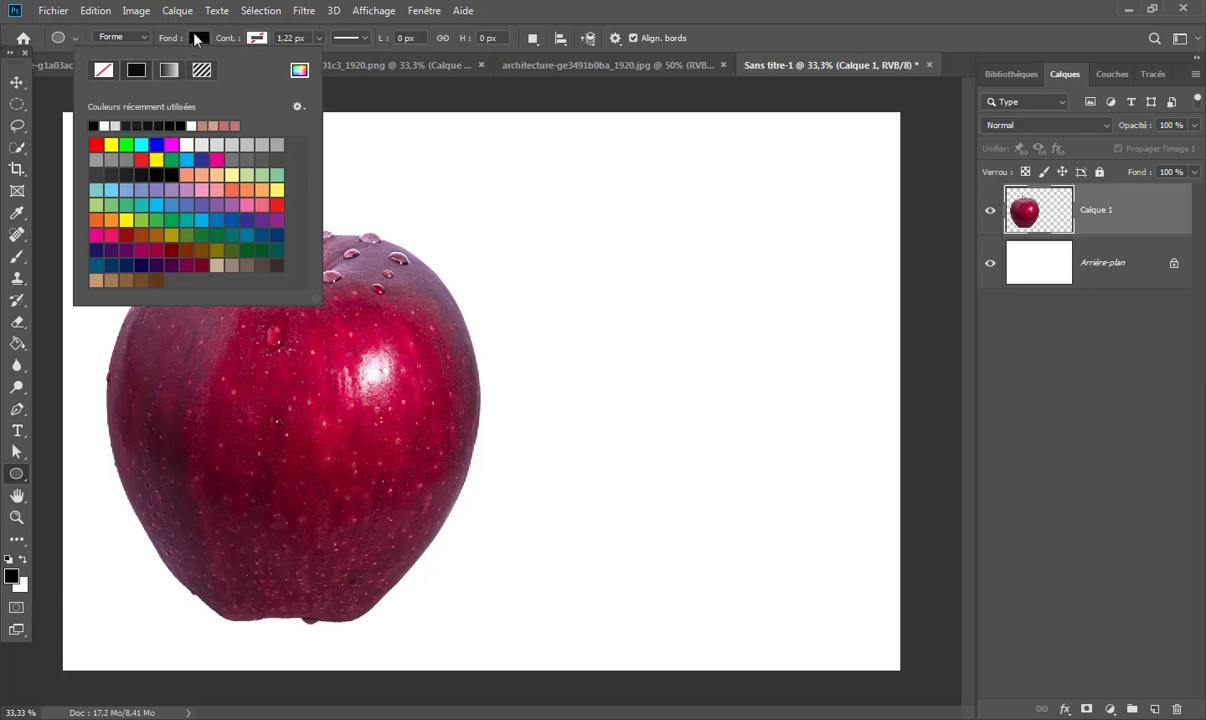
left_click(256, 38)
left_click(256, 38)
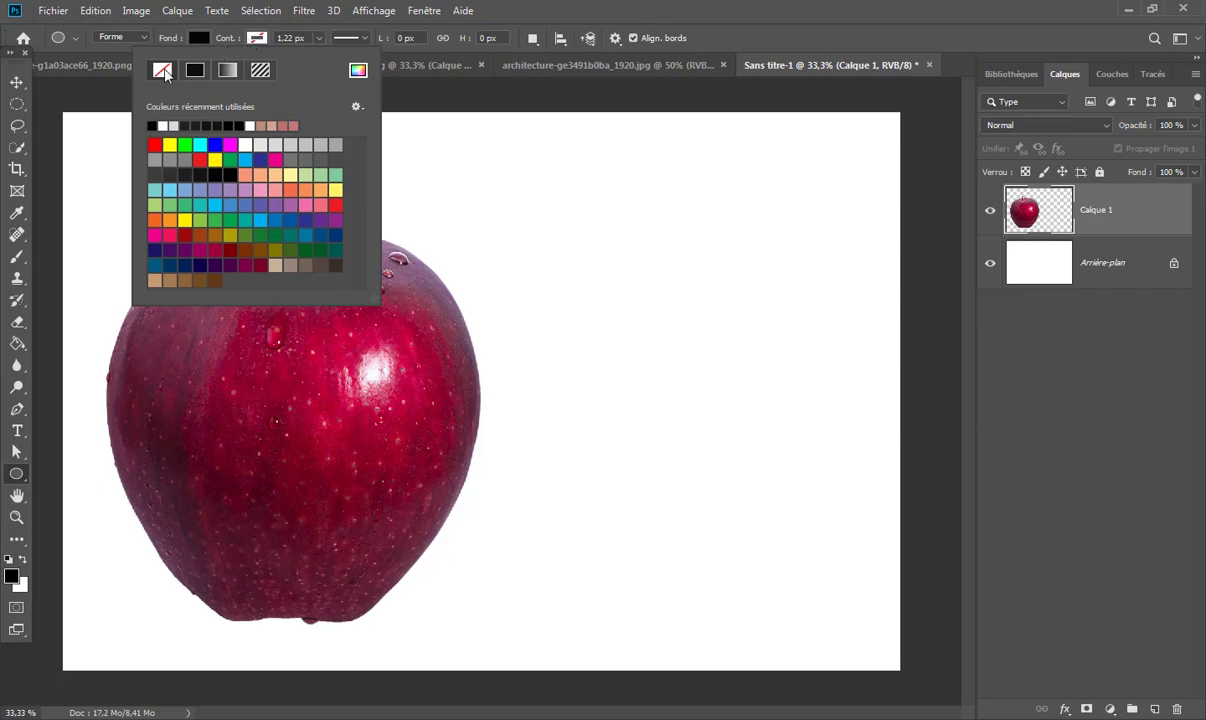
left_click(752, 8)
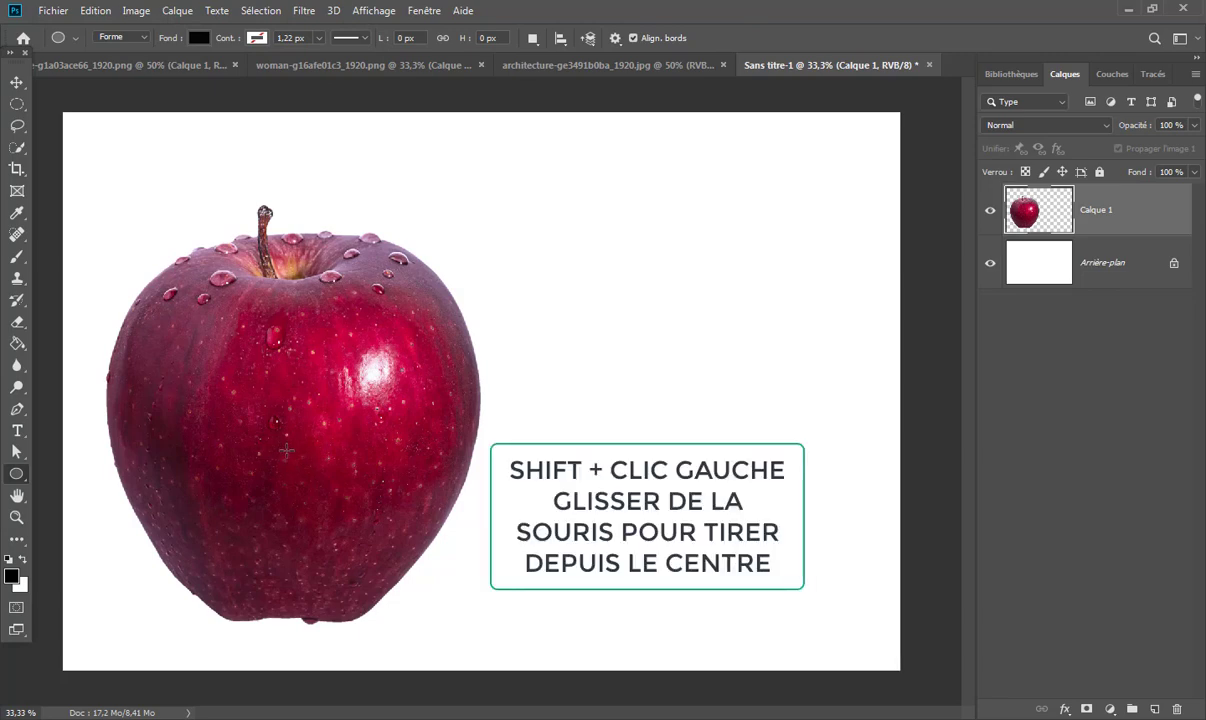
- Draw a 978 × 978 px black circle over the apple and close the floating panels
left_click_drag(286, 451, 624, 578)
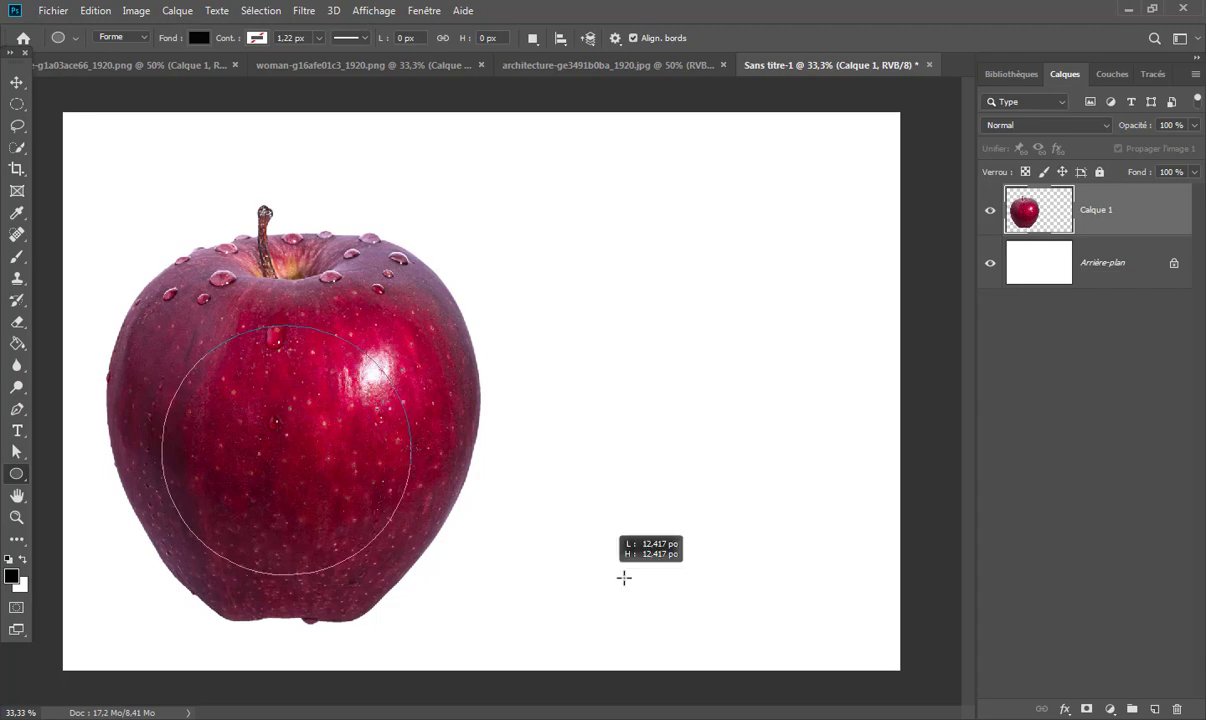
left_click_drag(624, 578, 699, 587)
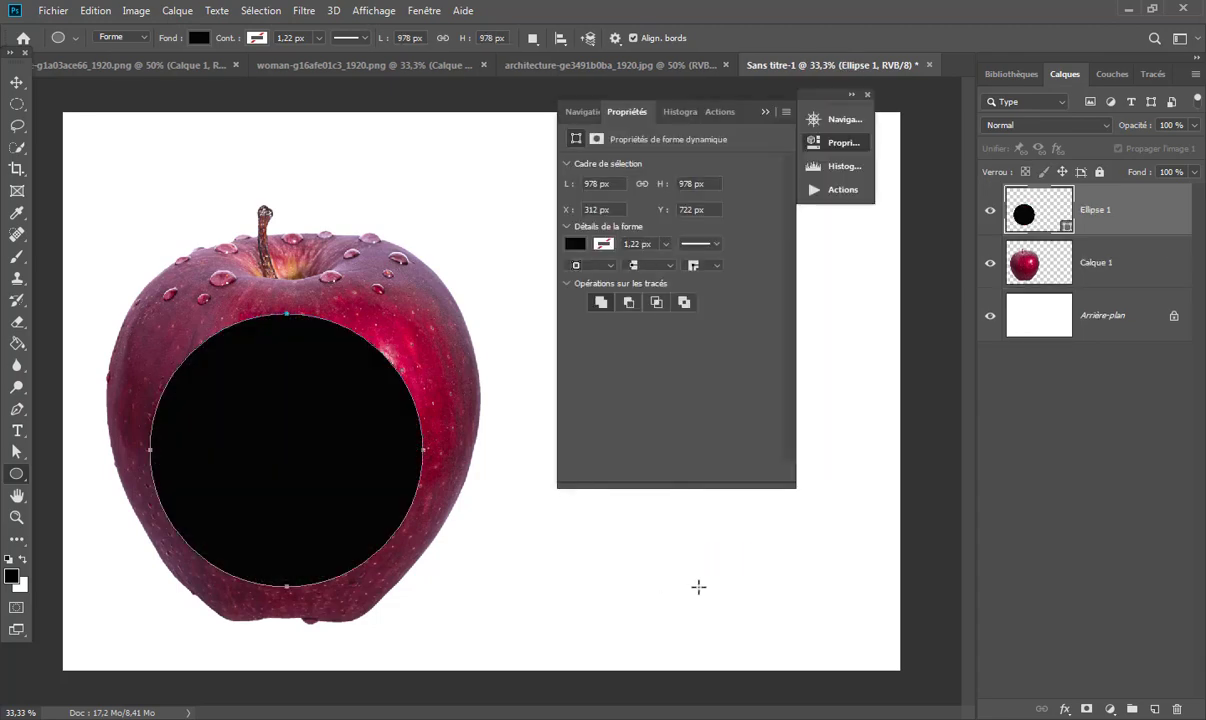
left_click(764, 113)
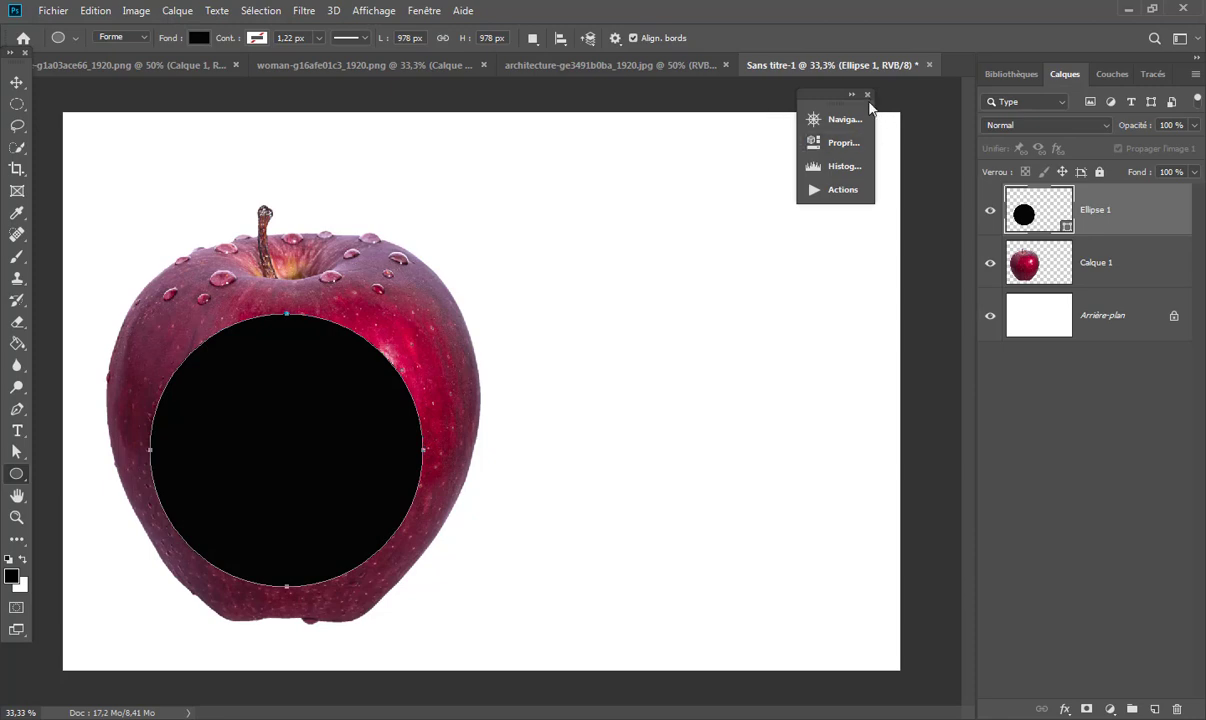
left_click(867, 95)
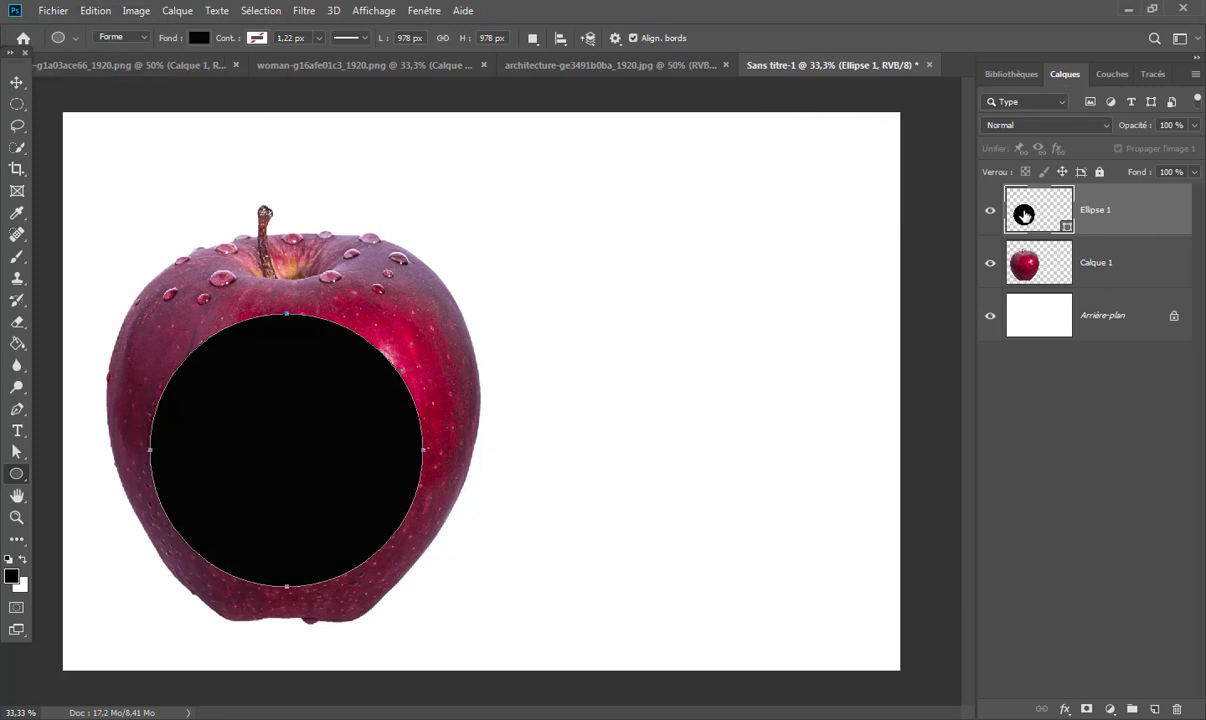
- Warp the circle: dent its top edge down, pull the top corners up, widen both sides
left_click(101, 14)
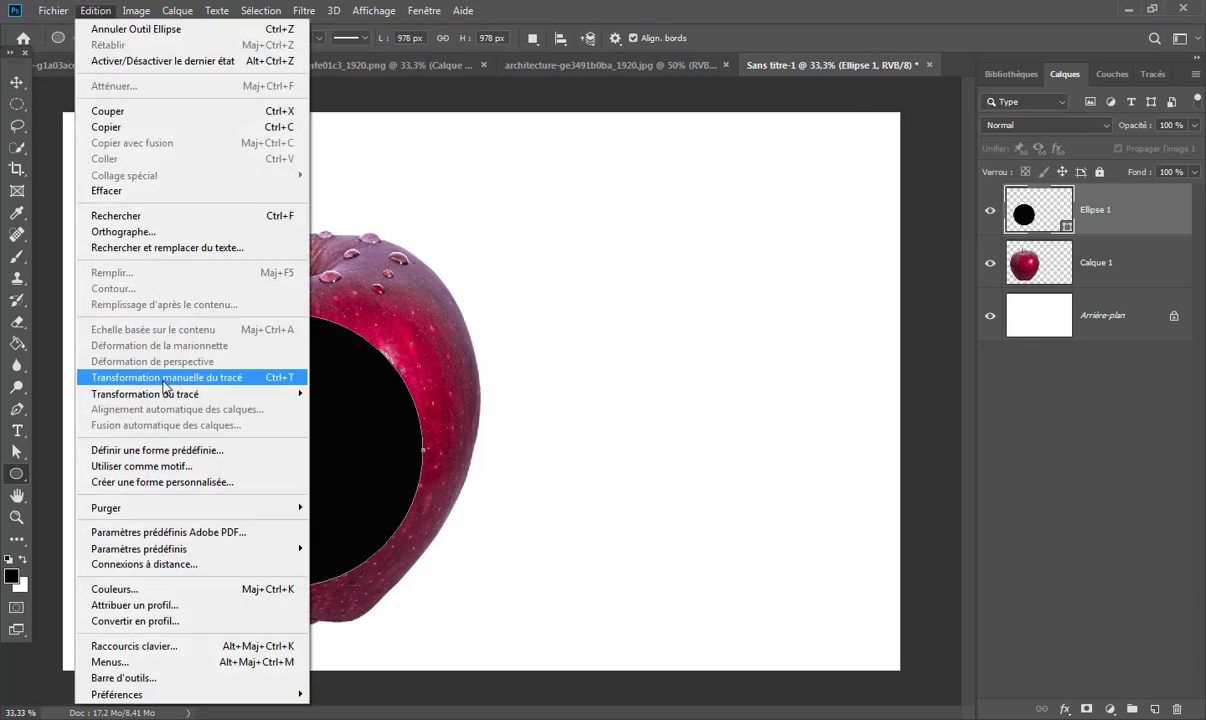
mouse_move(145, 394)
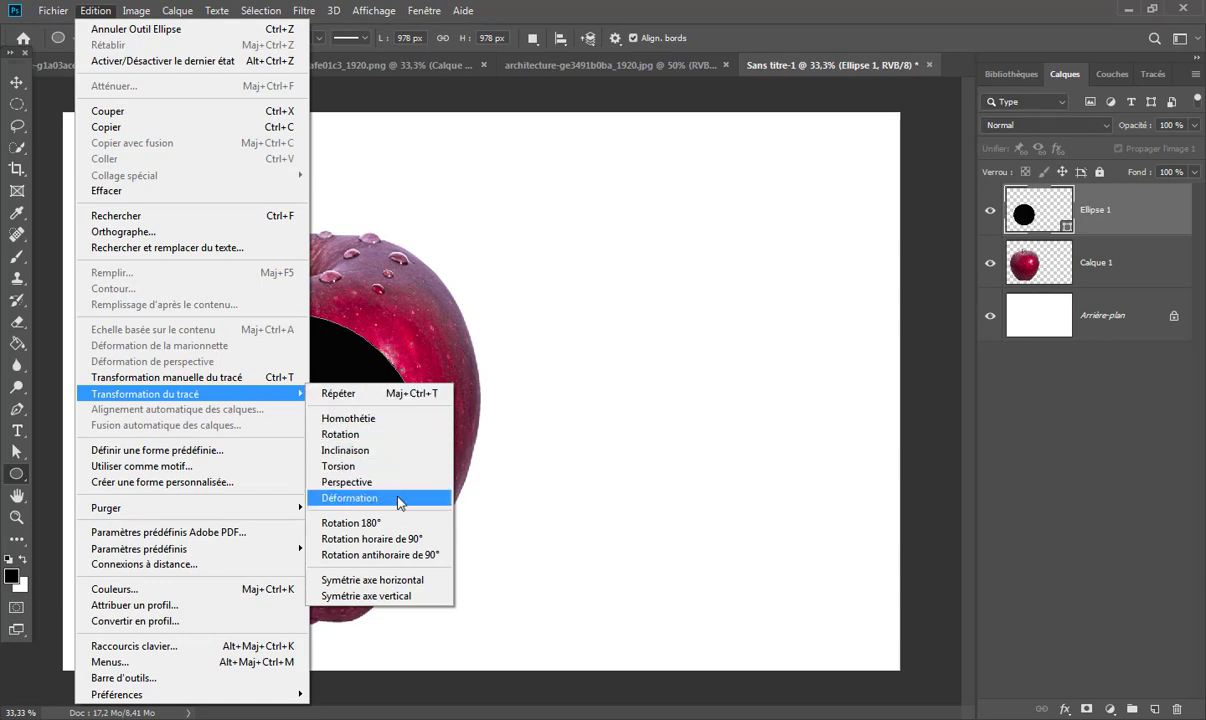
left_click(410, 502)
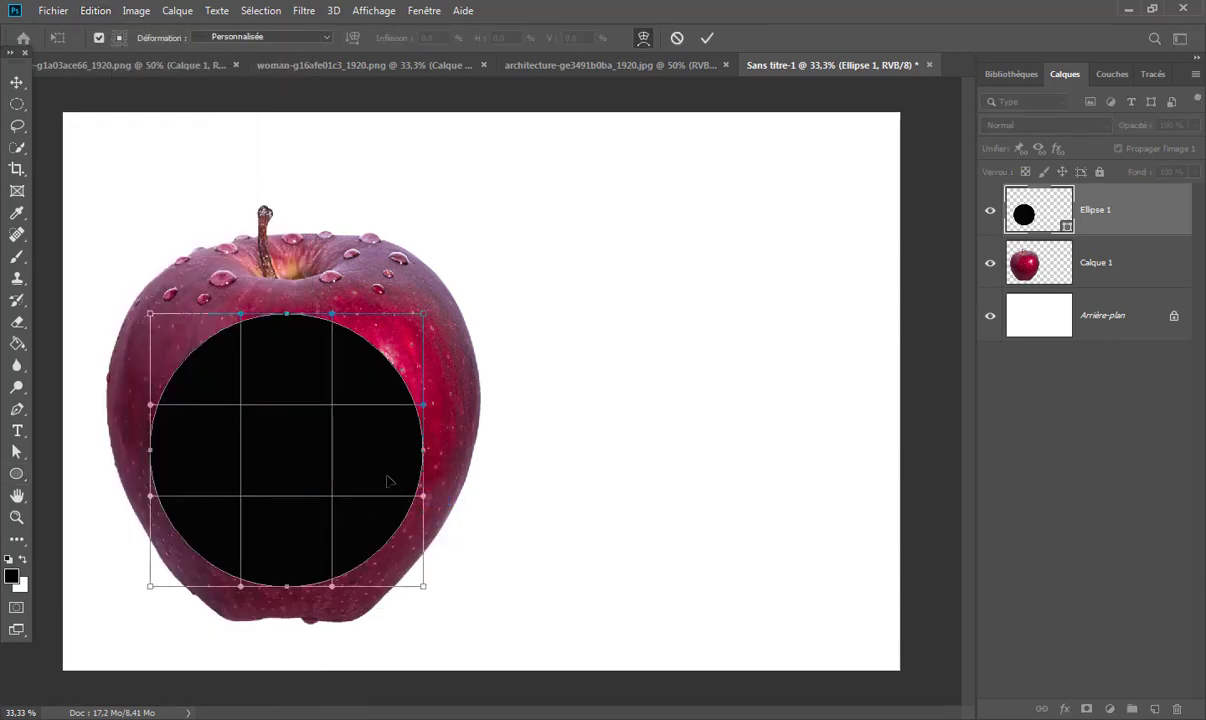
left_click_drag(240, 316, 241, 379)
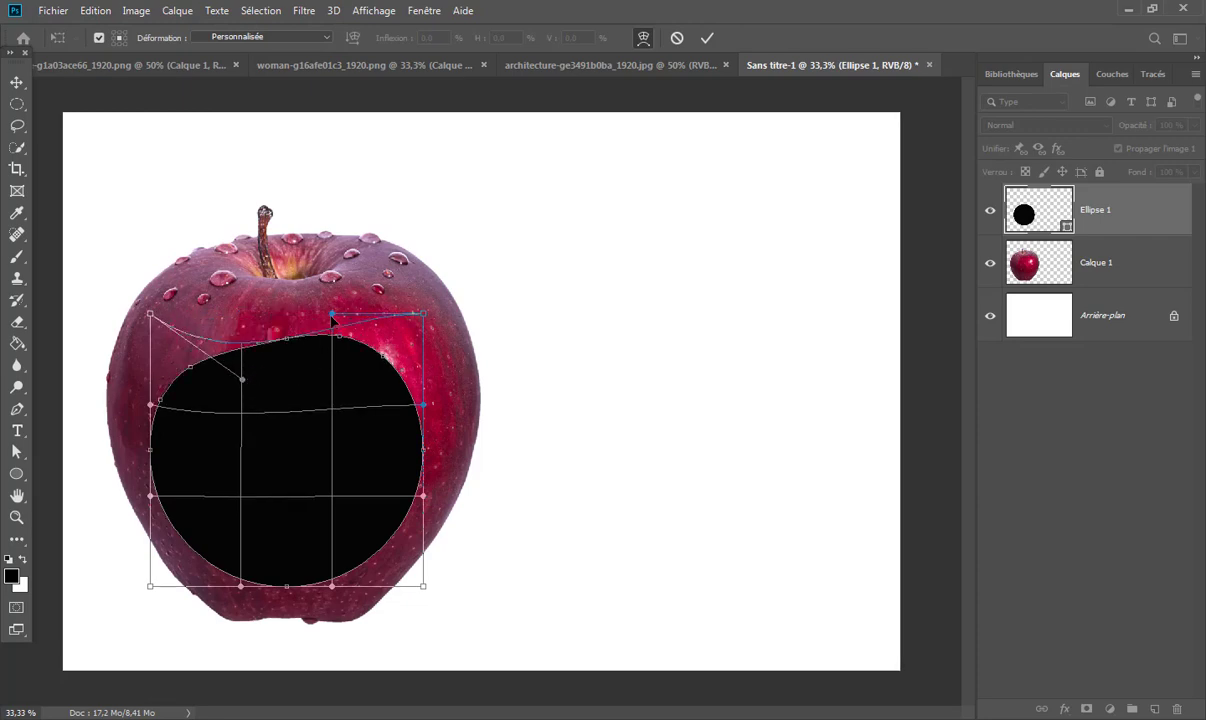
left_click_drag(333, 316, 335, 393)
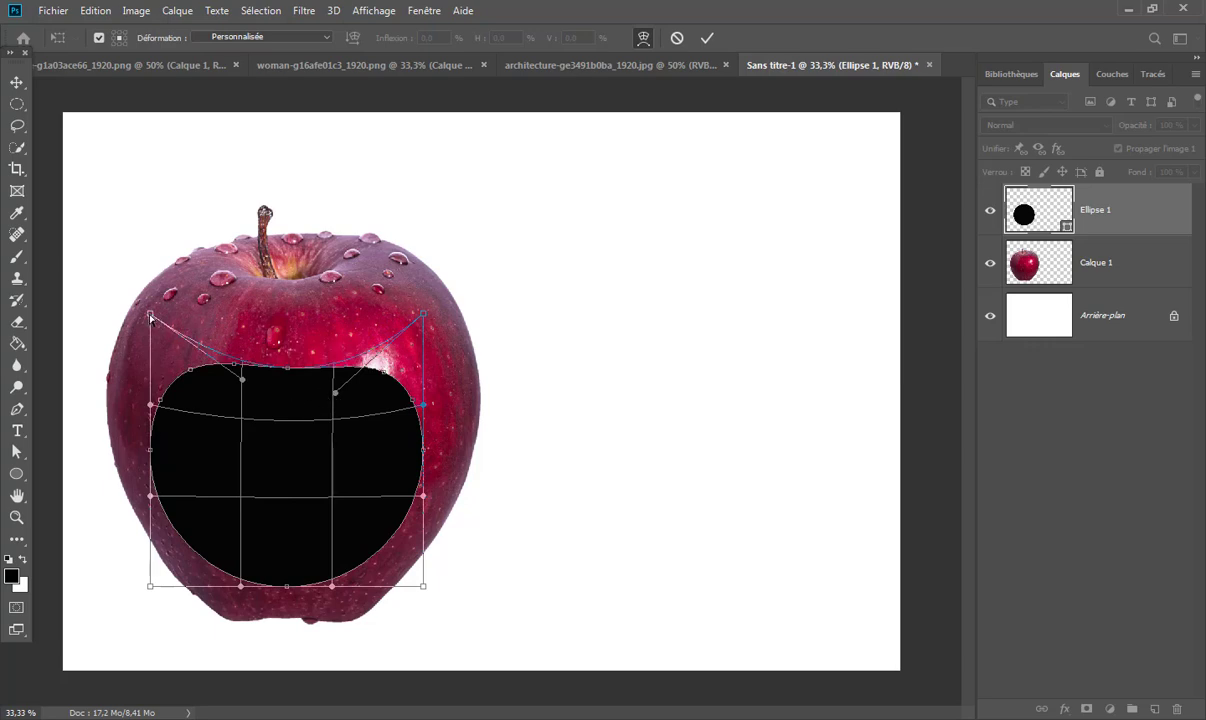
left_click_drag(150, 318, 129, 193)
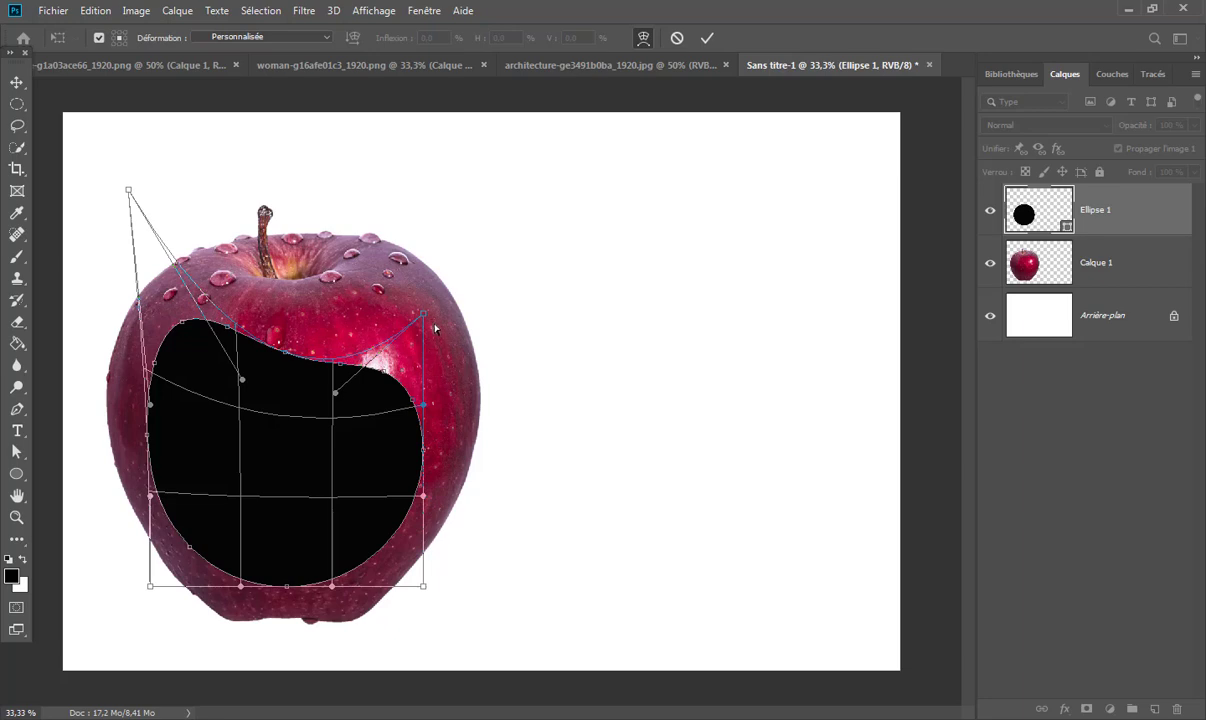
left_click_drag(426, 318, 440, 200)
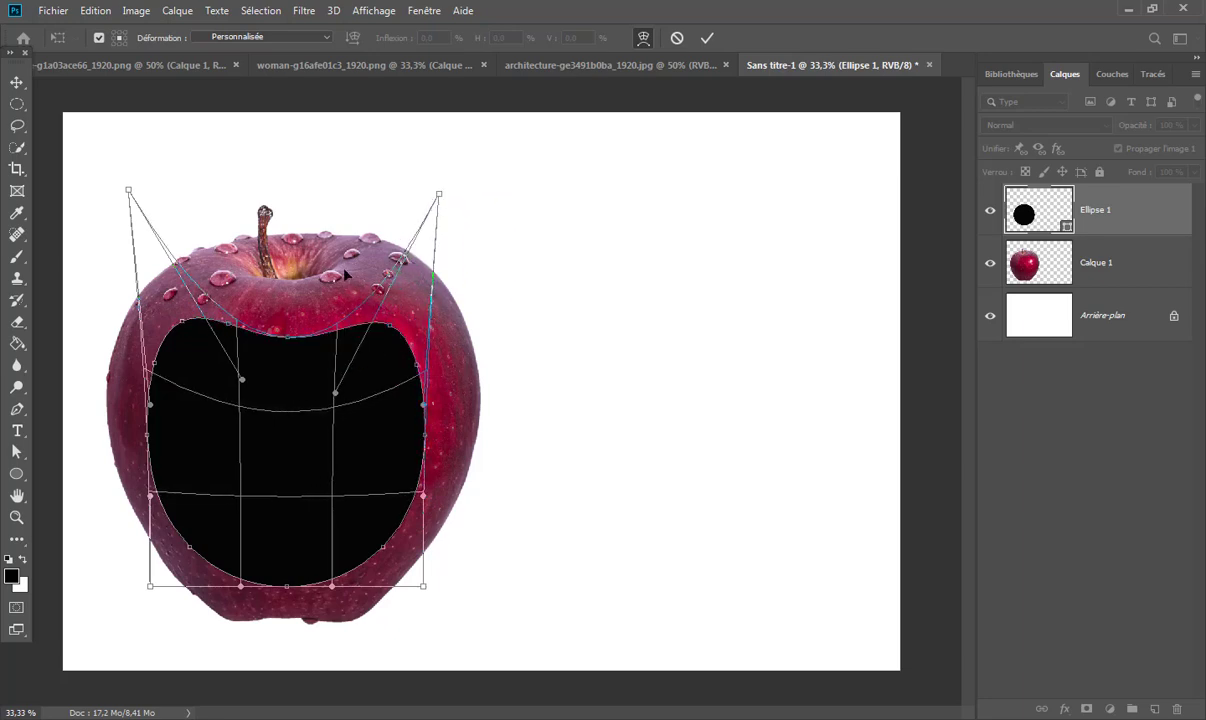
left_click_drag(150, 404, 111, 405)
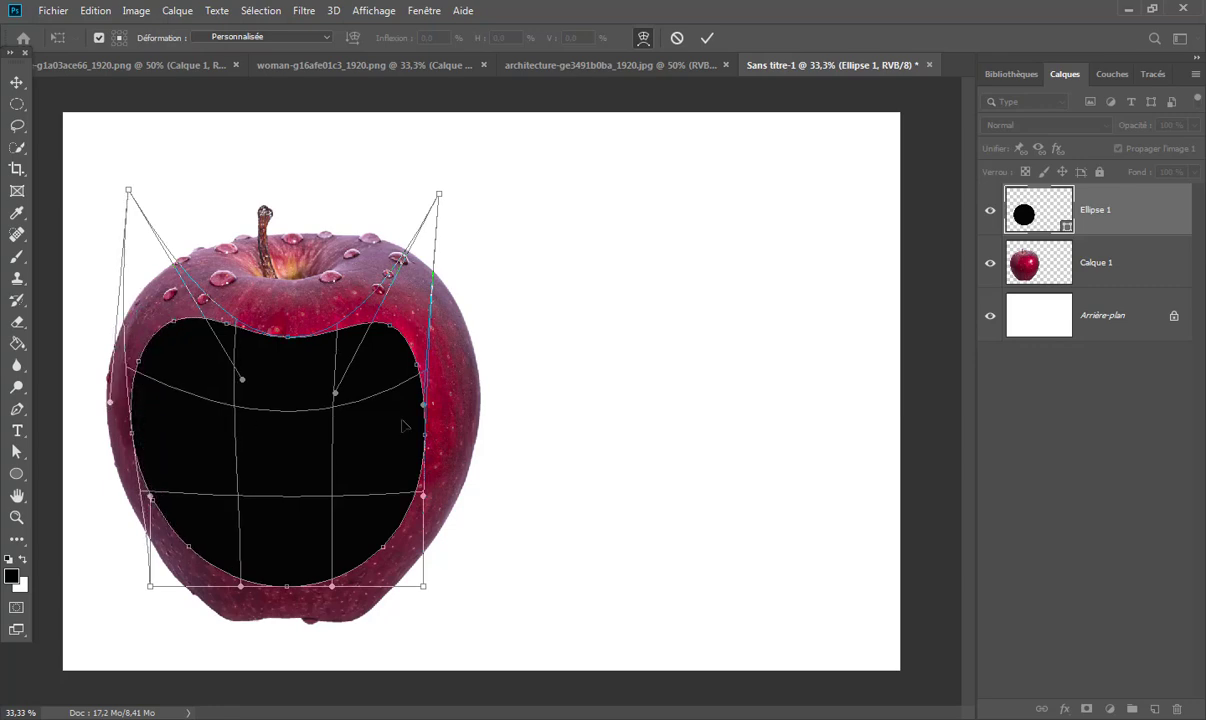
left_click_drag(424, 408, 484, 388)
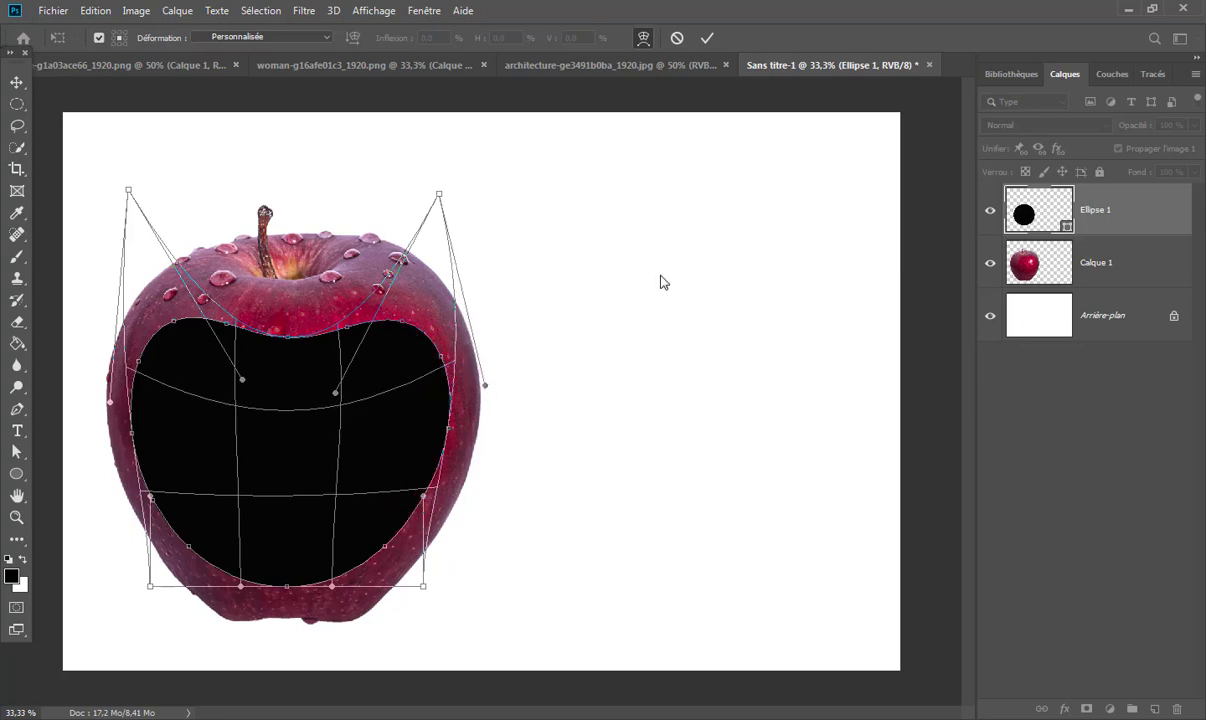
left_click(708, 38)
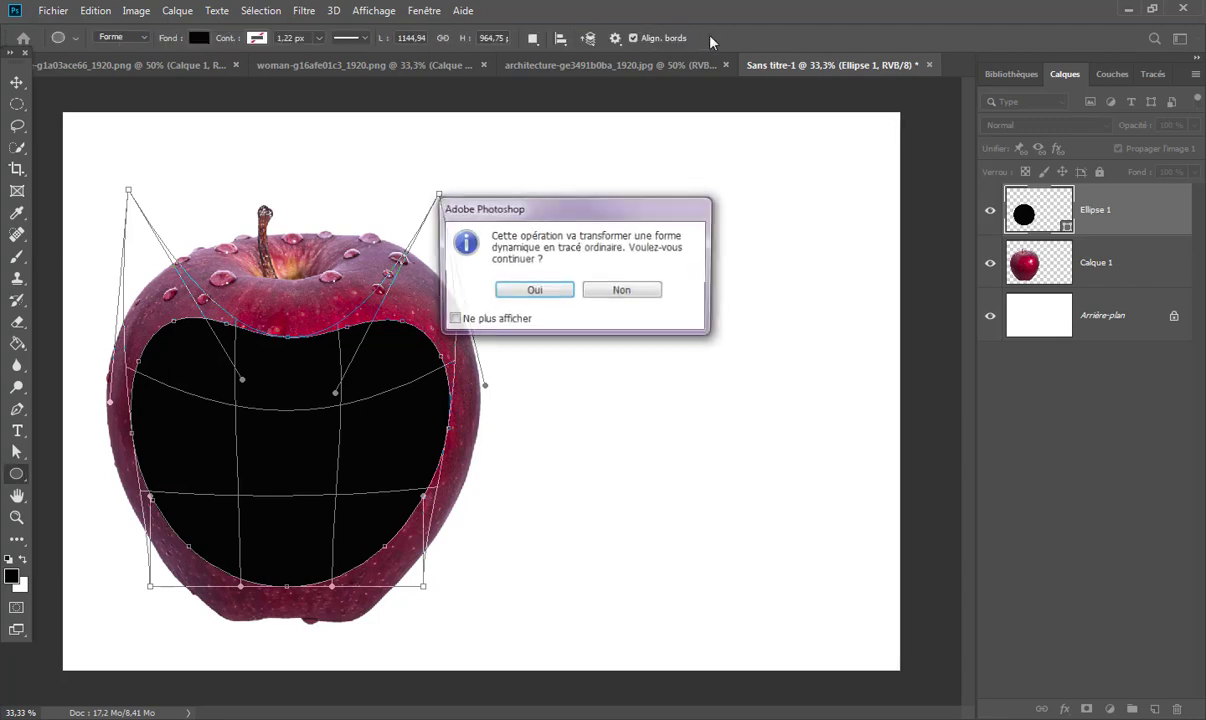
- Convert the shape, copy the apple area under Ellipse 1 to Calque 2, and hide Ellipse 1
left_click(535, 291)
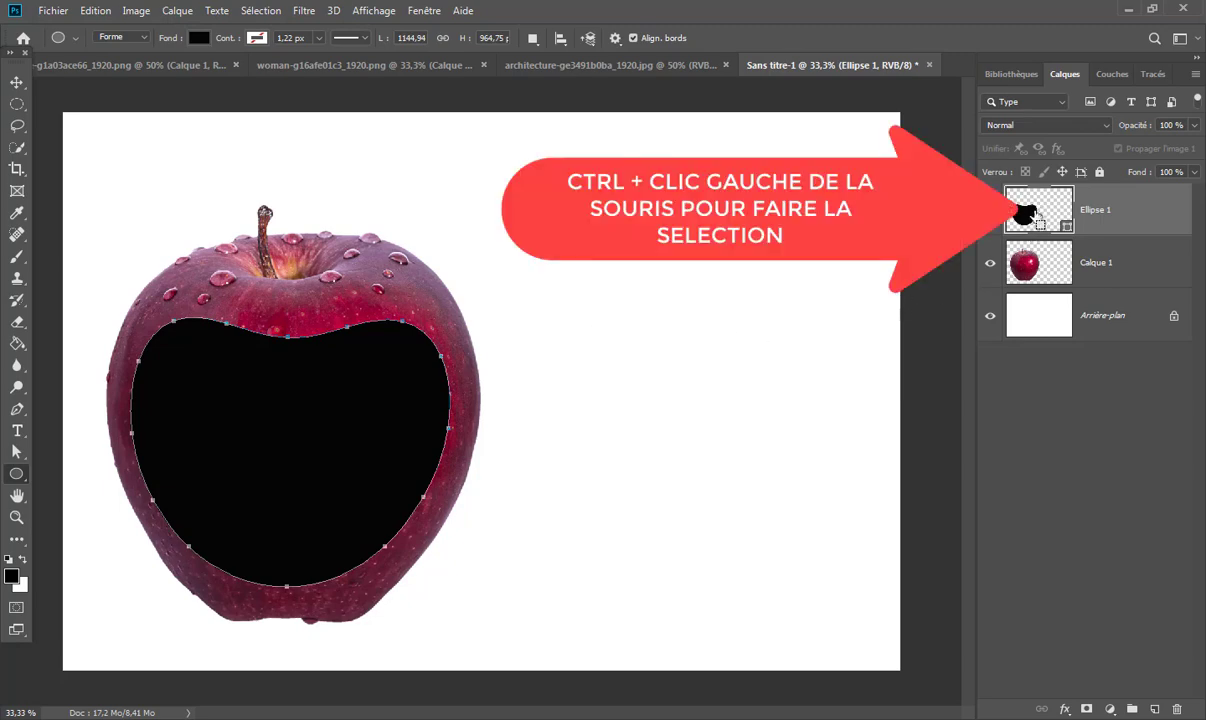
left_click(1040, 212, "ctrl")
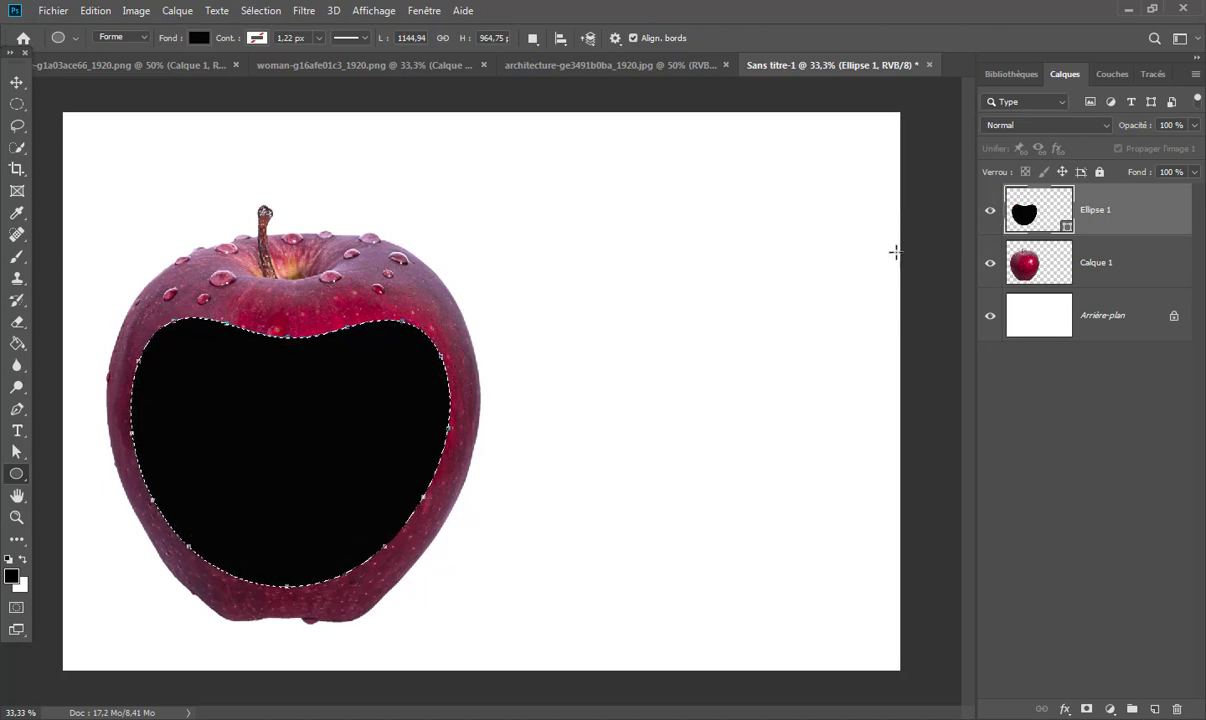
left_click(1031, 266)
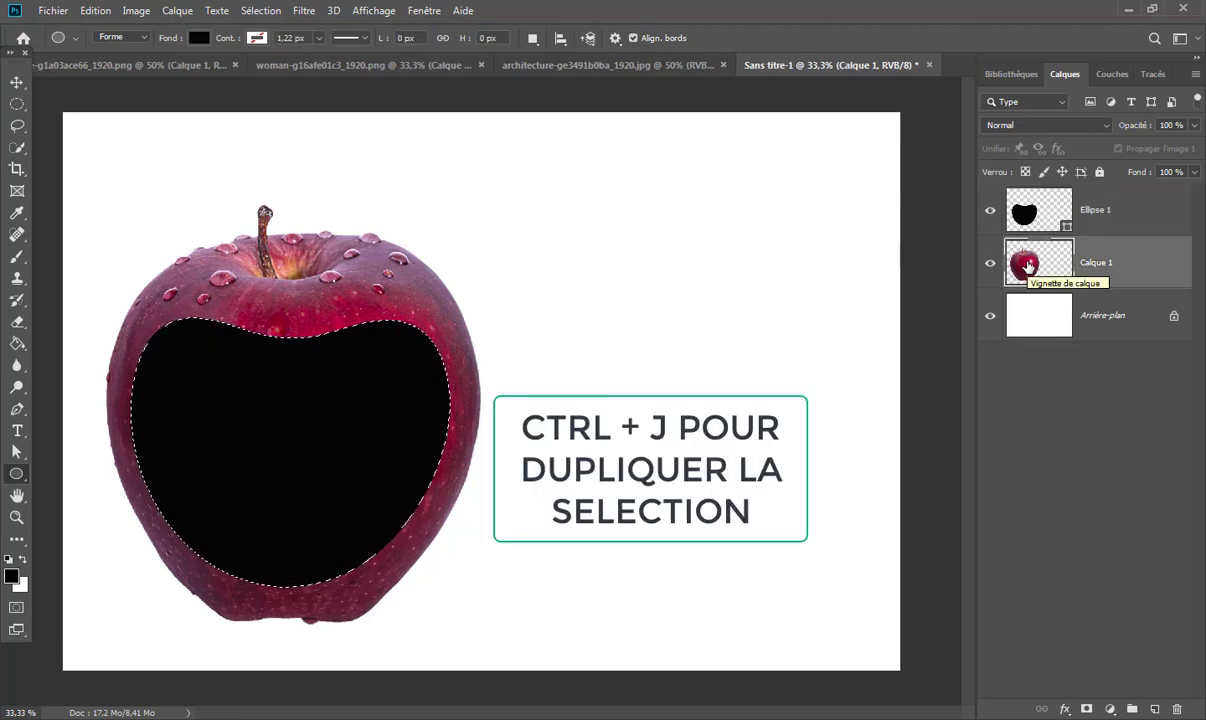
key("ctrl+j")
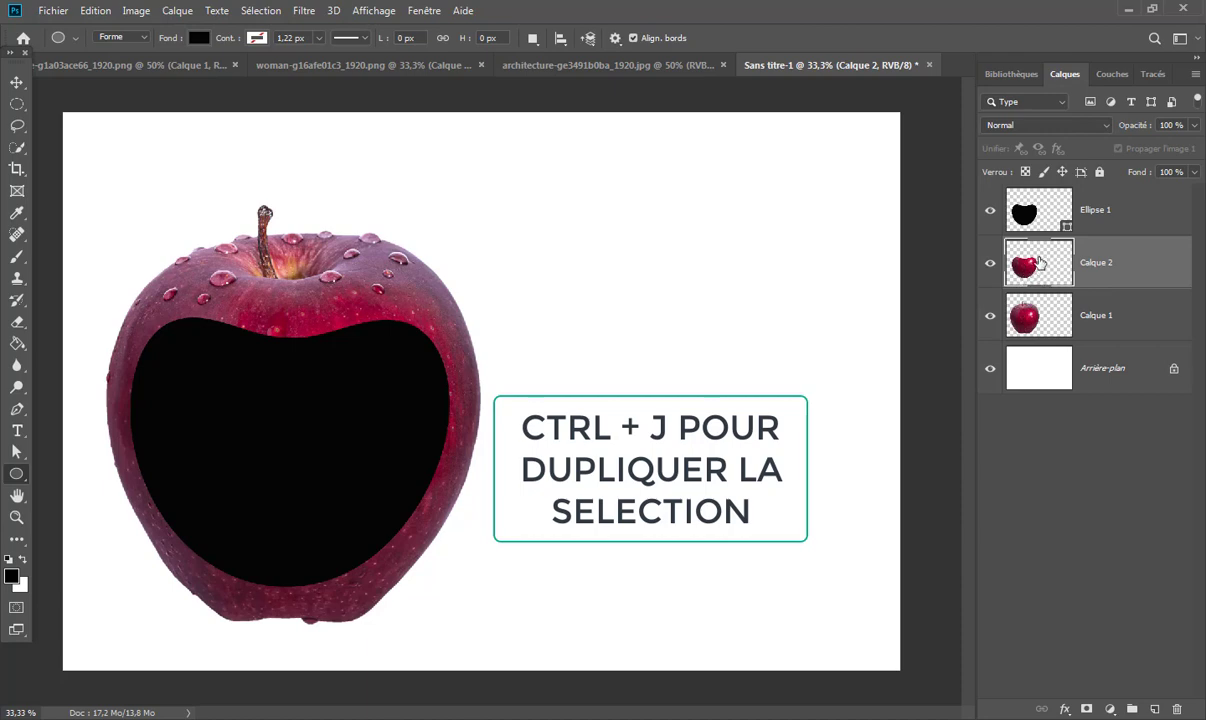
left_click(990, 211)
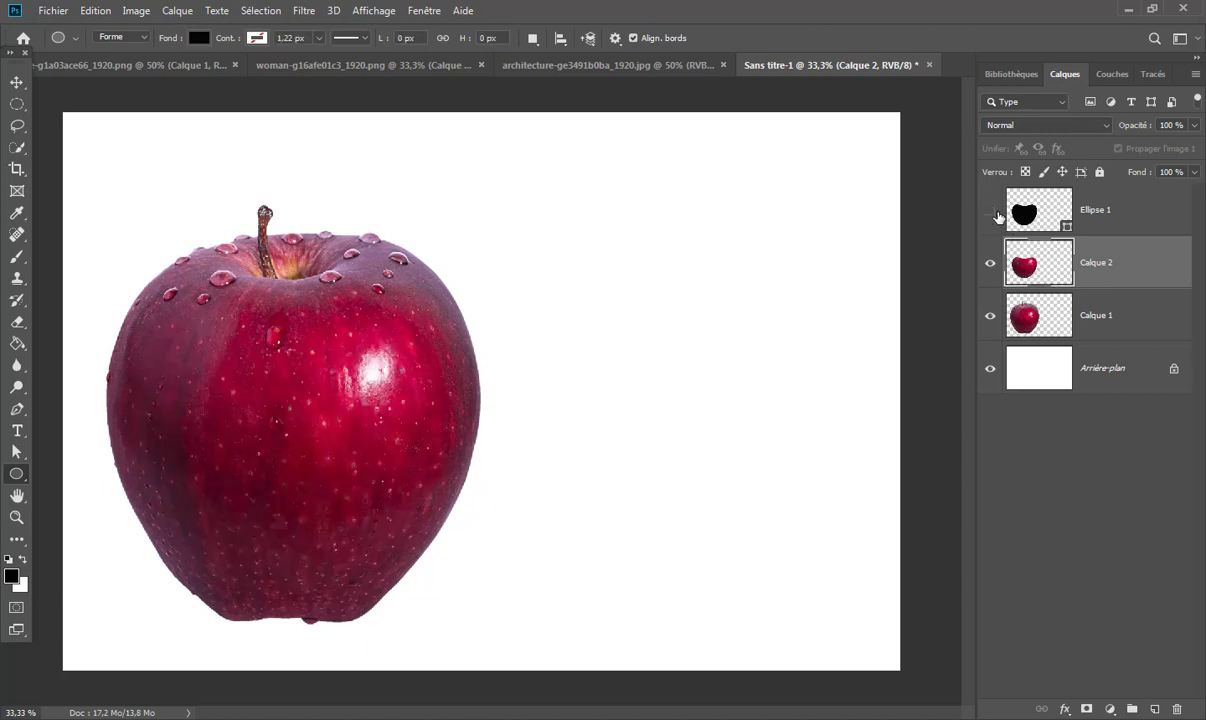
- Move the Calque 2 piece to the apple's right, show Ellipse 1, and stack Calque 2 on top
left_click(17, 84)
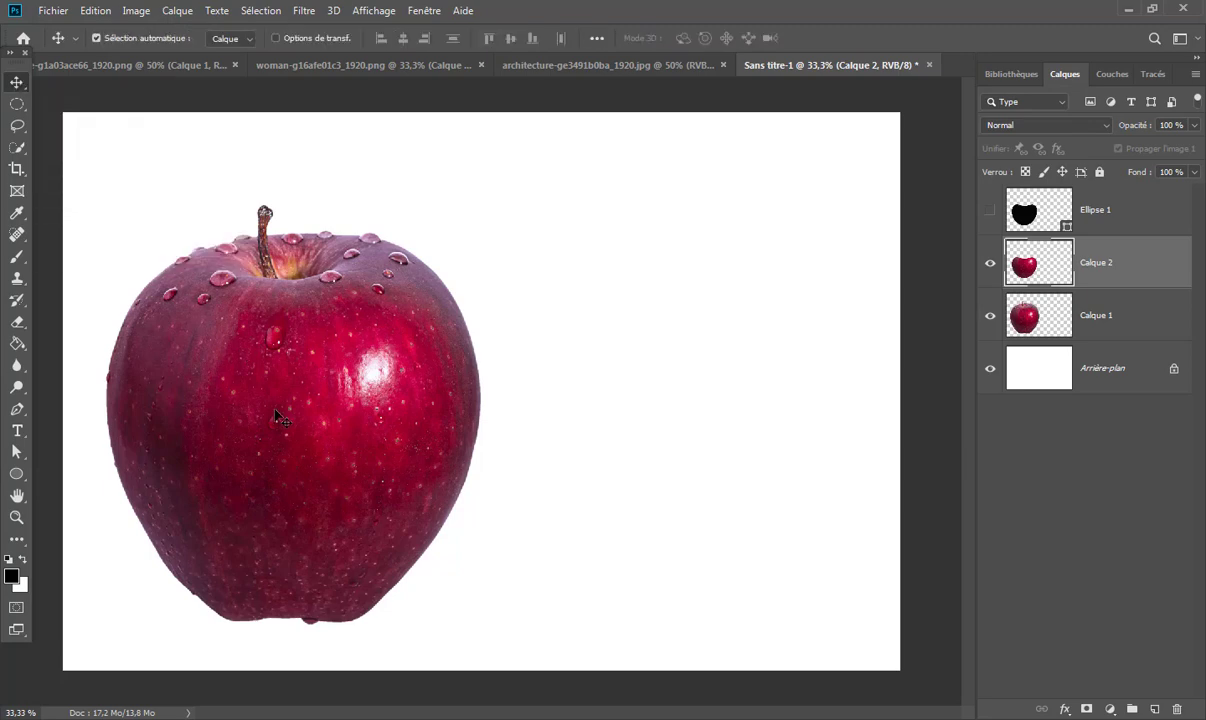
left_click_drag(266, 413, 677, 395)
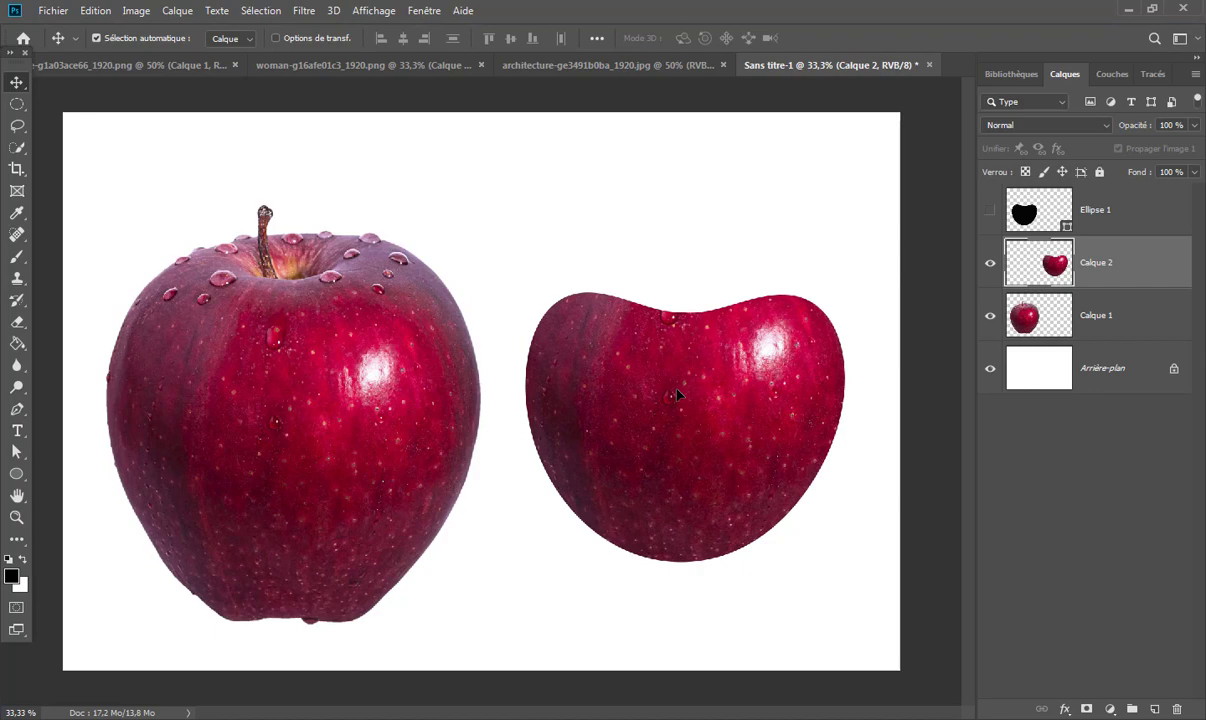
left_click(990, 211)
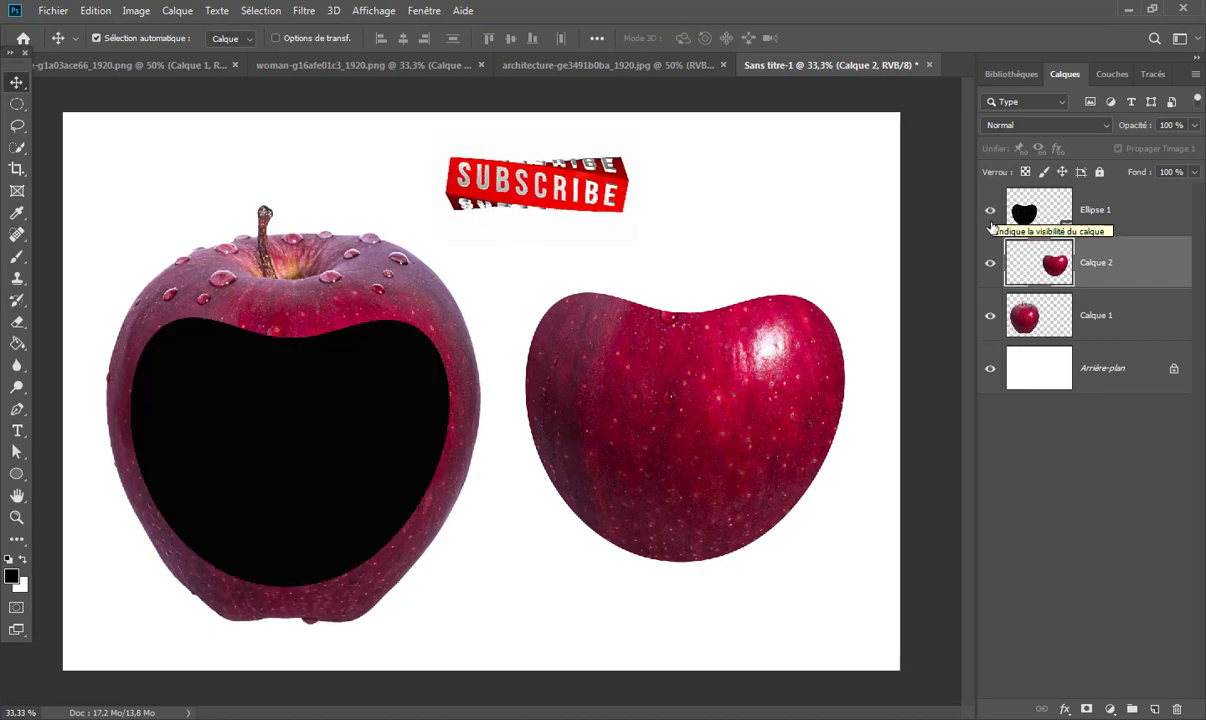
mouse_move(672, 412)
left_mouse_down()
mouse_move(325, 472)
mouse_move(240, 419)
left_mouse_up()
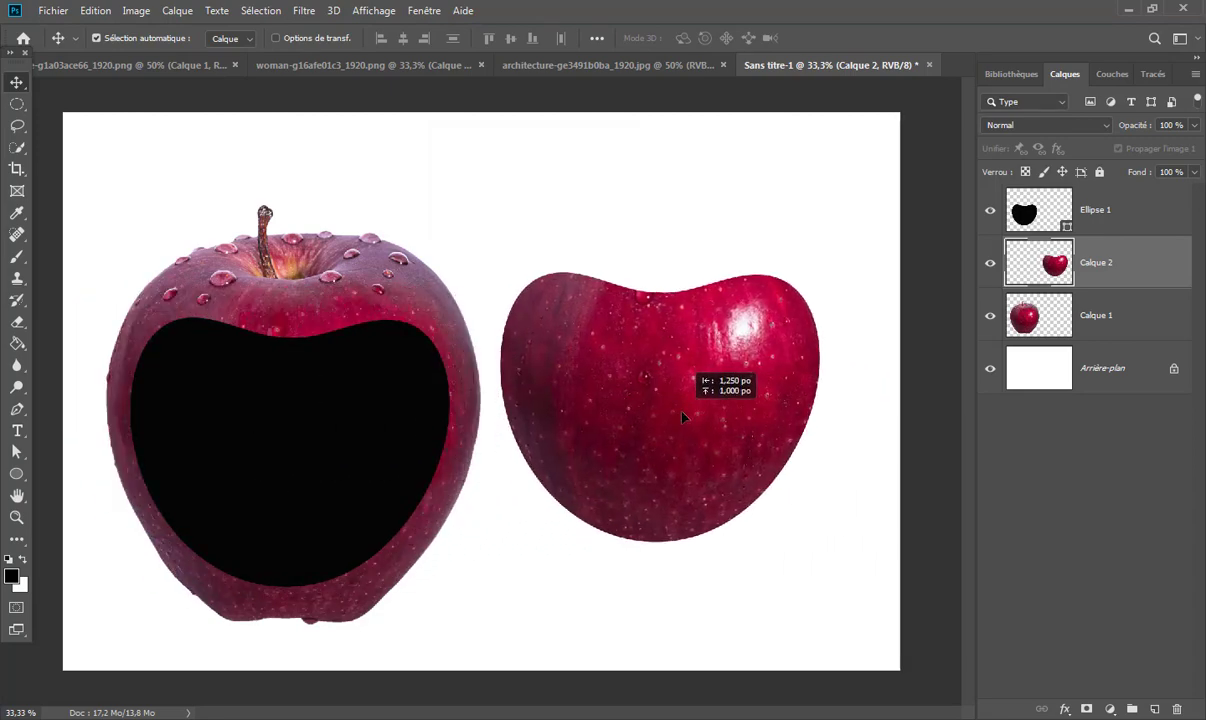
left_click_drag(240, 419, 645, 387)
left_click_drag(1053, 262, 1045, 198)
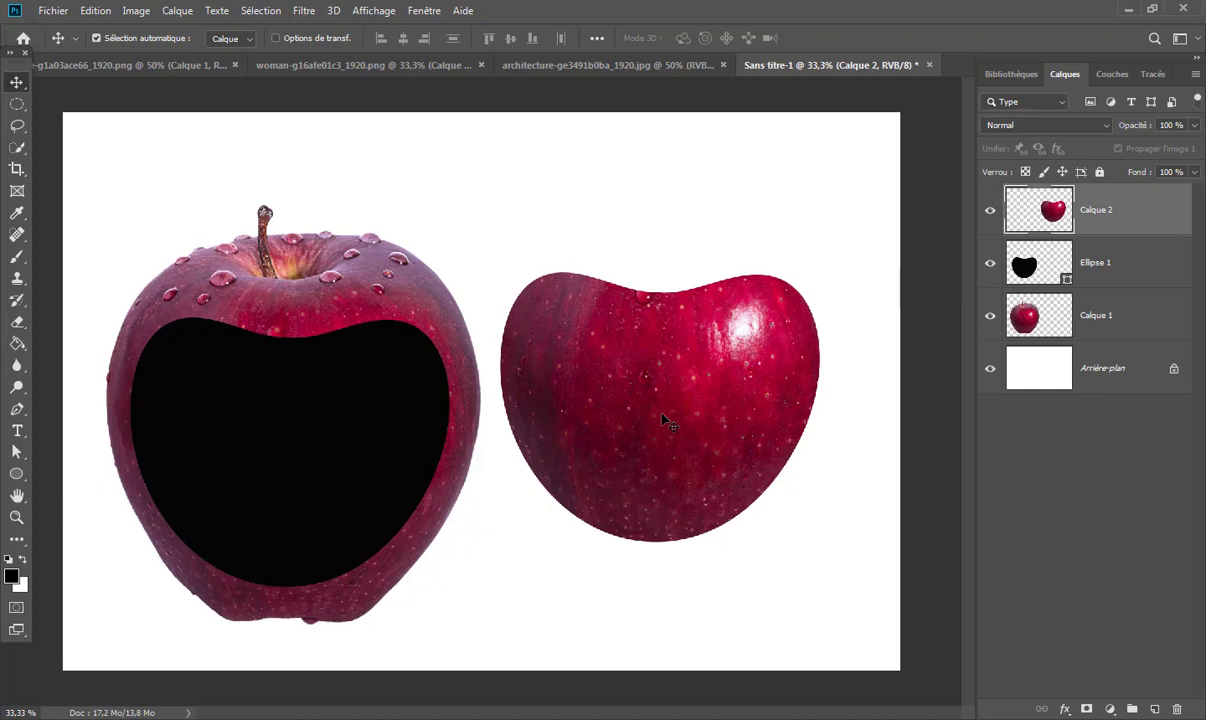
mouse_move(663, 419)
left_mouse_down()
mouse_move(280, 467)
mouse_move(682, 447)
left_mouse_up()
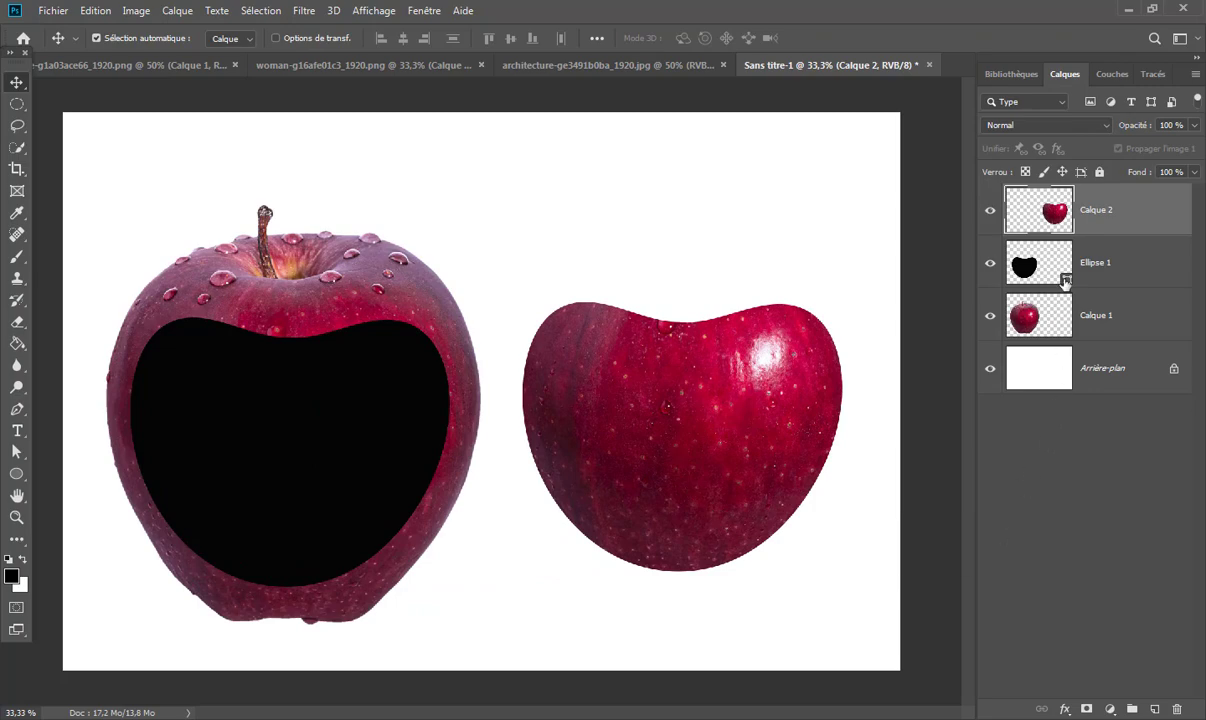
- Add an Inner Glow effect to Ellipse 1 with Normal blend mode
left_click(1048, 261)
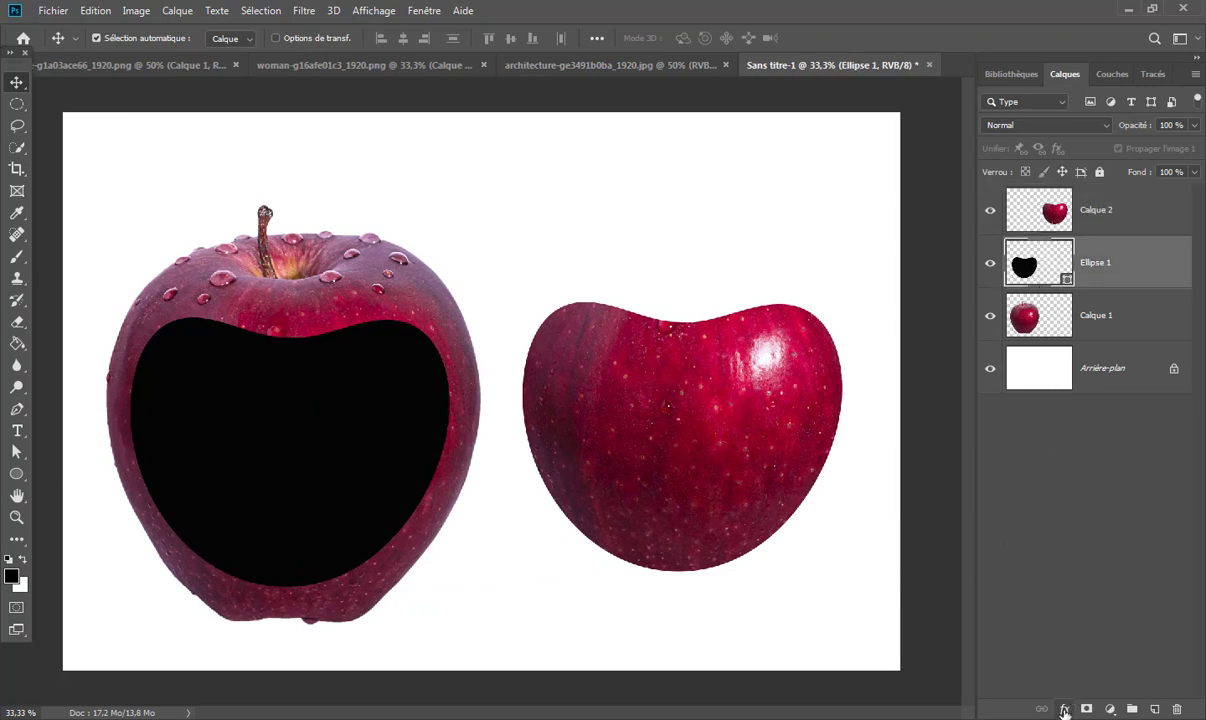
left_click(1065, 709)
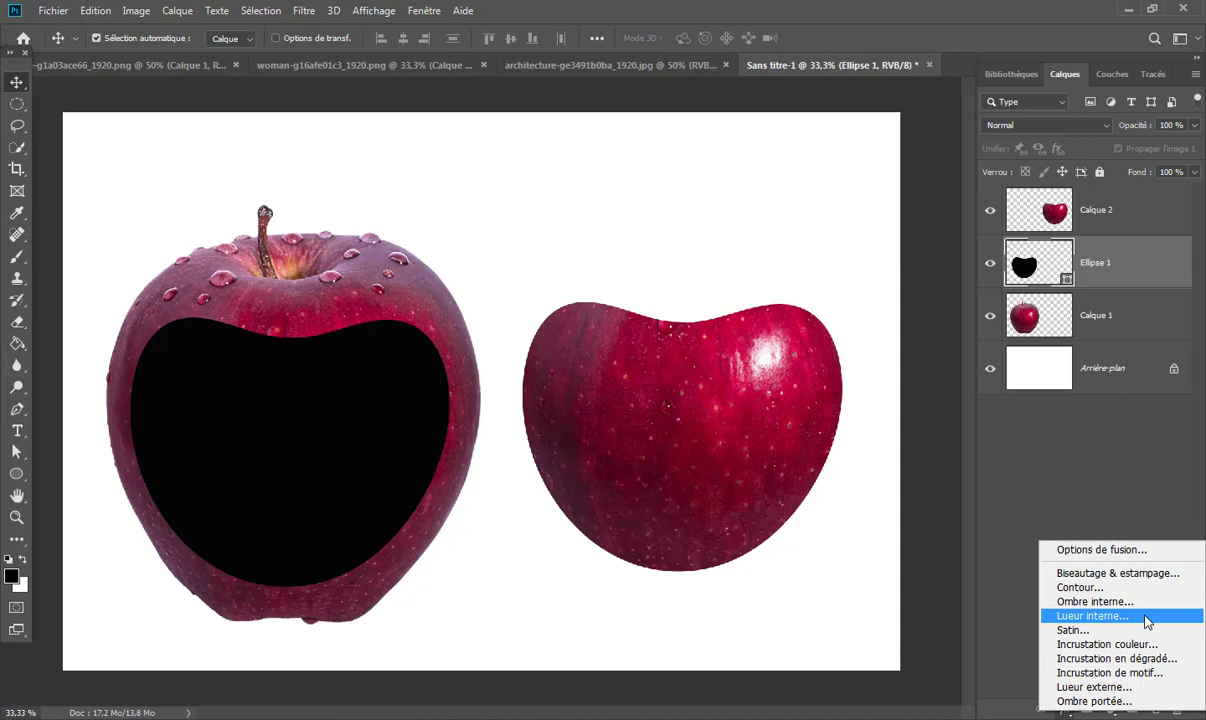
left_click(1145, 618)
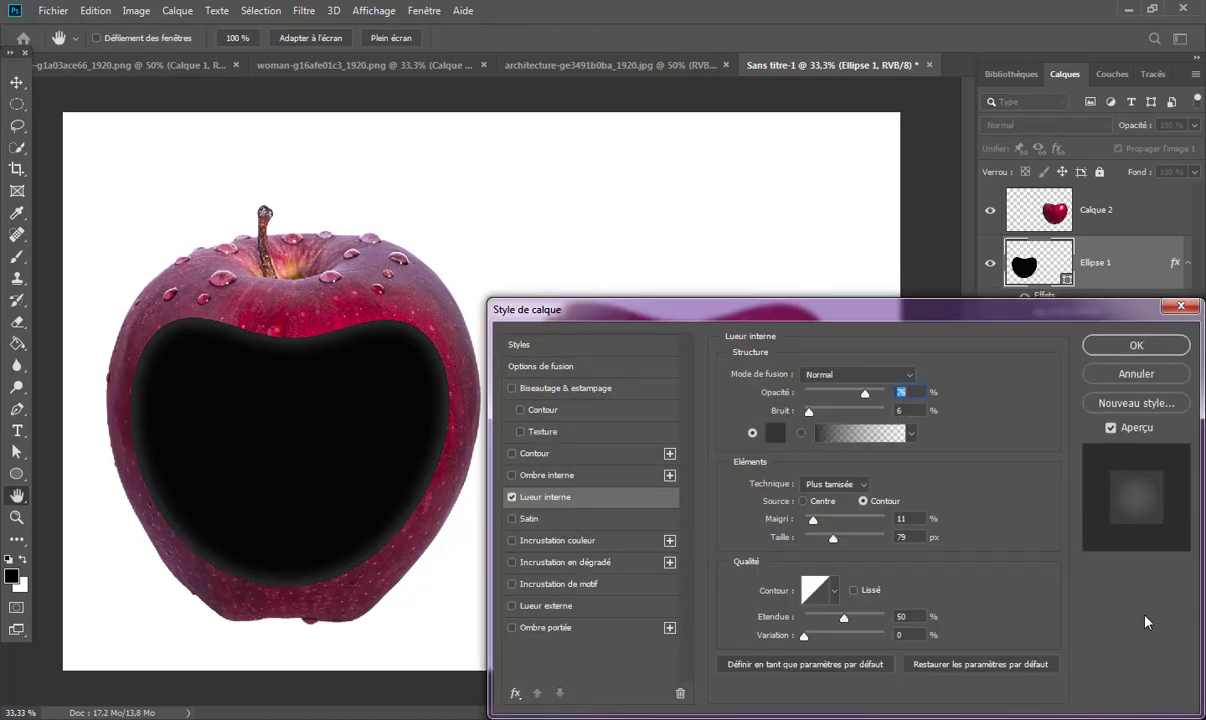
left_click(832, 374)
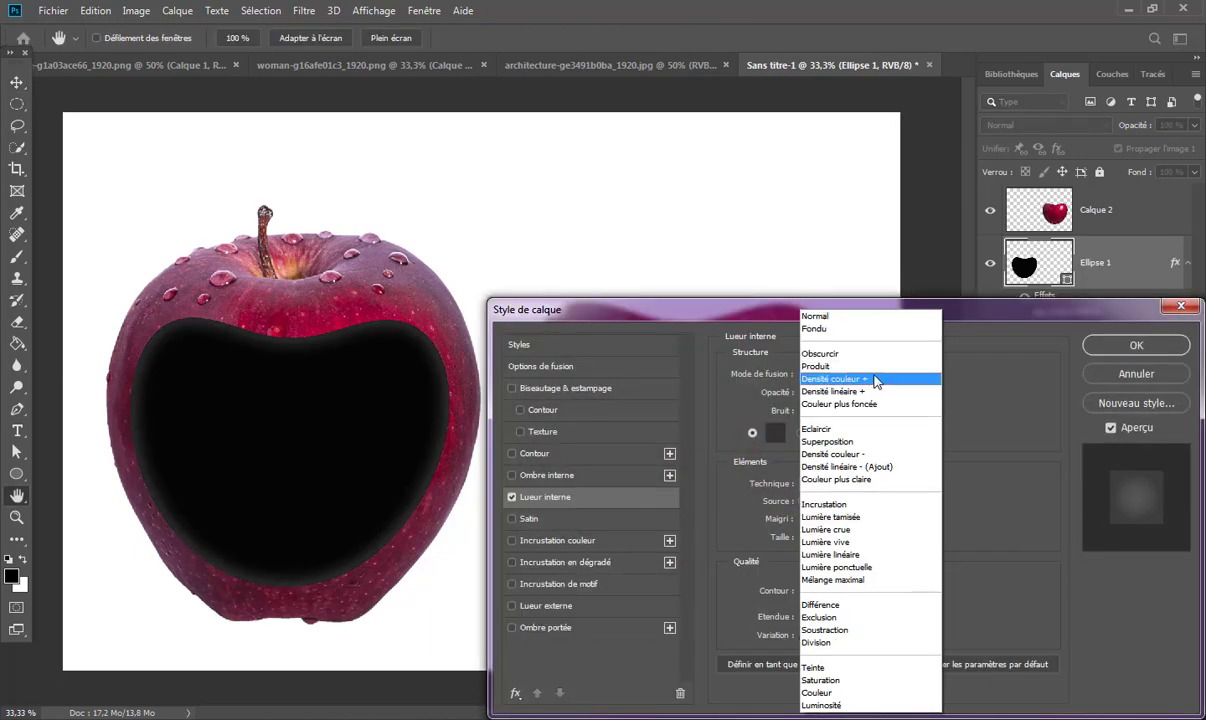
left_click(828, 318)
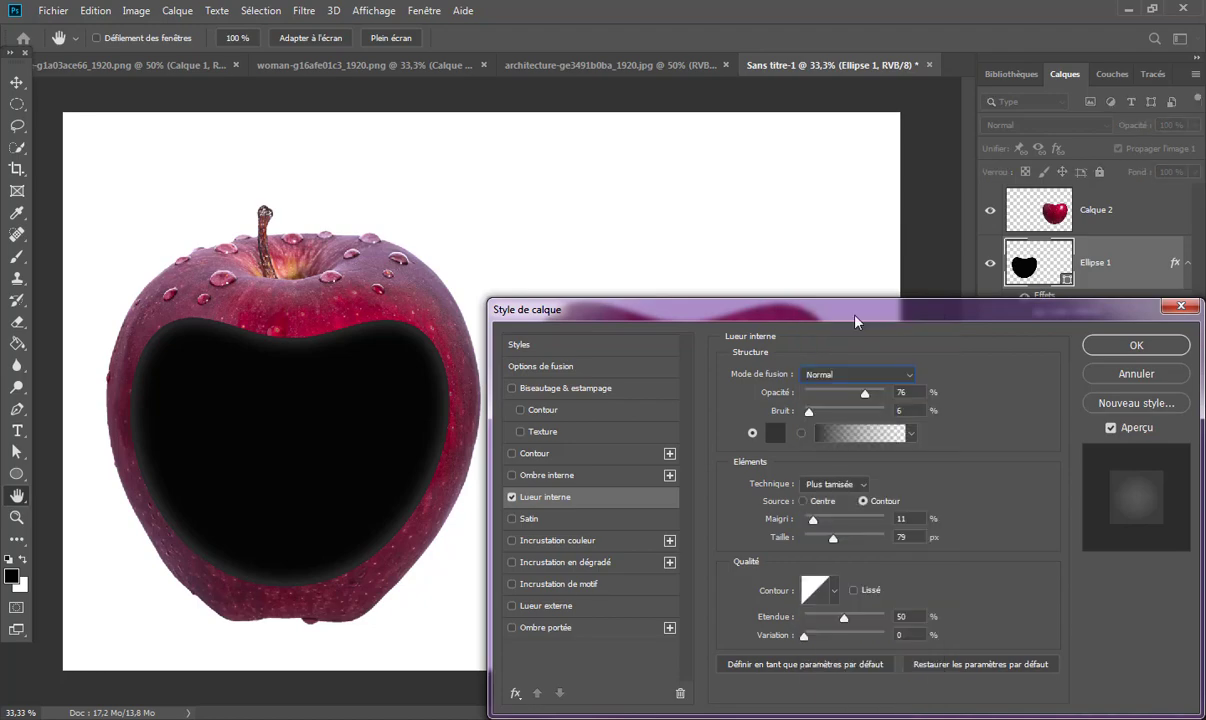
- Set the inner glow to red #993333, 51 px size and 100% opacity, and apply it
left_click(778, 438)
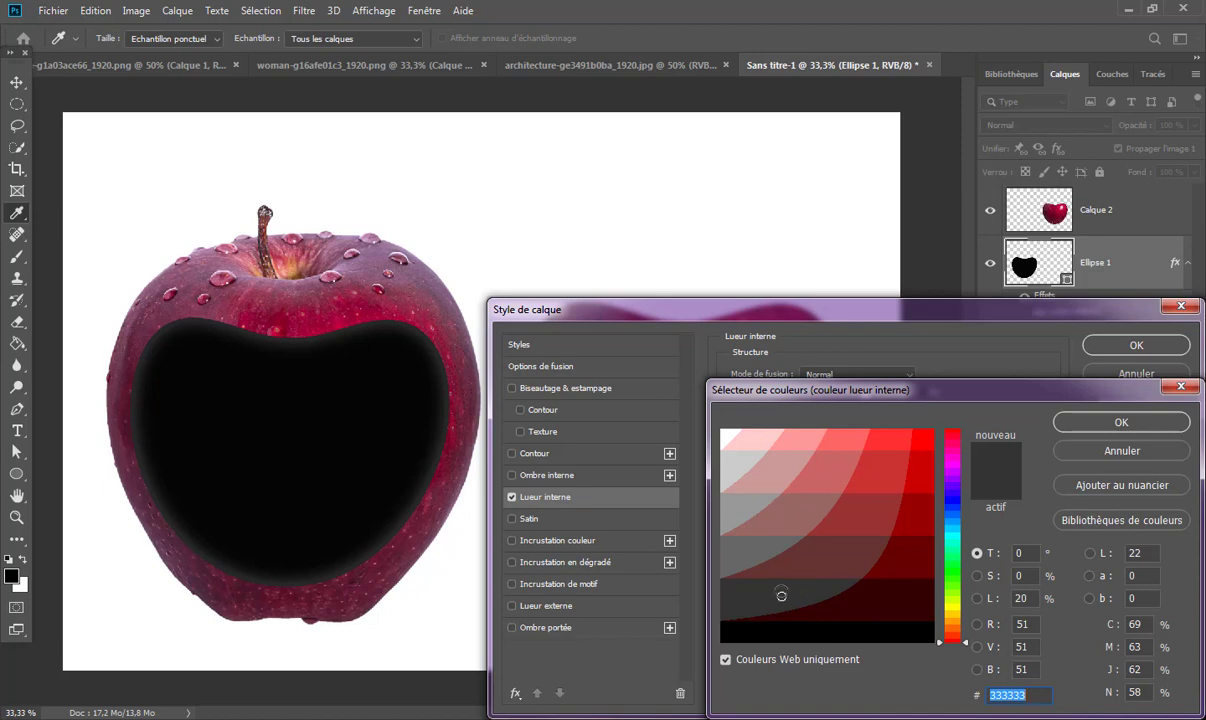
left_click(844, 524)
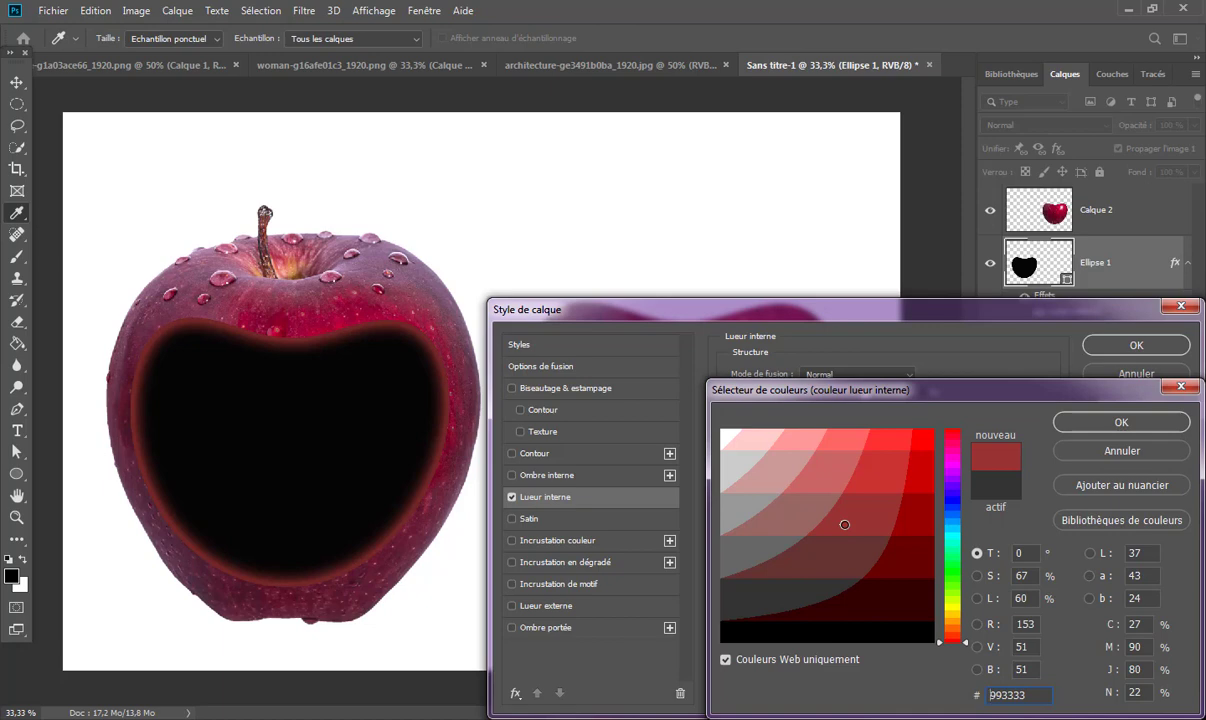
left_click(911, 523)
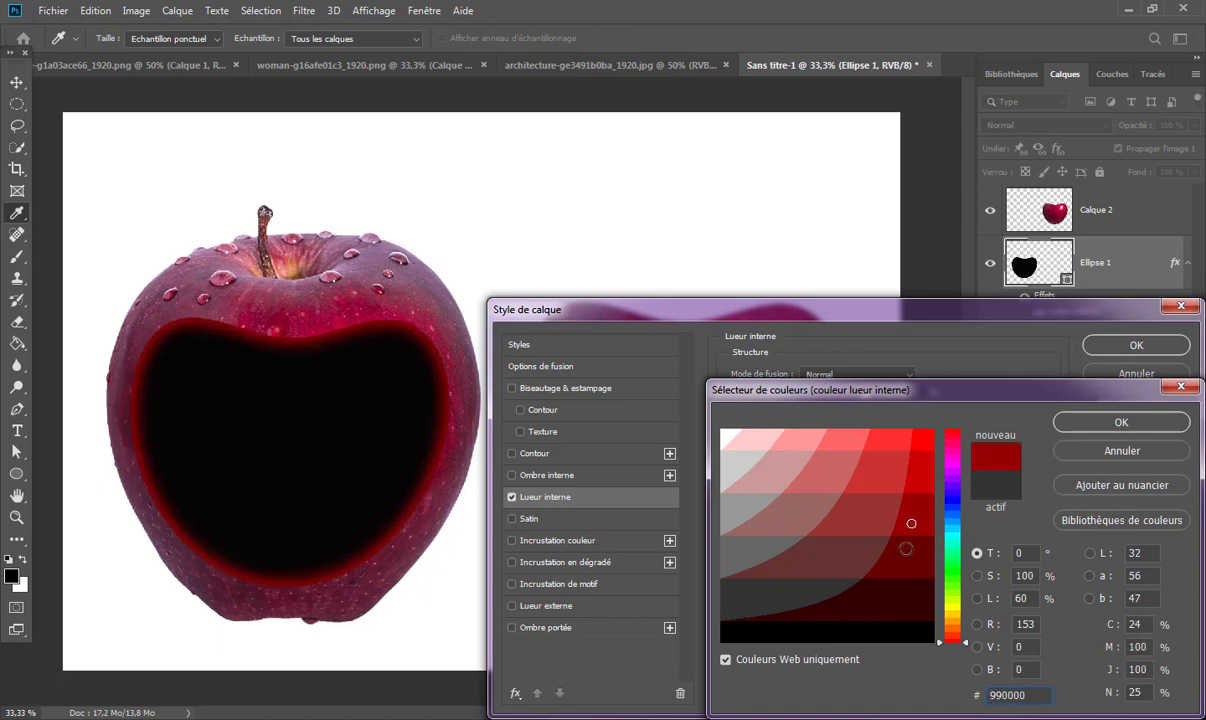
left_click(902, 561)
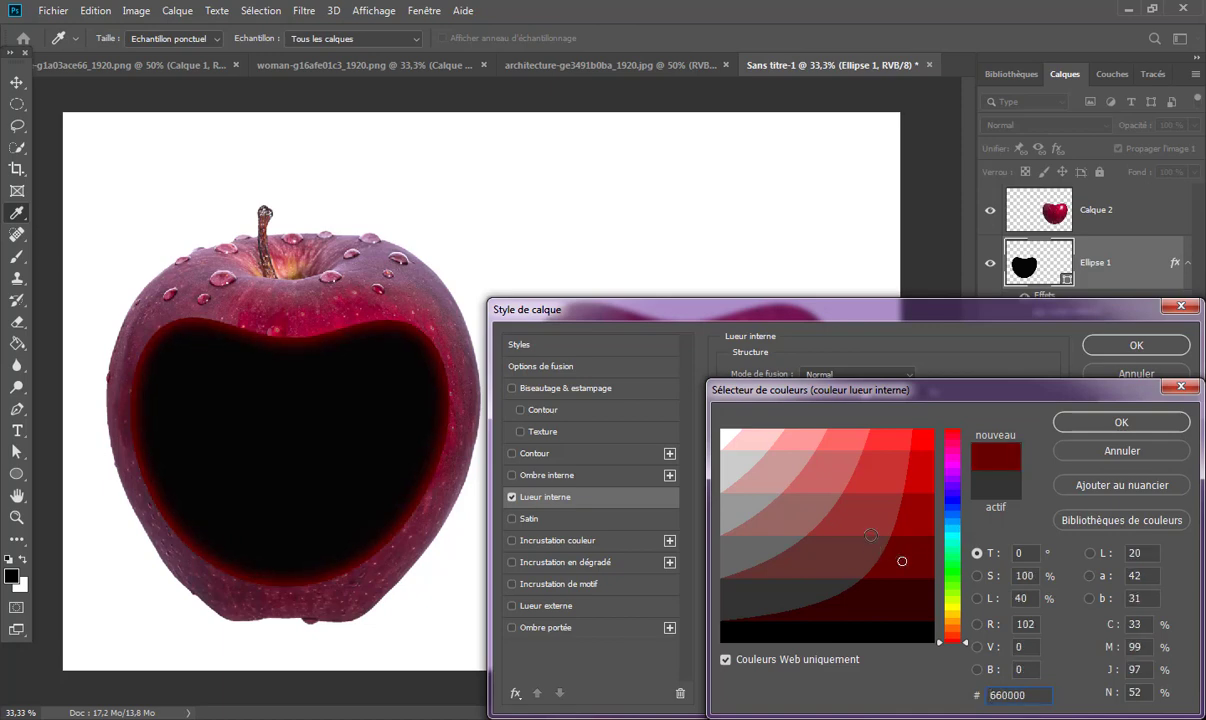
left_click(872, 529)
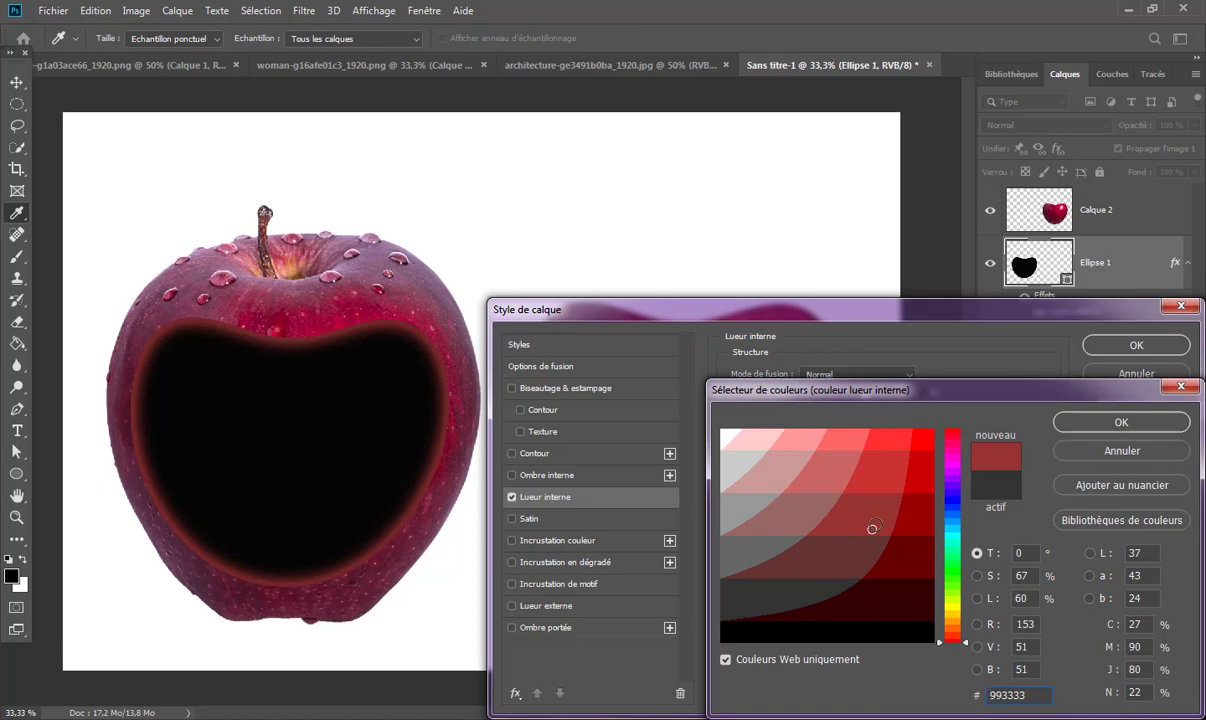
left_click(1090, 421)
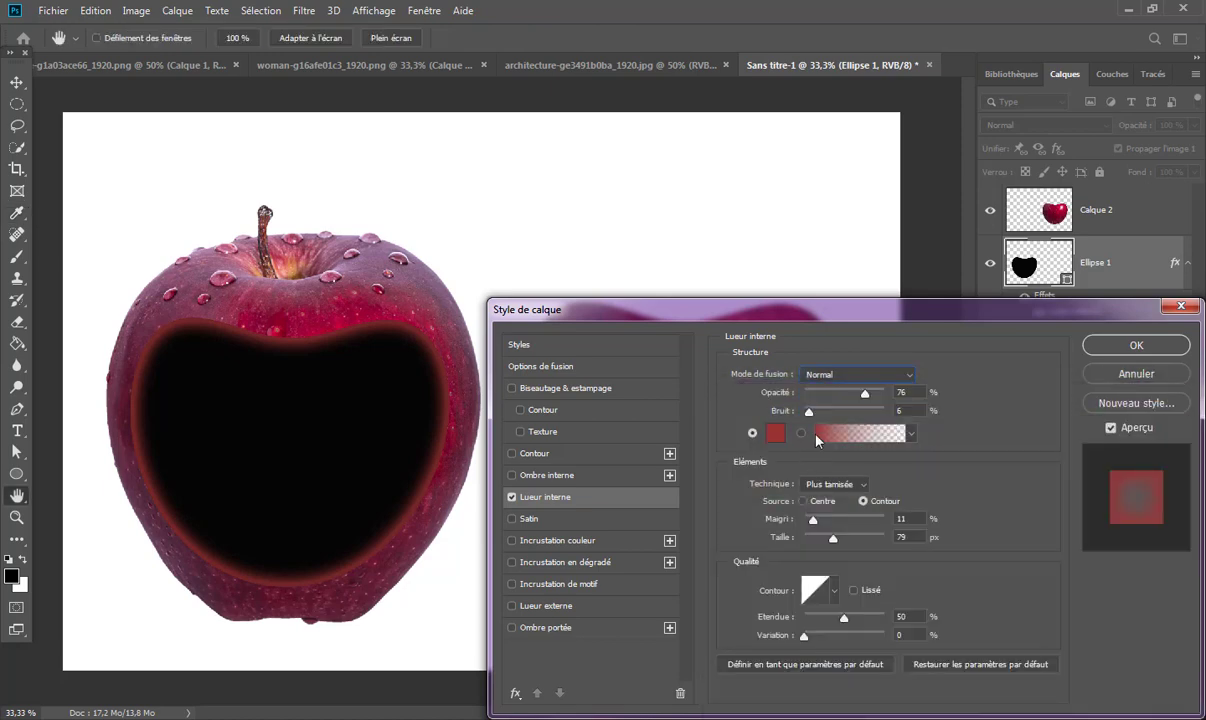
left_click_drag(833, 541, 826, 540)
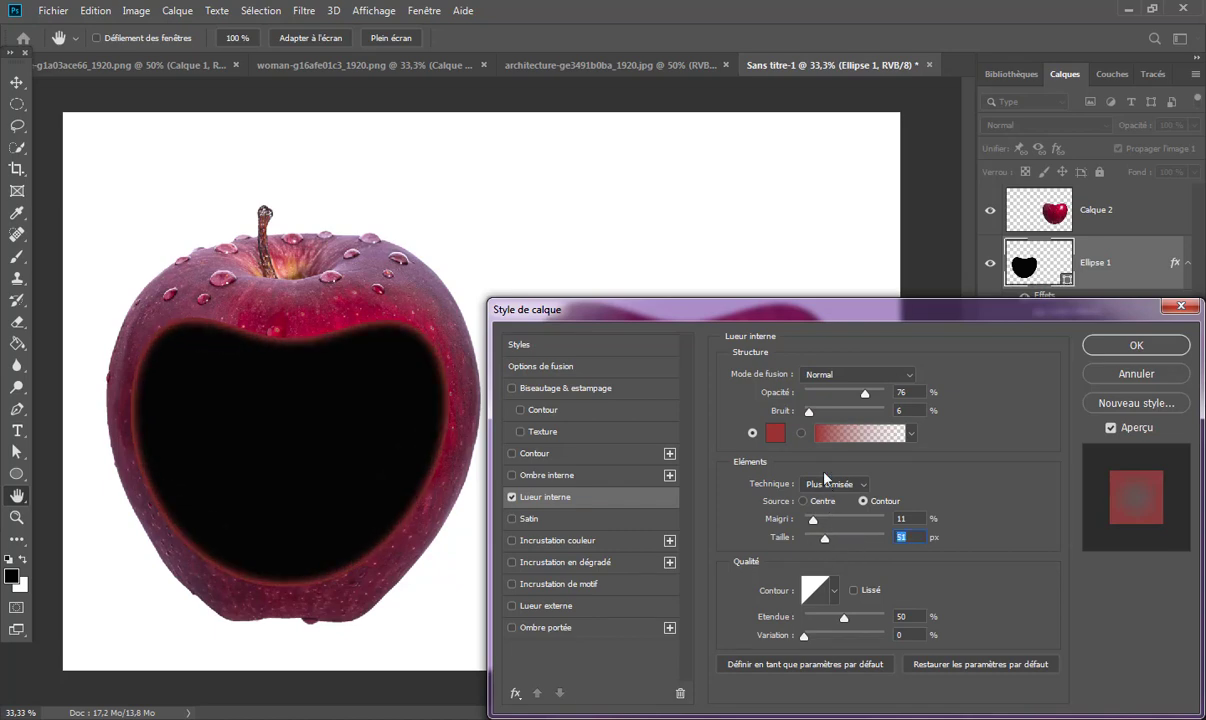
left_click_drag(865, 397, 905, 395)
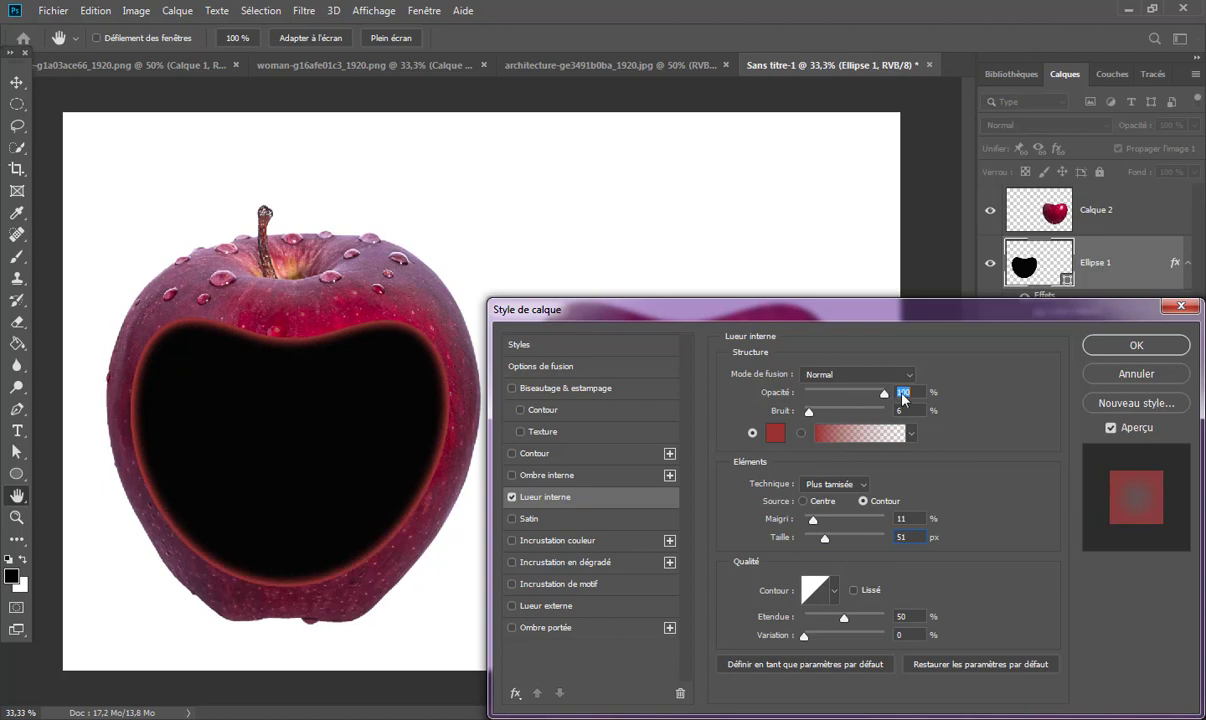
left_click(1133, 345)
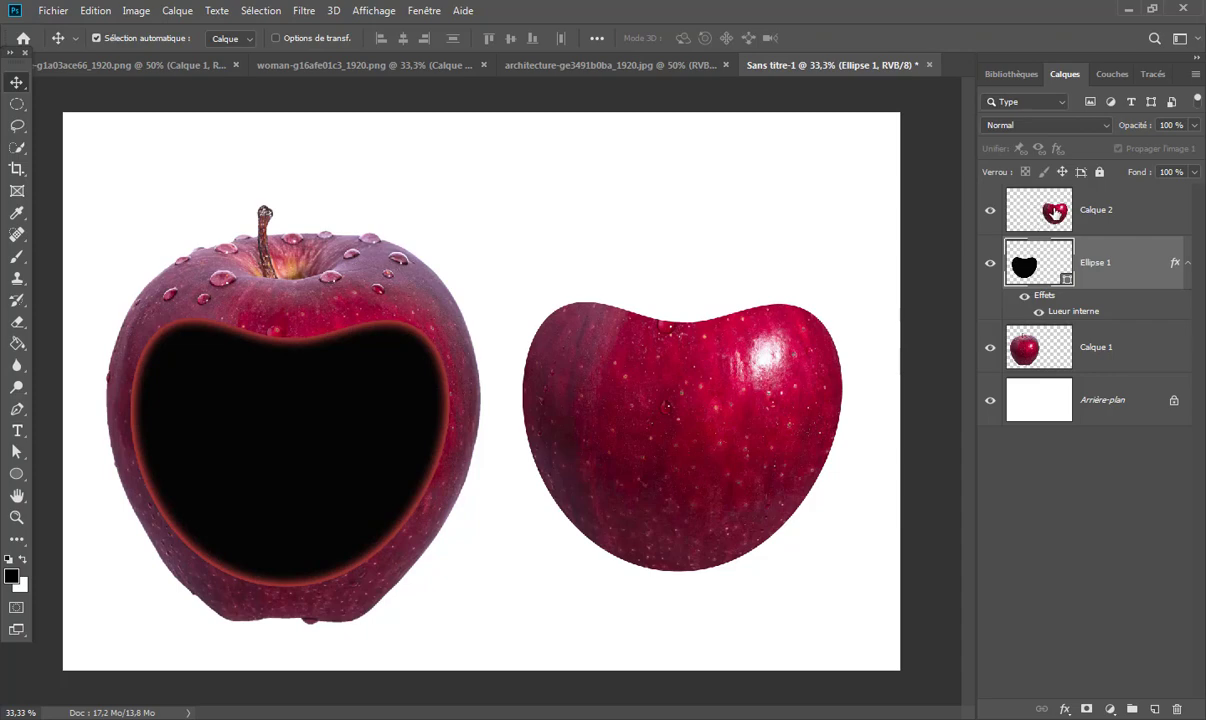
- Add a Bevel & Emboss effect to Calque 2 with the Outer Bevel style
left_click(1054, 213)
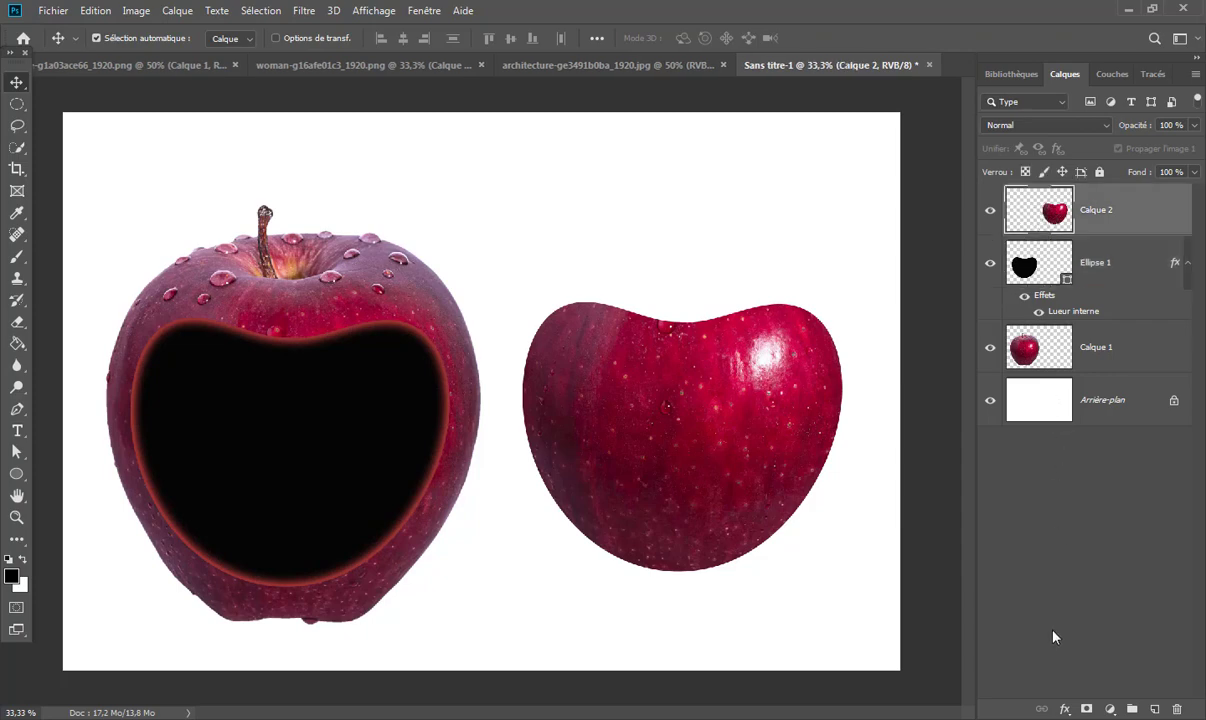
left_click(1066, 706)
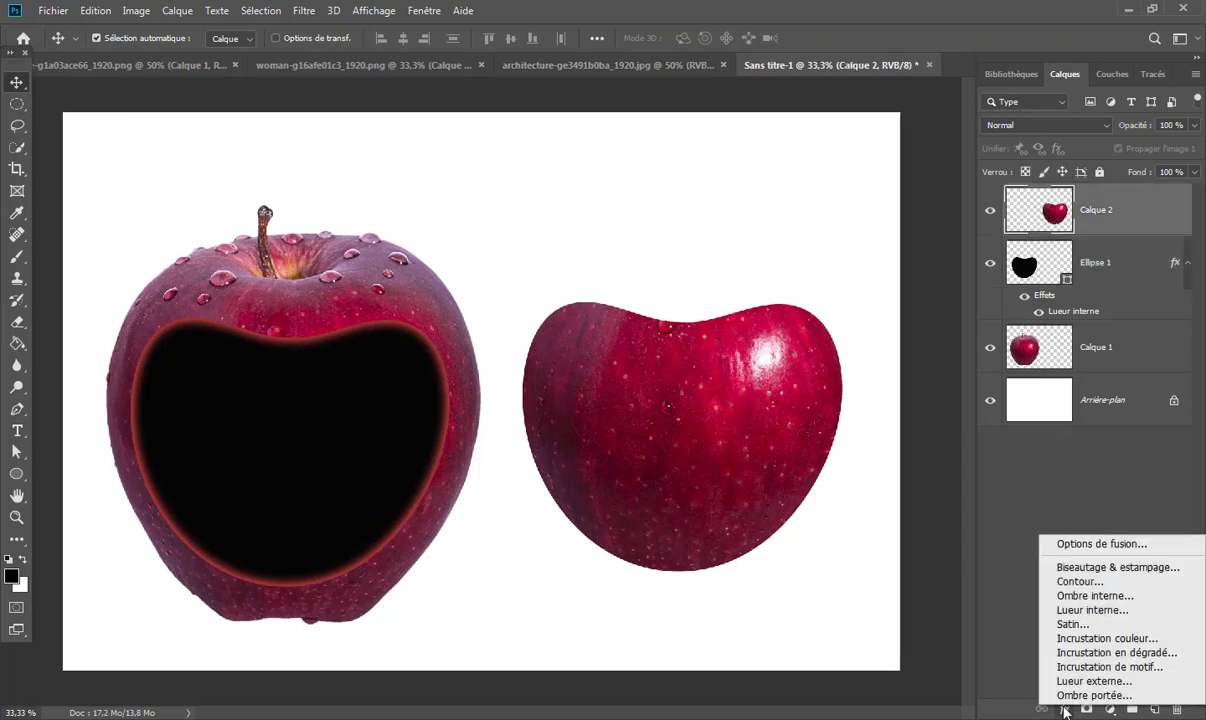
left_click(1127, 568)
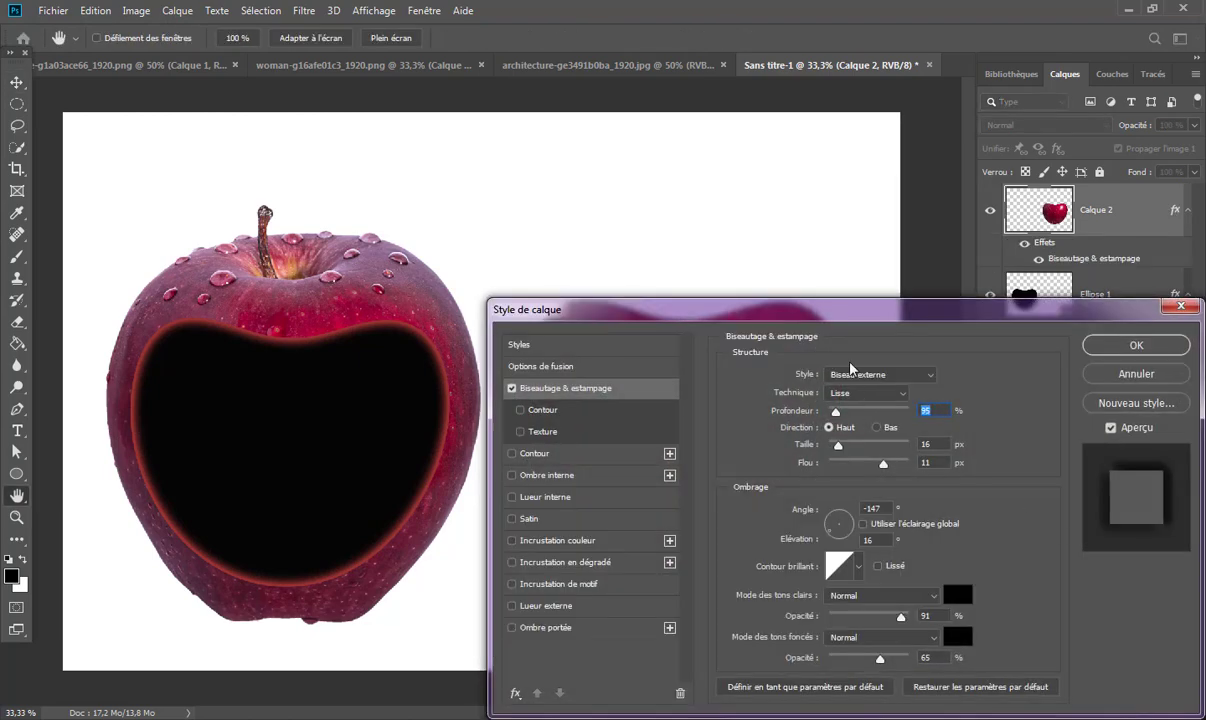
mouse_move(848, 320)
left_mouse_down()
mouse_move(301, 386)
mouse_move(133, 197)
left_mouse_up()
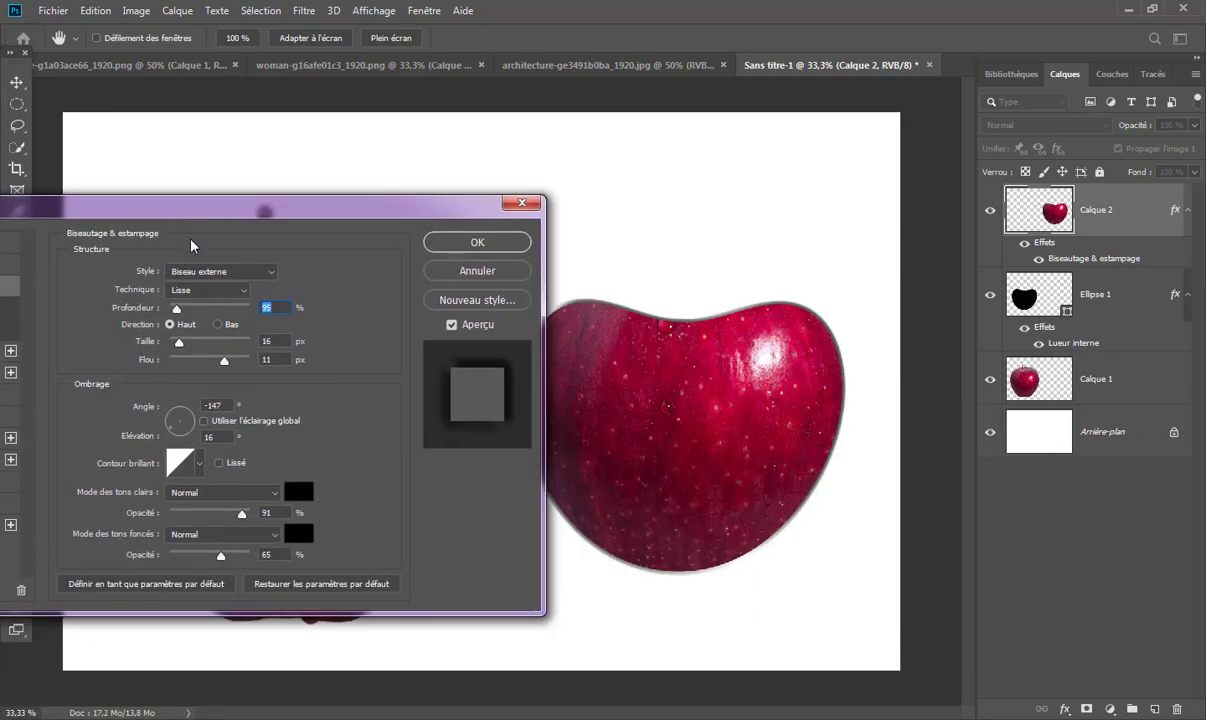
left_click(240, 274)
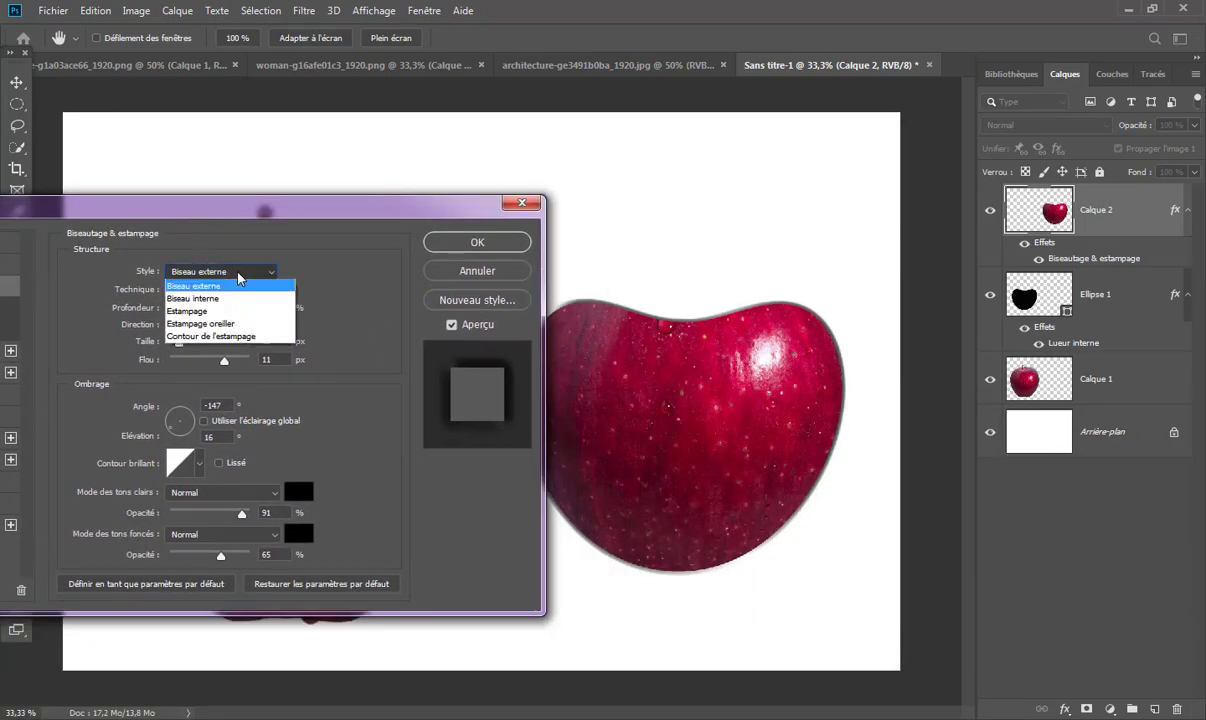
left_click(232, 287)
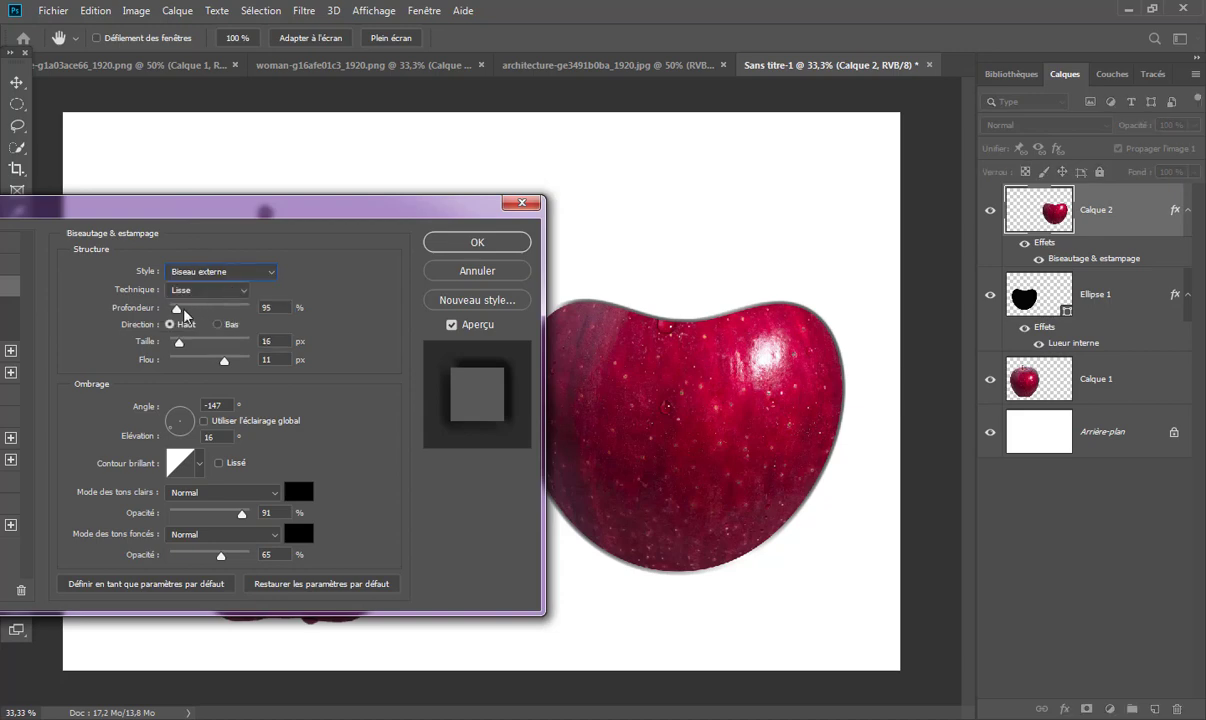
- Set the outer bevel to 220% depth, 13 px size and 7 px soften, and apply it
mouse_move(205, 308)
left_mouse_down()
mouse_move(184, 310)
mouse_move(201, 346)
mouse_move(178, 339)
left_mouse_up()
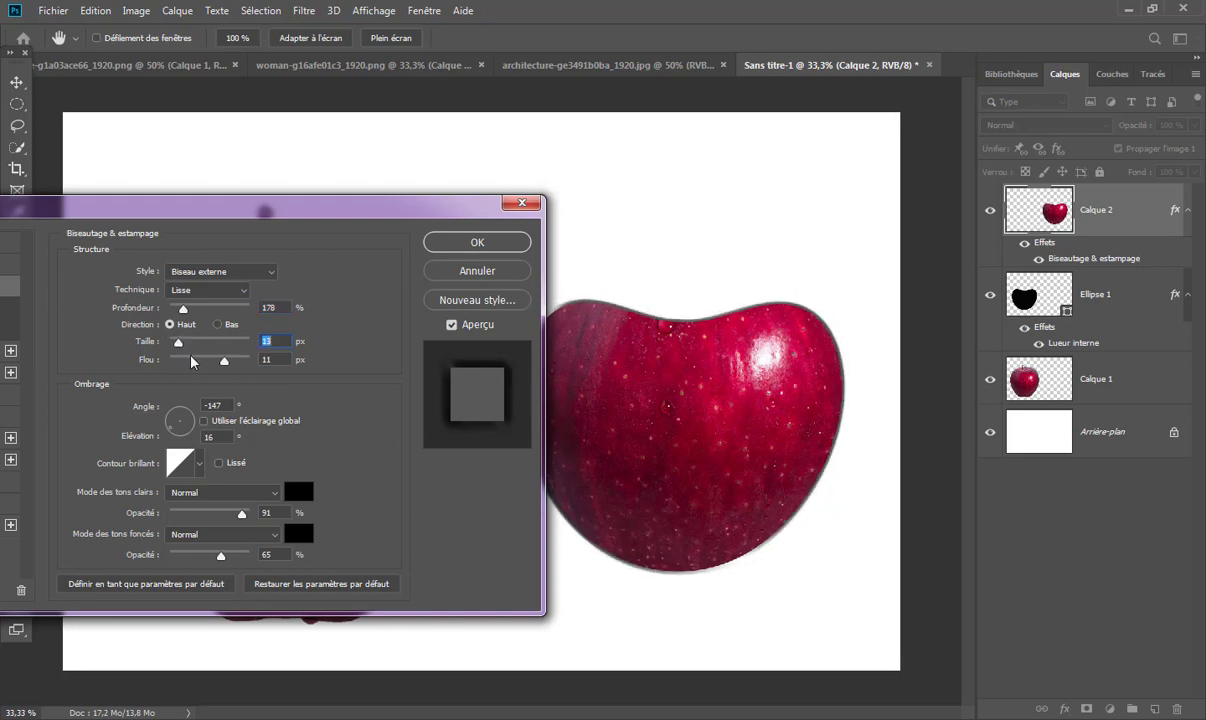
left_click_drag(223, 360, 202, 360)
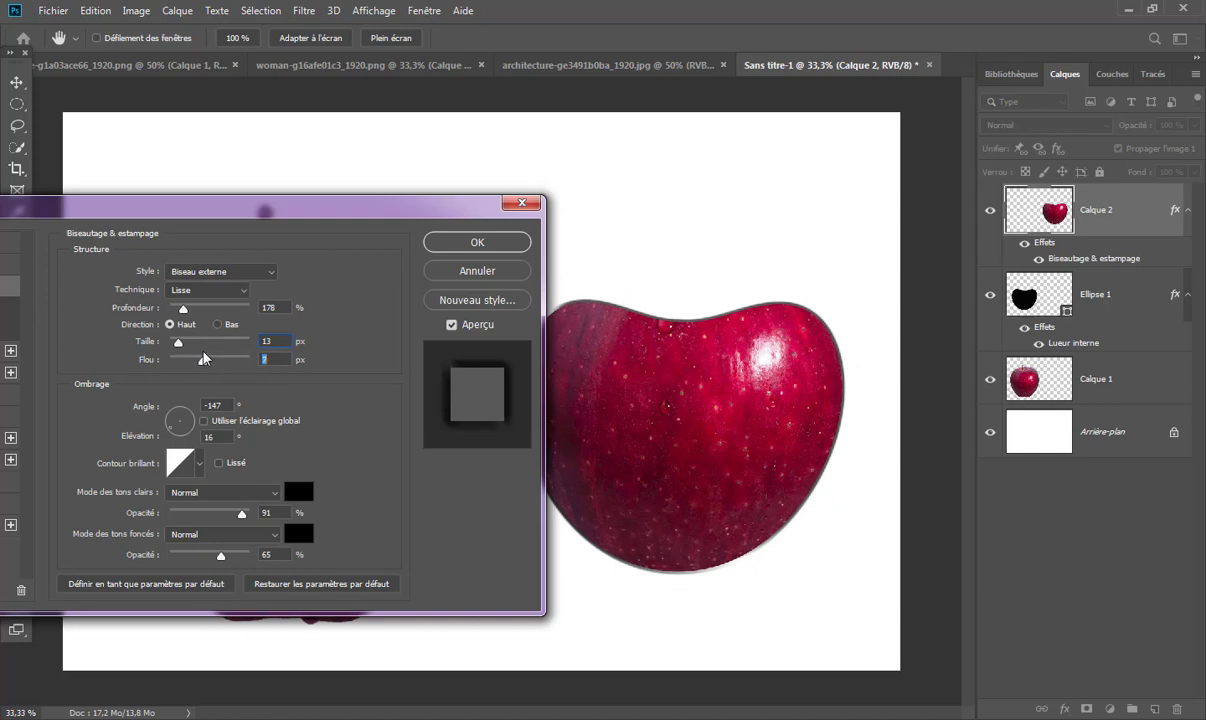
left_click(238, 271)
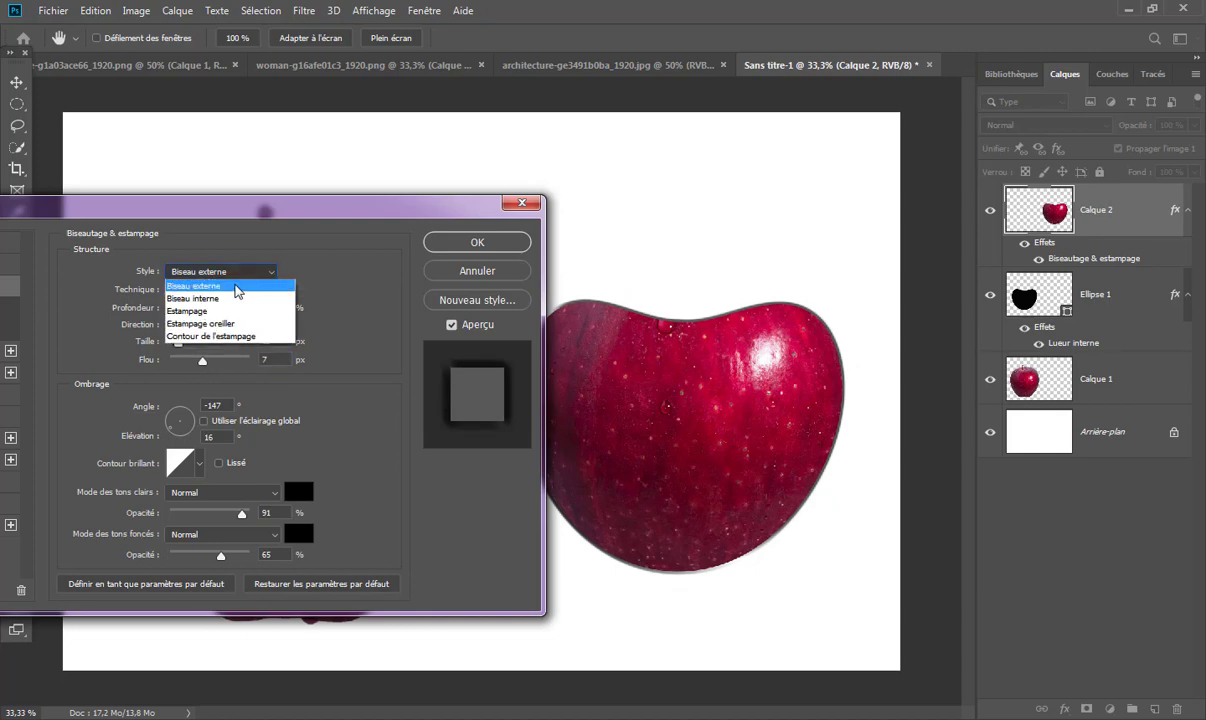
left_click(218, 300)
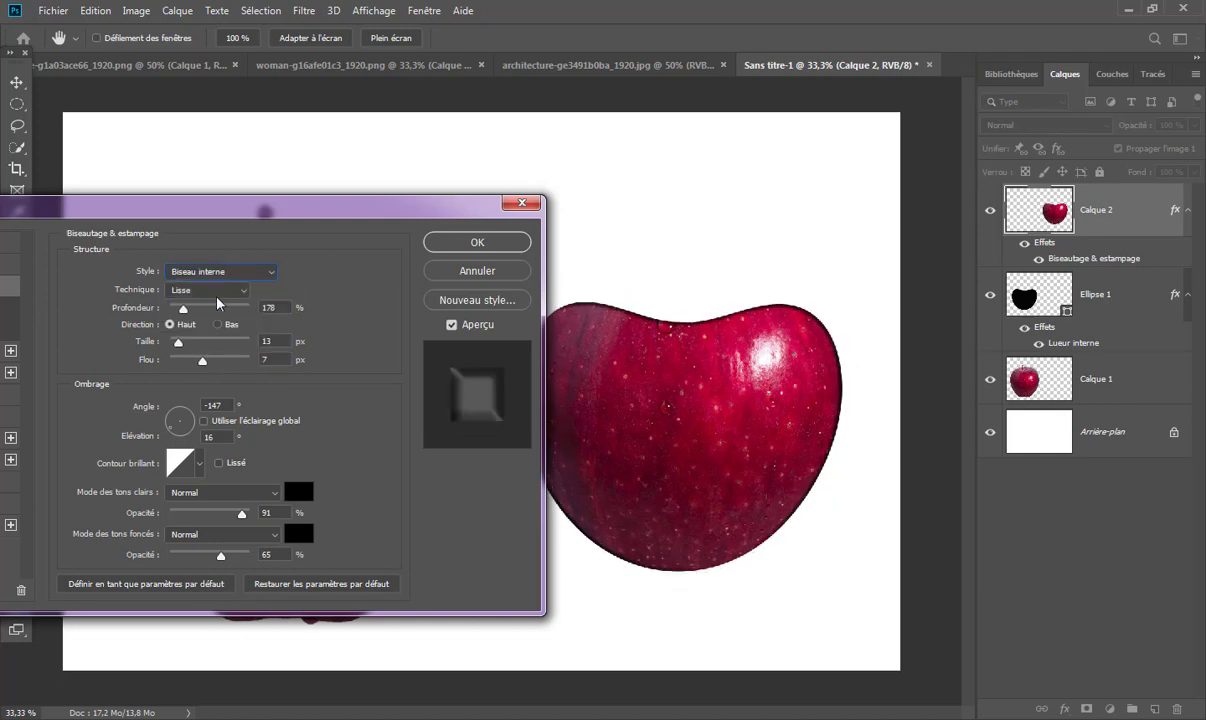
mouse_move(182, 307)
left_mouse_down()
mouse_move(223, 310)
mouse_move(186, 308)
mouse_move(179, 340)
left_mouse_up()
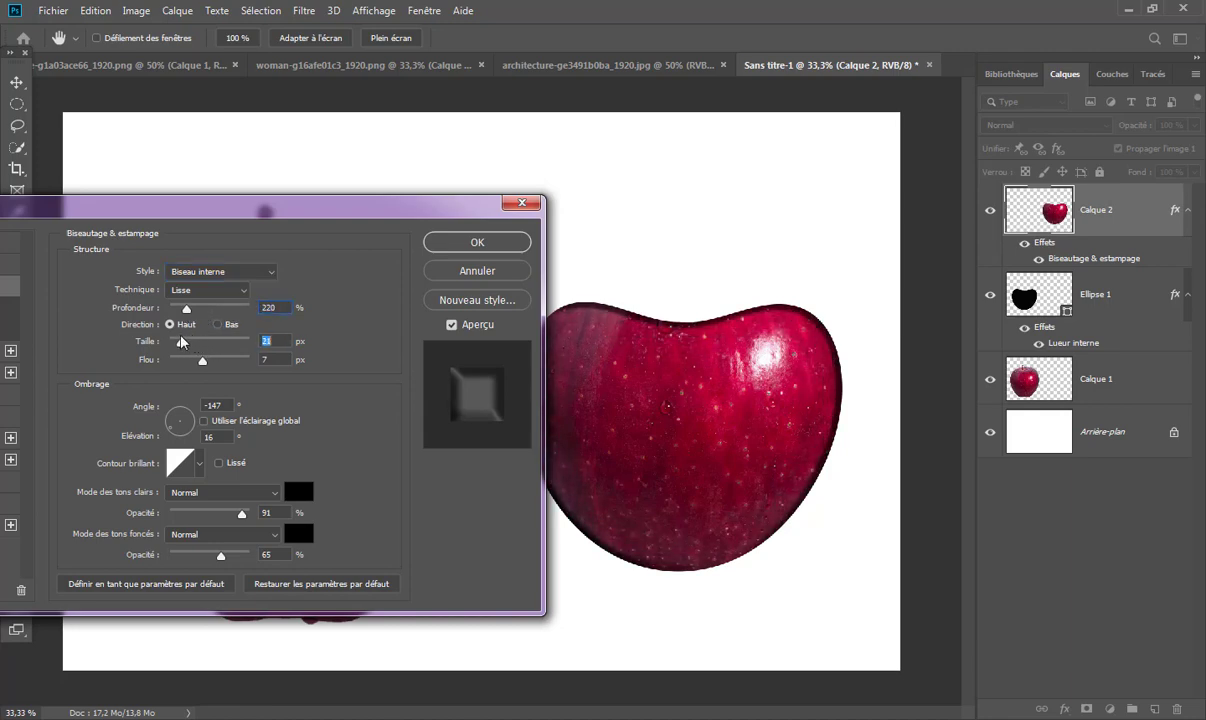
left_click(232, 271)
left_click(218, 289)
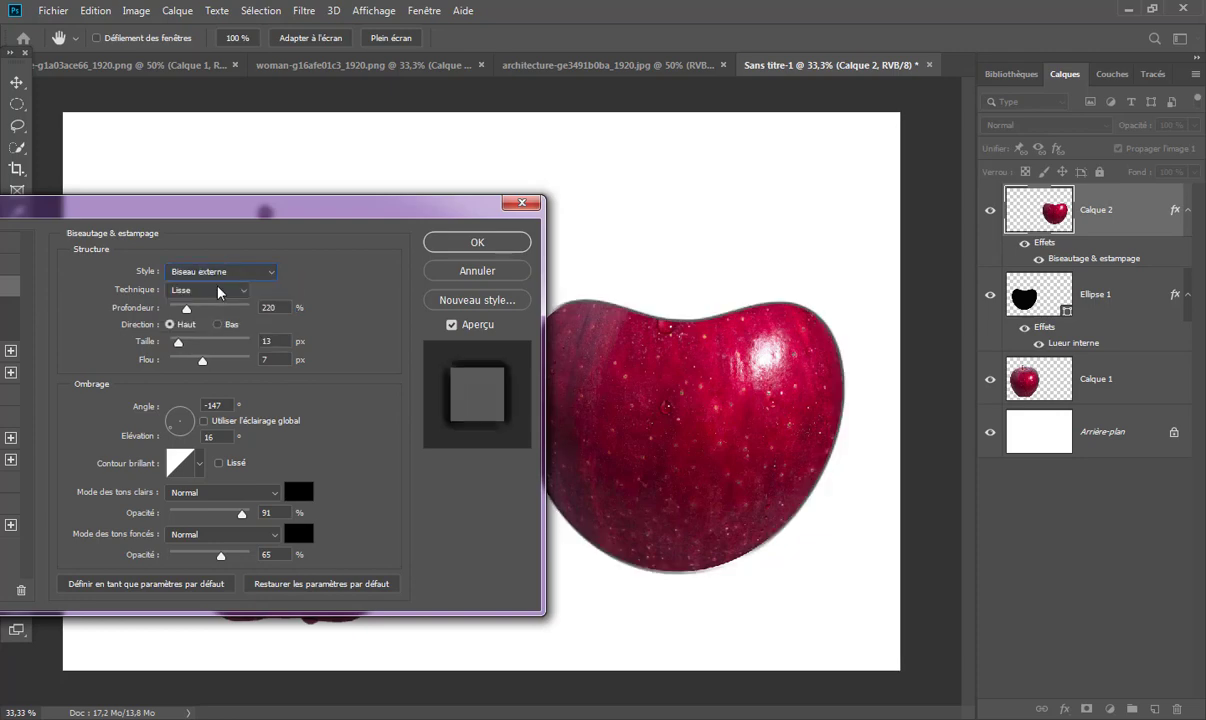
left_click(479, 245)
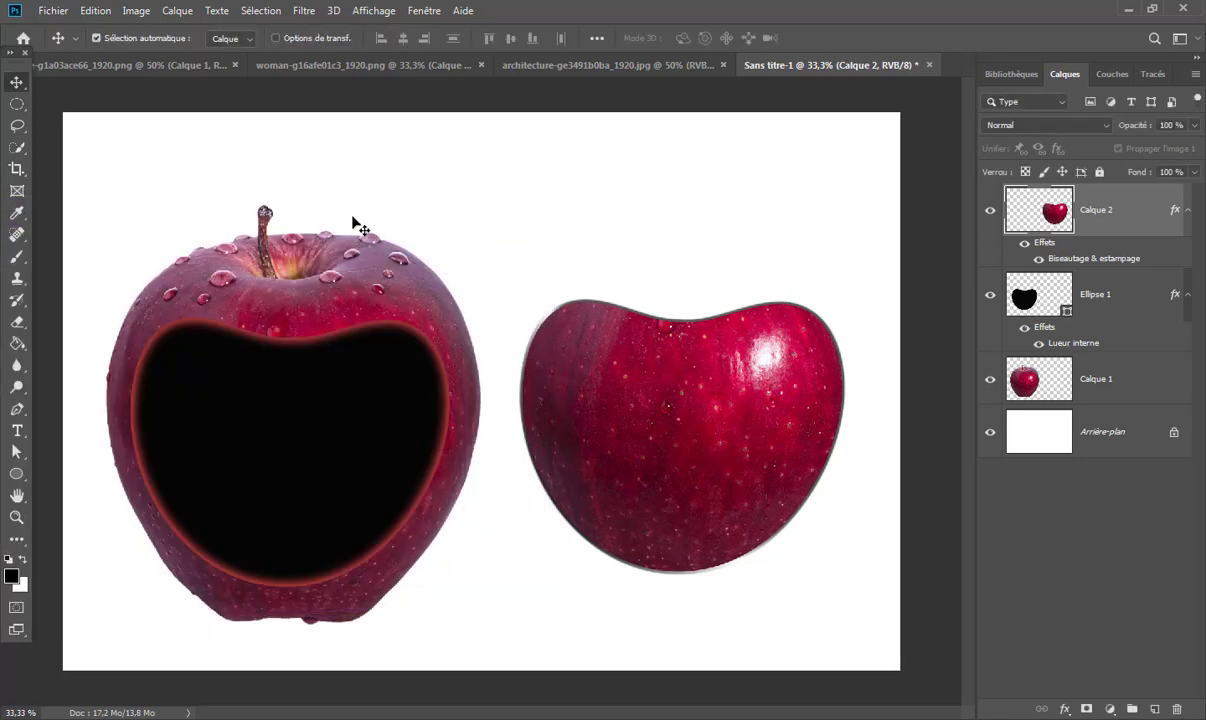
- Rotate the cut piece about −37.6° and tuck it against the apple's lower right
mouse_move(673, 401)
left_mouse_down()
mouse_move(279, 427)
mouse_move(632, 424)
left_mouse_up()
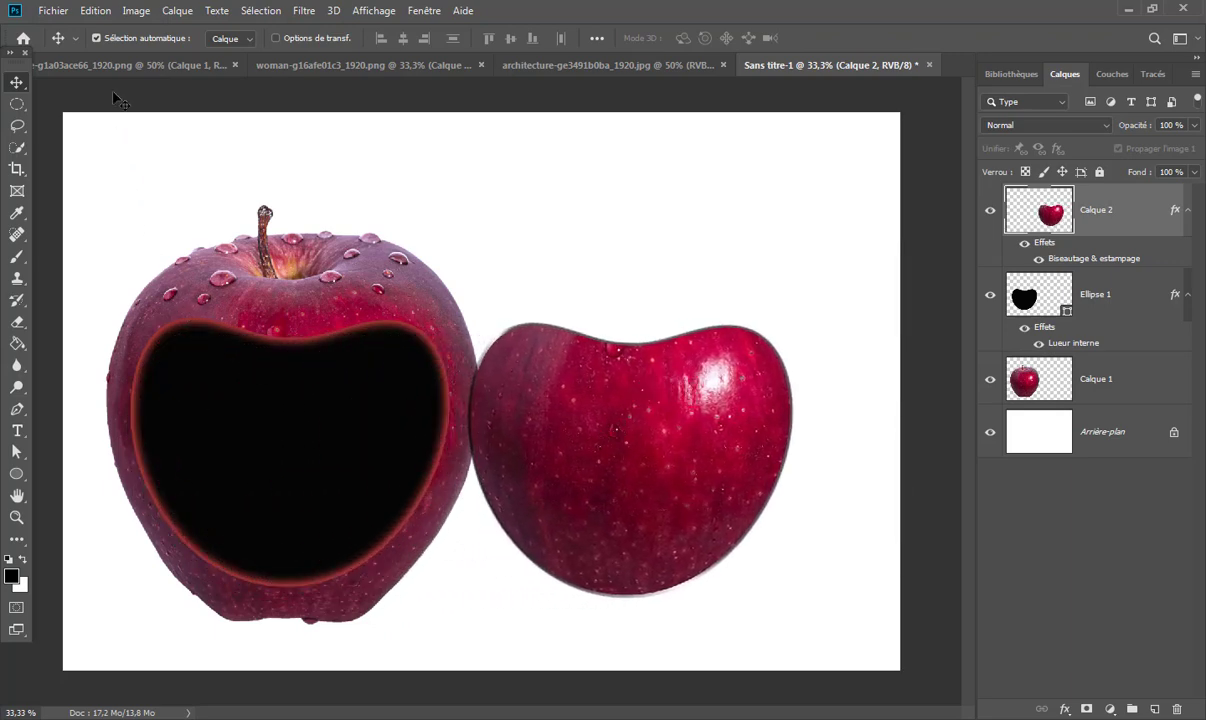
left_click(95, 11)
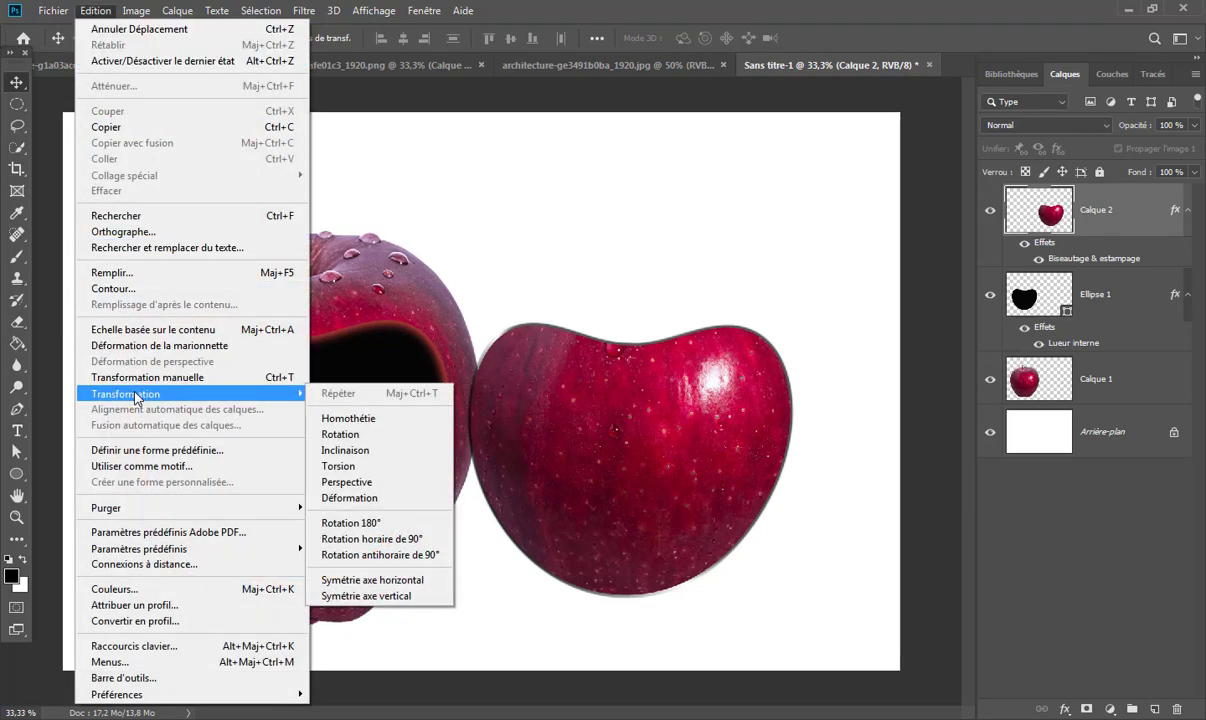
mouse_move(125, 394)
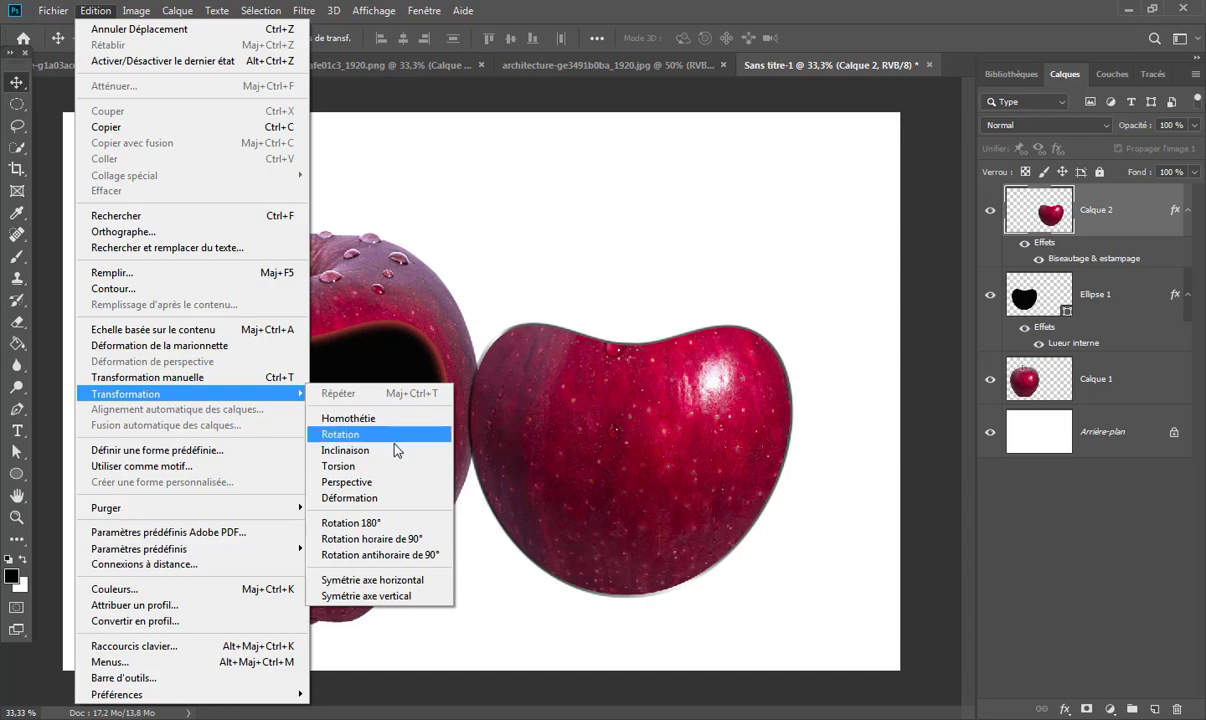
left_click(398, 435)
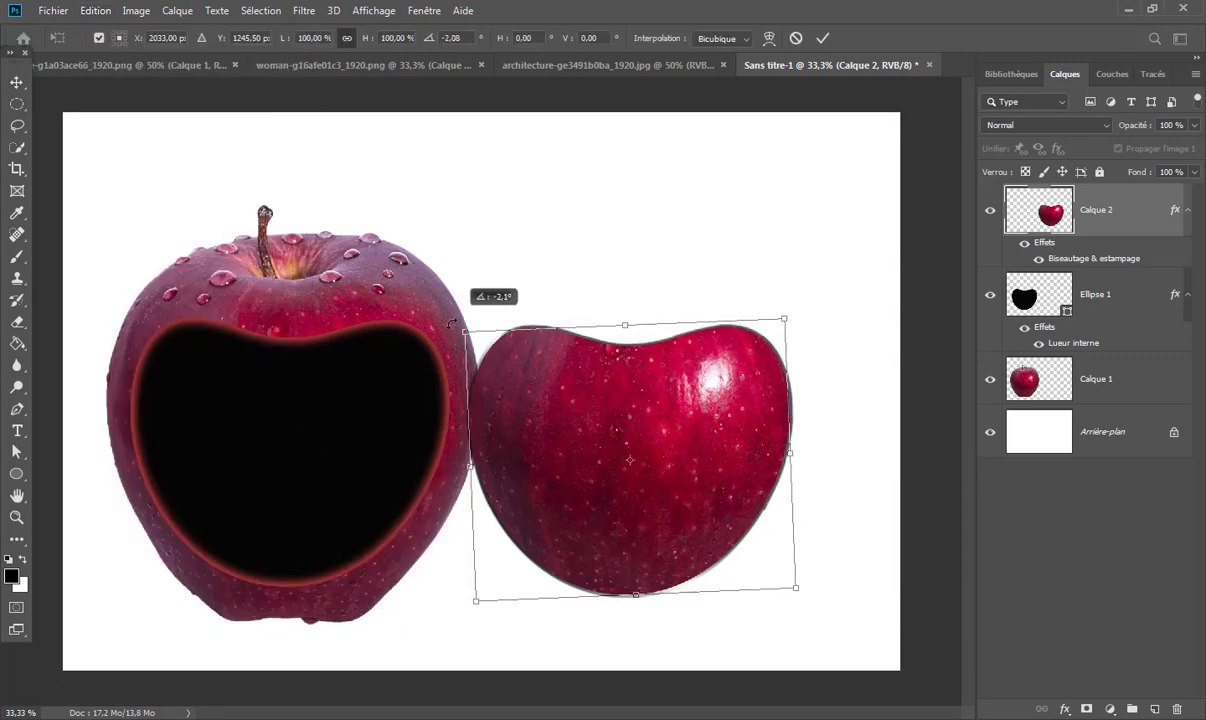
left_click_drag(465, 313, 425, 423)
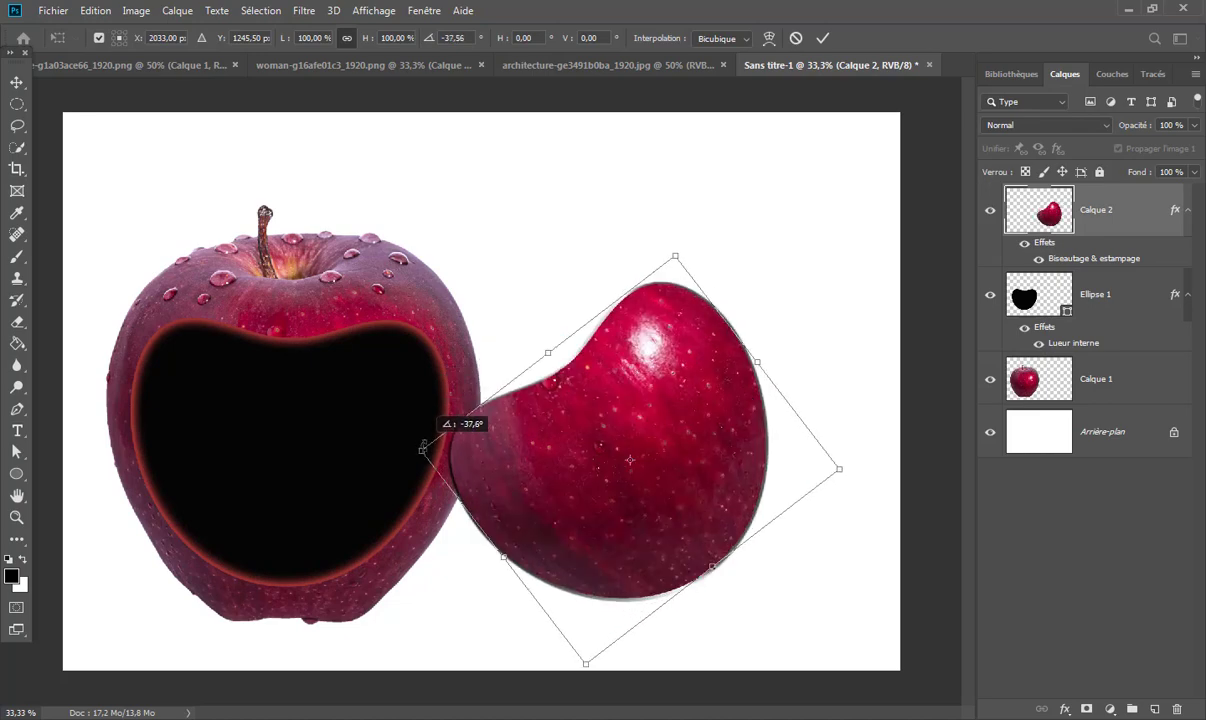
left_click_drag(548, 518, 488, 525)
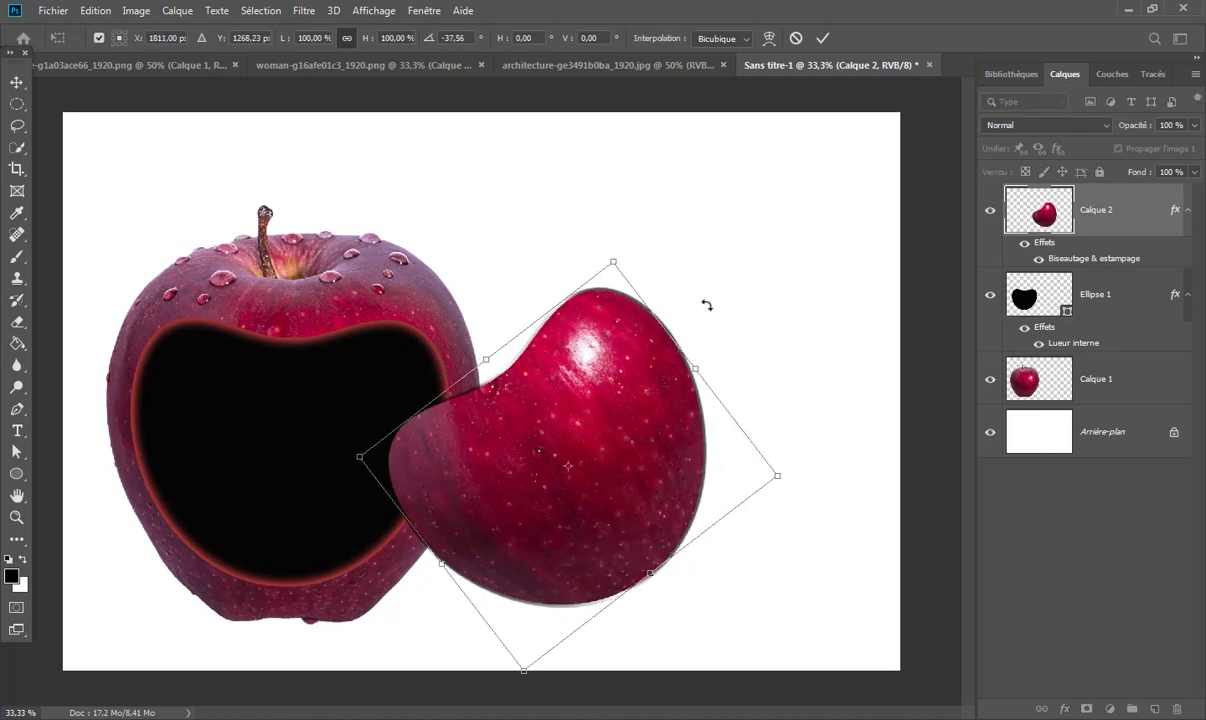
left_click(822, 39)
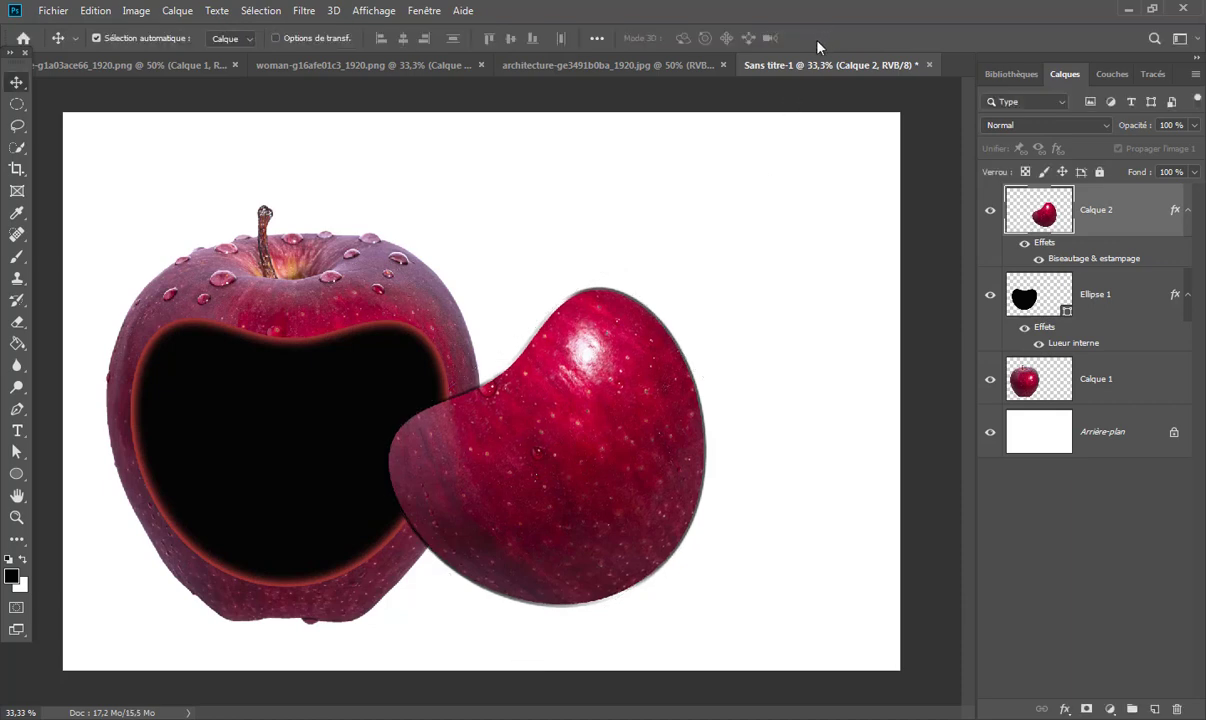
- Drag the room photo from its document into Sans titre-1
left_click(566, 67)
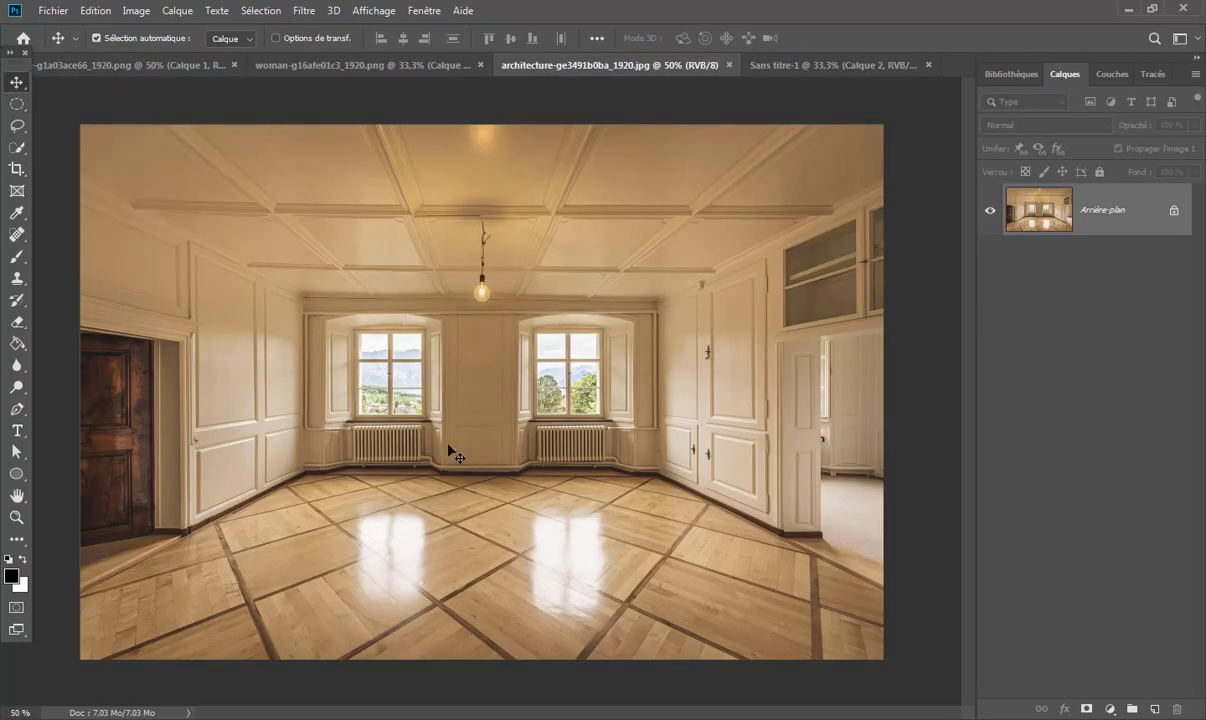
mouse_move(430, 428)
left_mouse_down()
mouse_move(541, 372)
mouse_move(777, 72)
mouse_move(298, 455)
left_mouse_up()
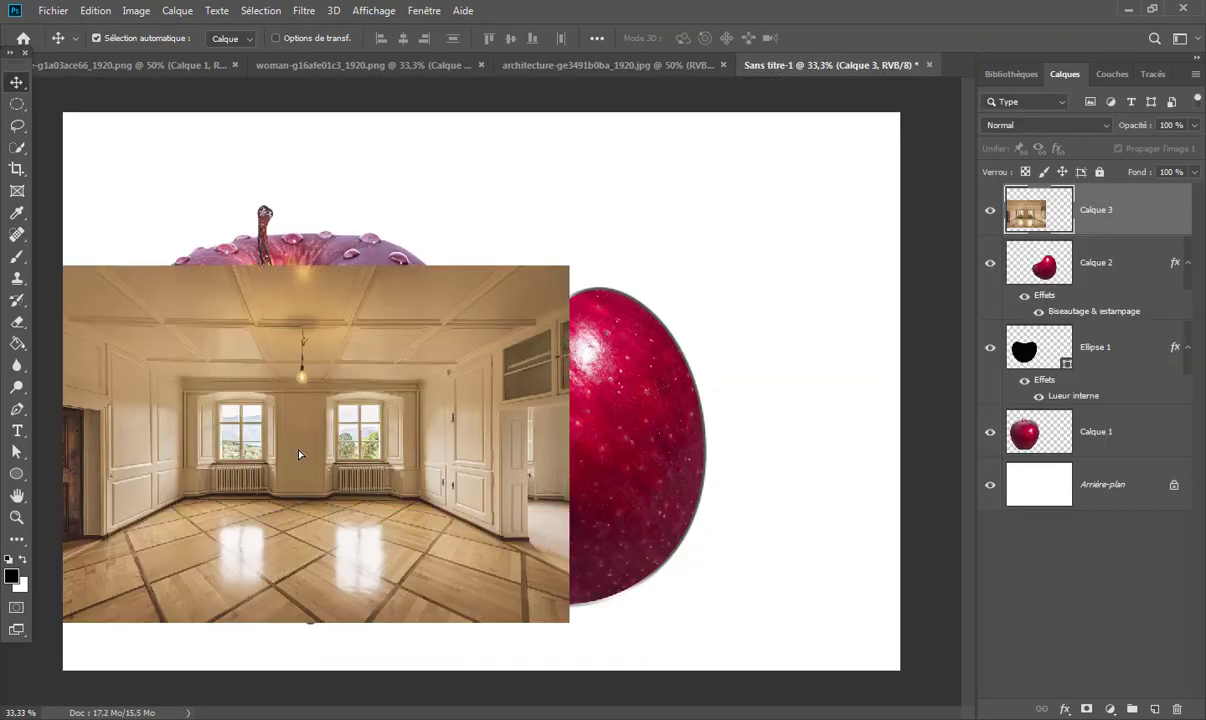
- Scale the room photo to about 75% at 48% opacity and narrow its sides over the mouth
left_click(97, 11)
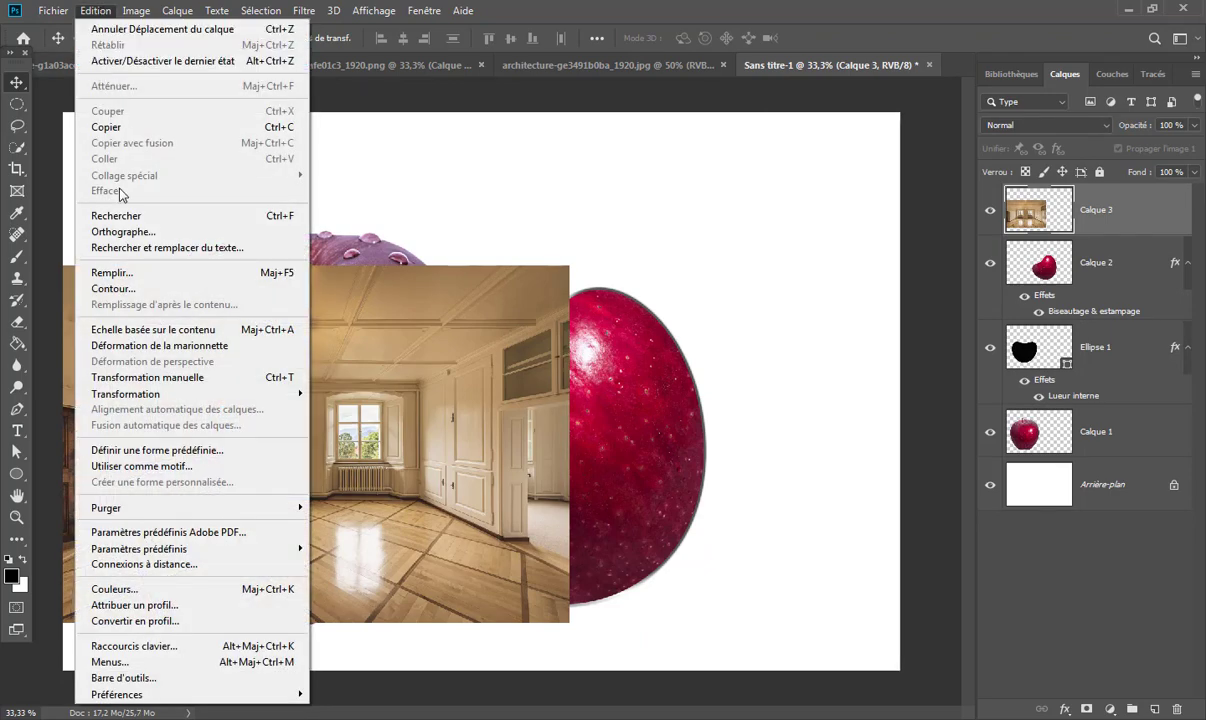
mouse_move(125, 394)
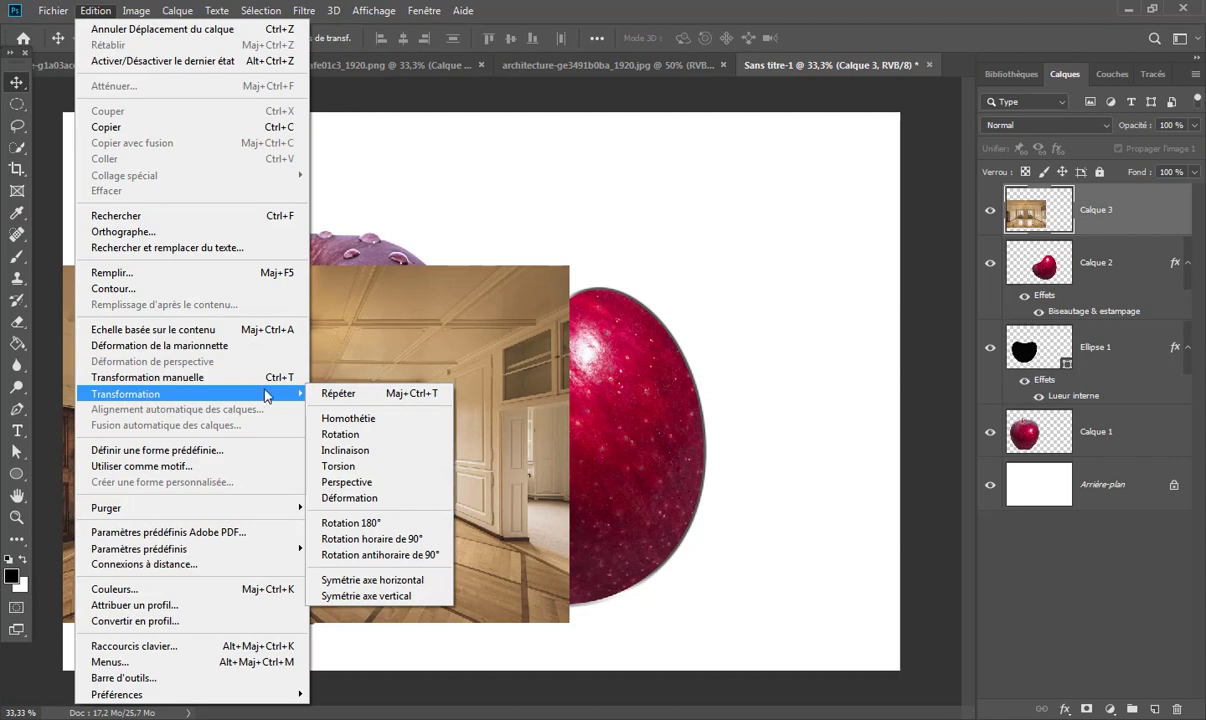
left_click(391, 421)
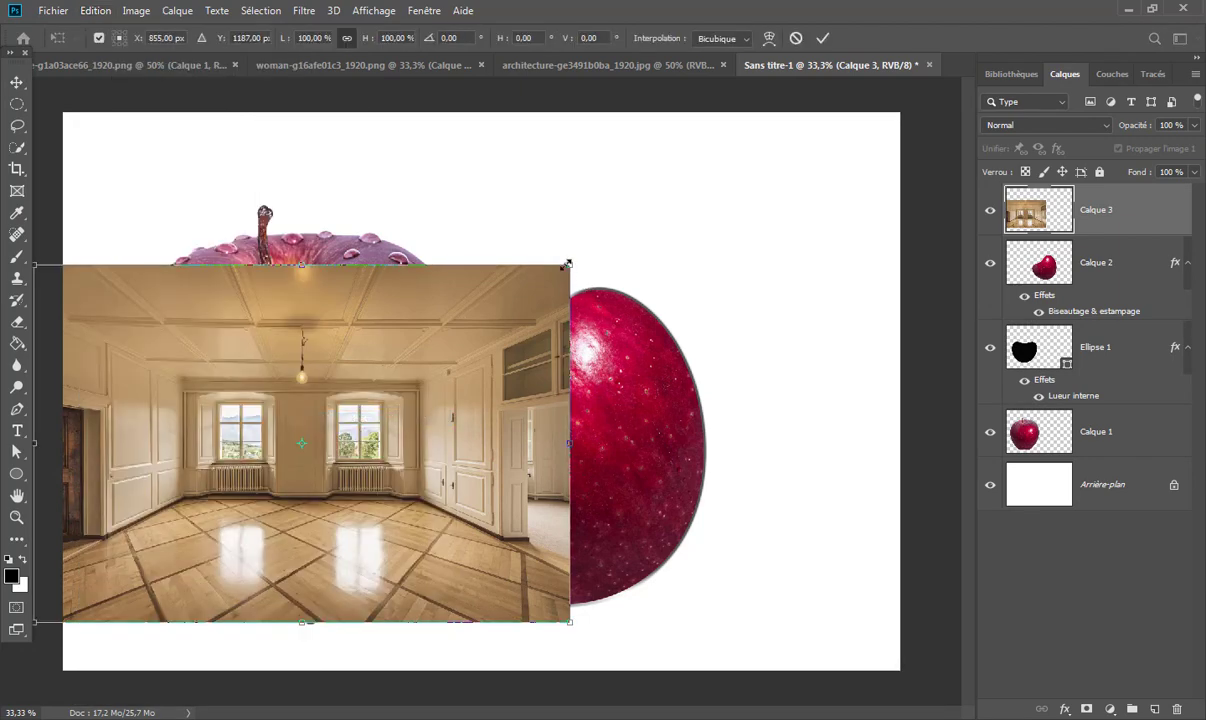
left_click_drag(567, 264, 436, 354)
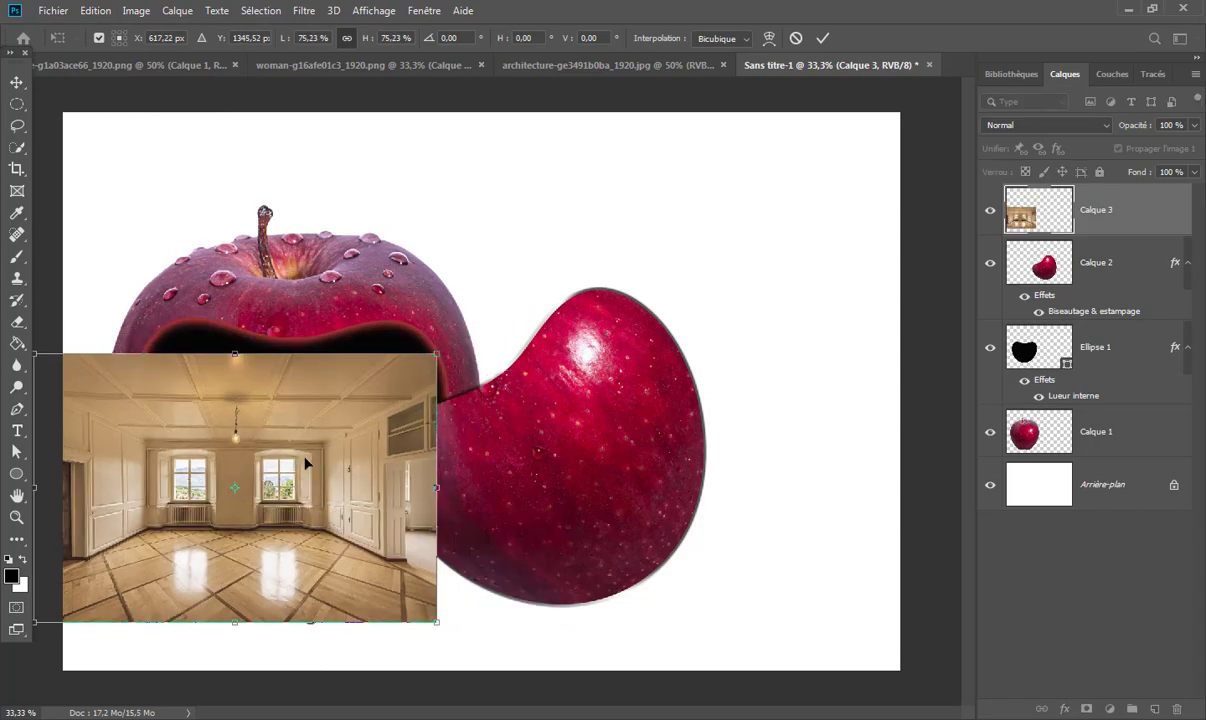
left_click_drag(307, 462, 363, 426)
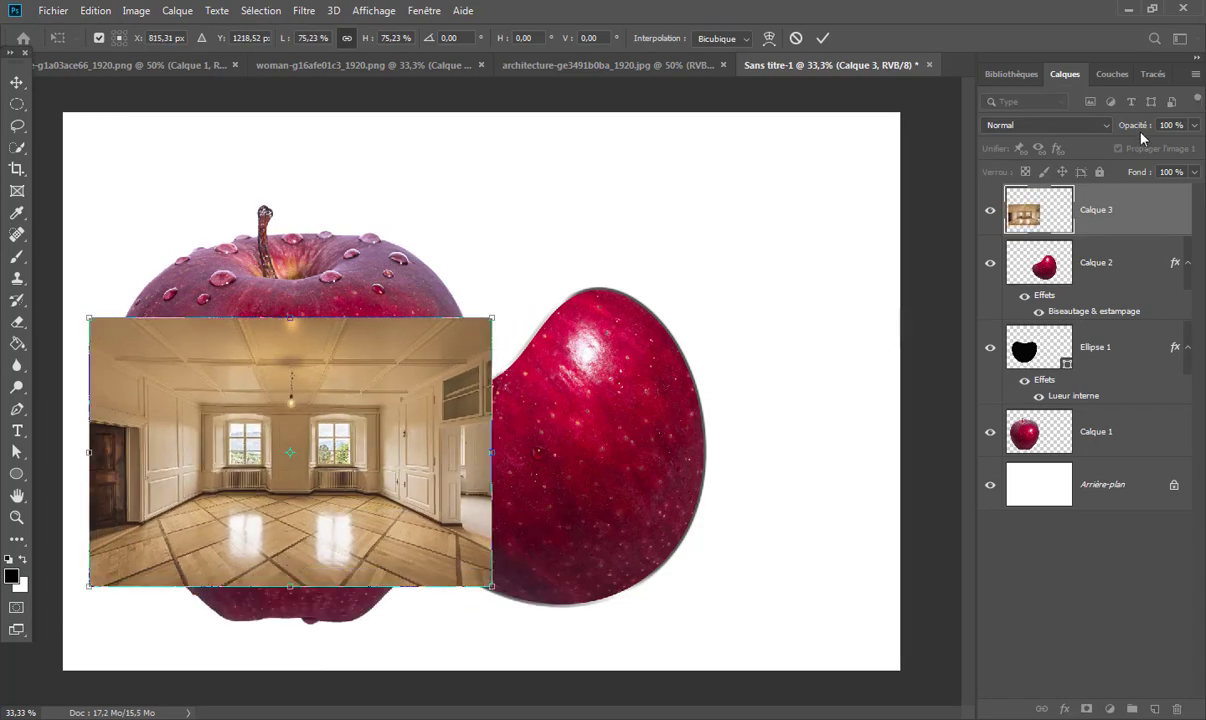
left_click_drag(1141, 129, 1097, 129)
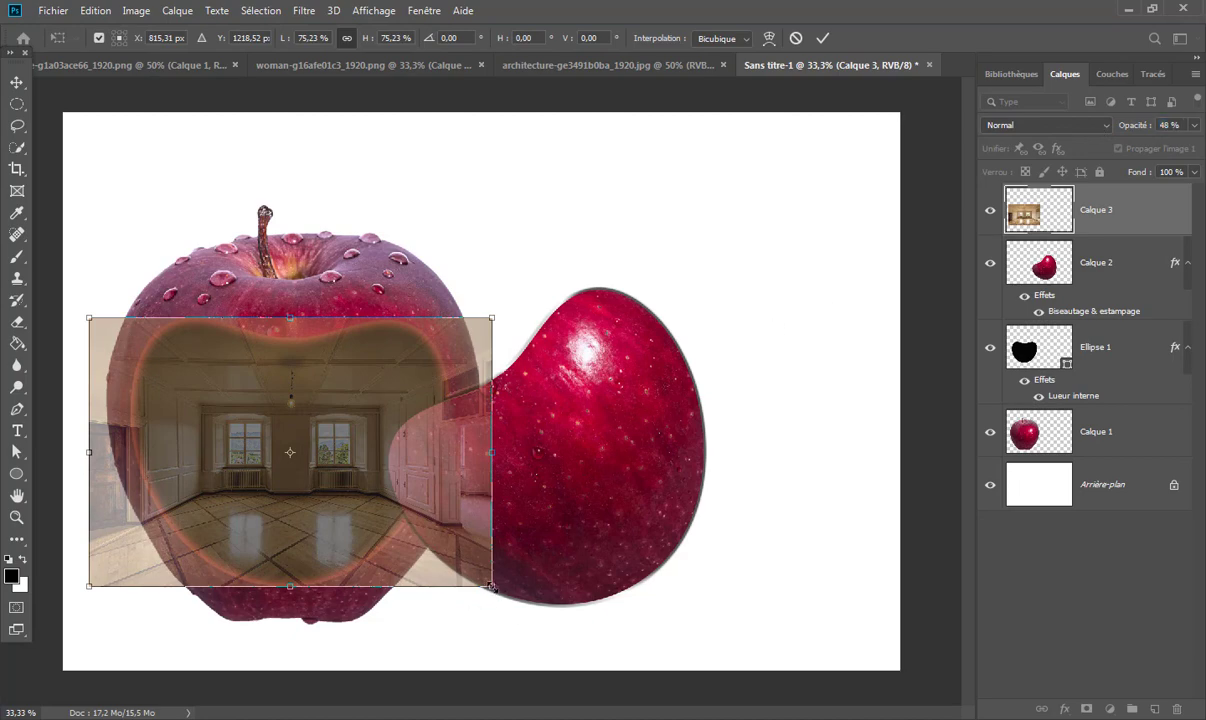
left_click_drag(491, 586, 450, 586)
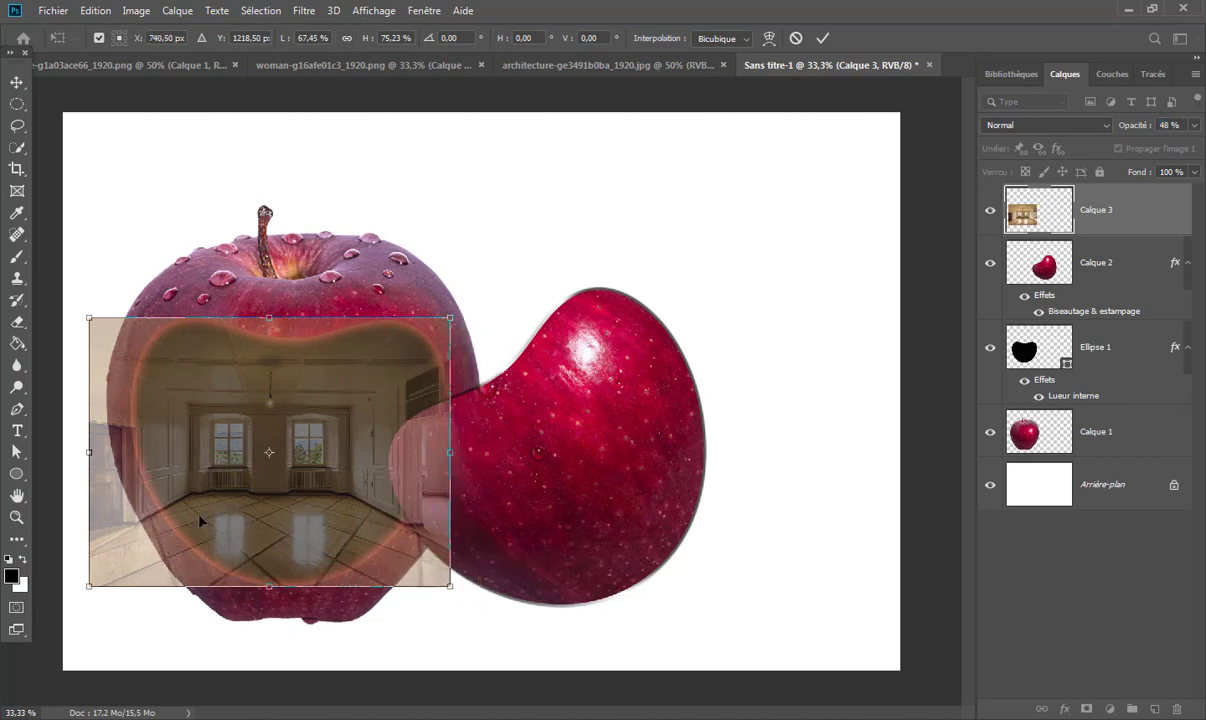
left_click_drag(87, 453, 120, 453)
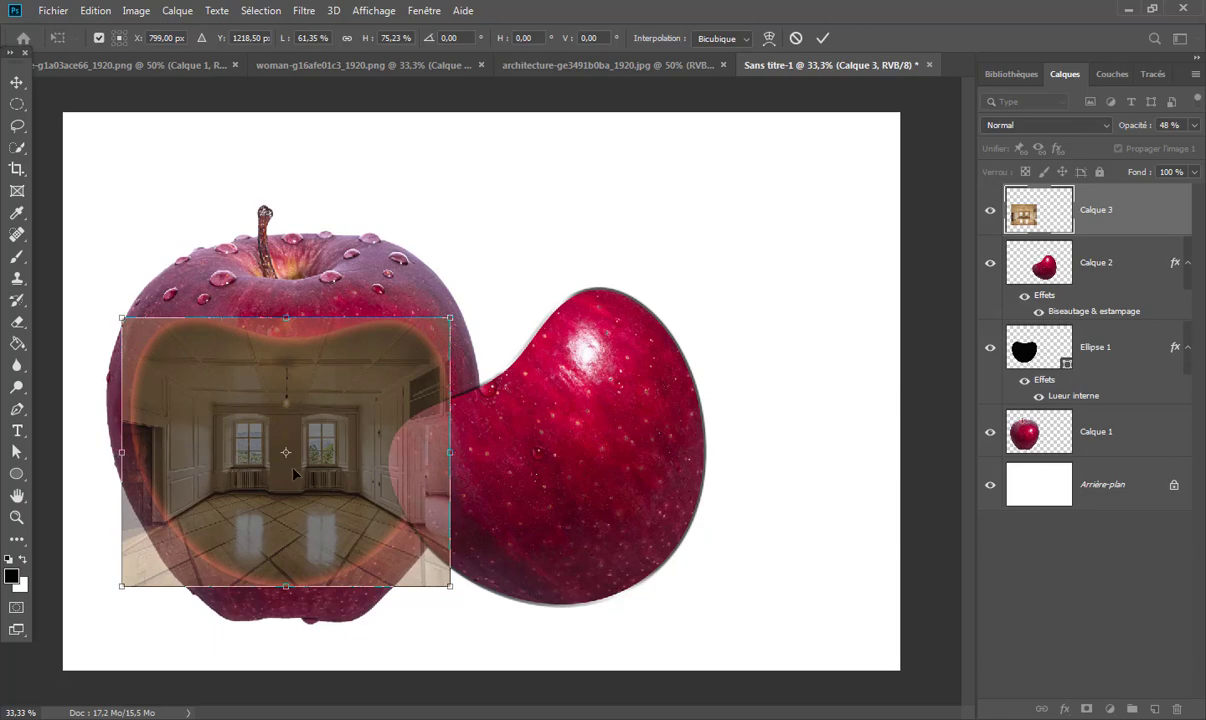
- Commit the resize at full opacity, then move Calque 3 below Calque 2 and clip it to Ellipse 1
left_click(822, 38)
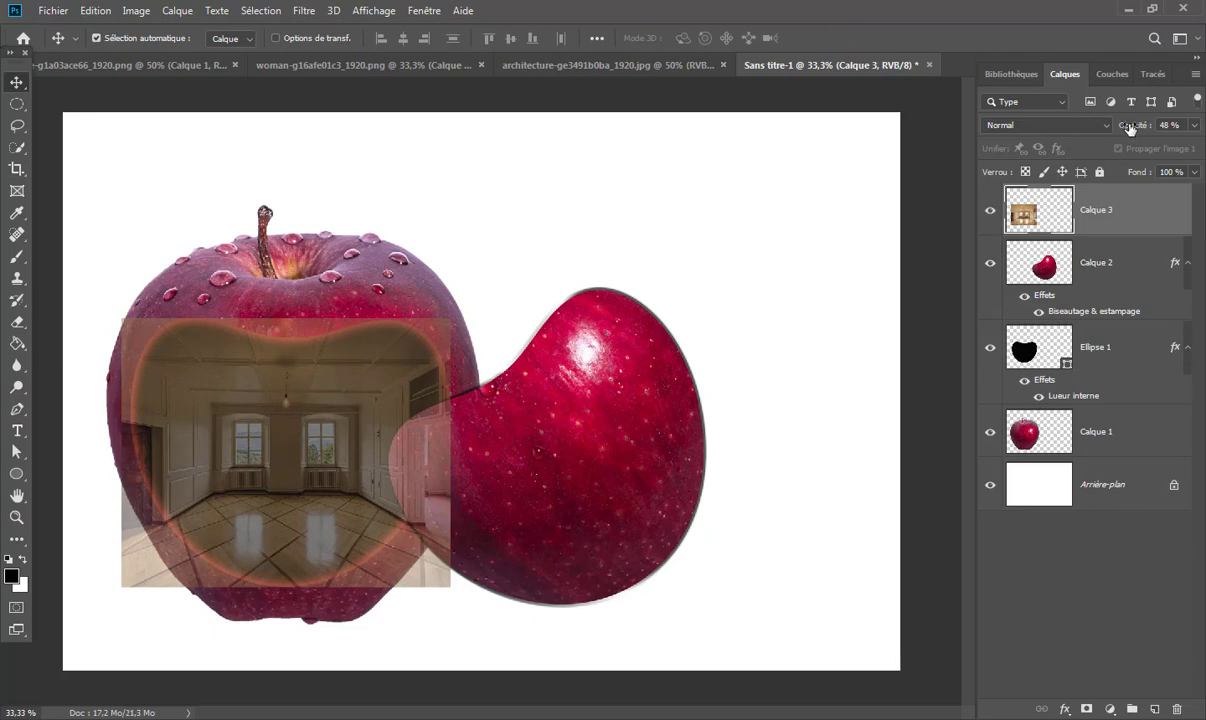
left_click_drag(1129, 128, 1196, 125)
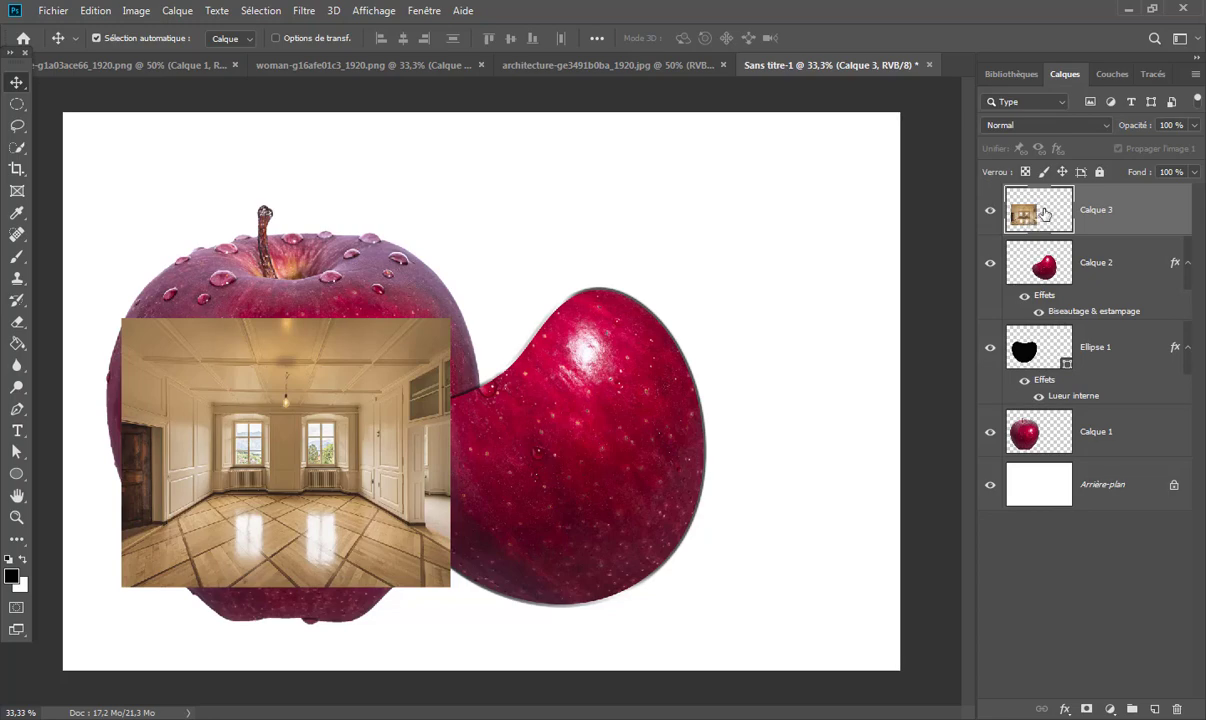
left_click_drag(1044, 212, 1047, 316)
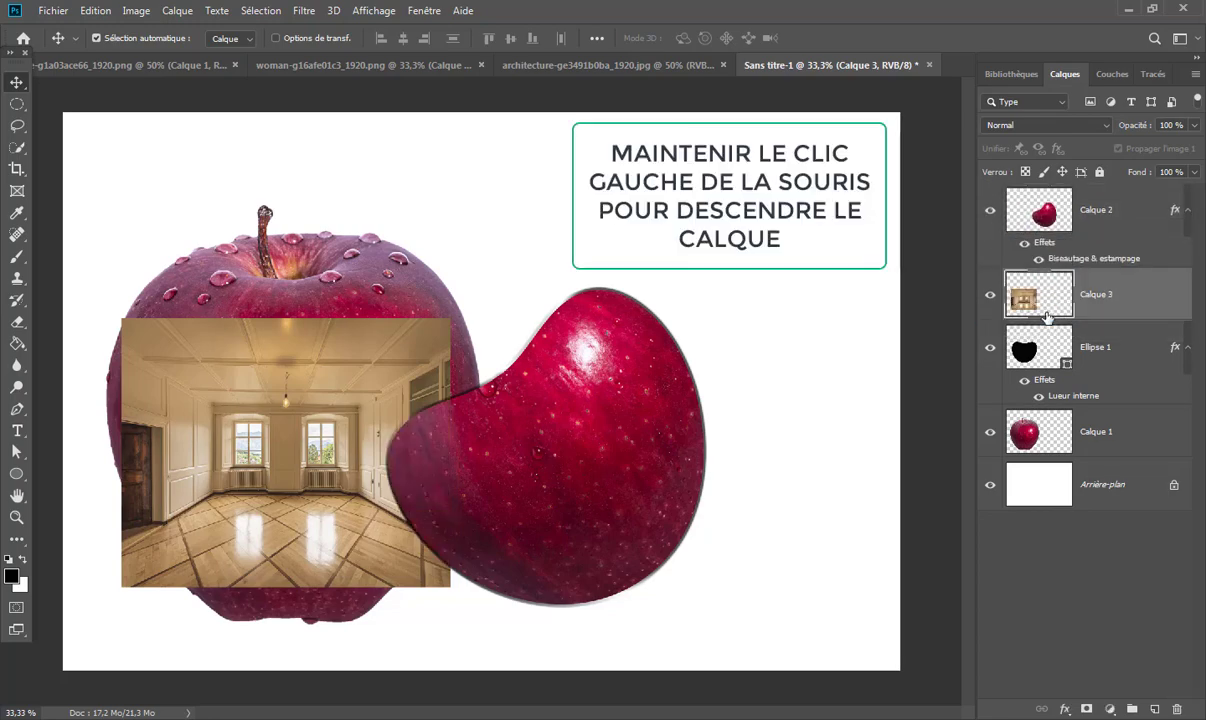
right_click(1172, 302)
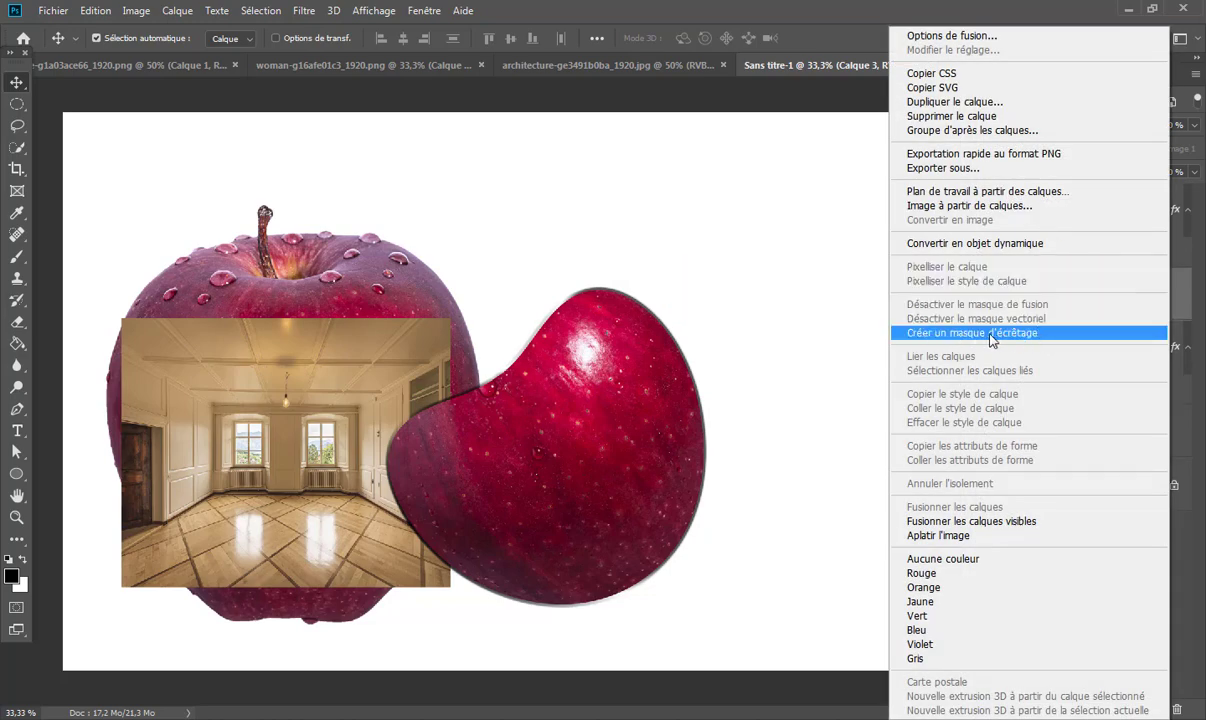
left_click(1035, 334)
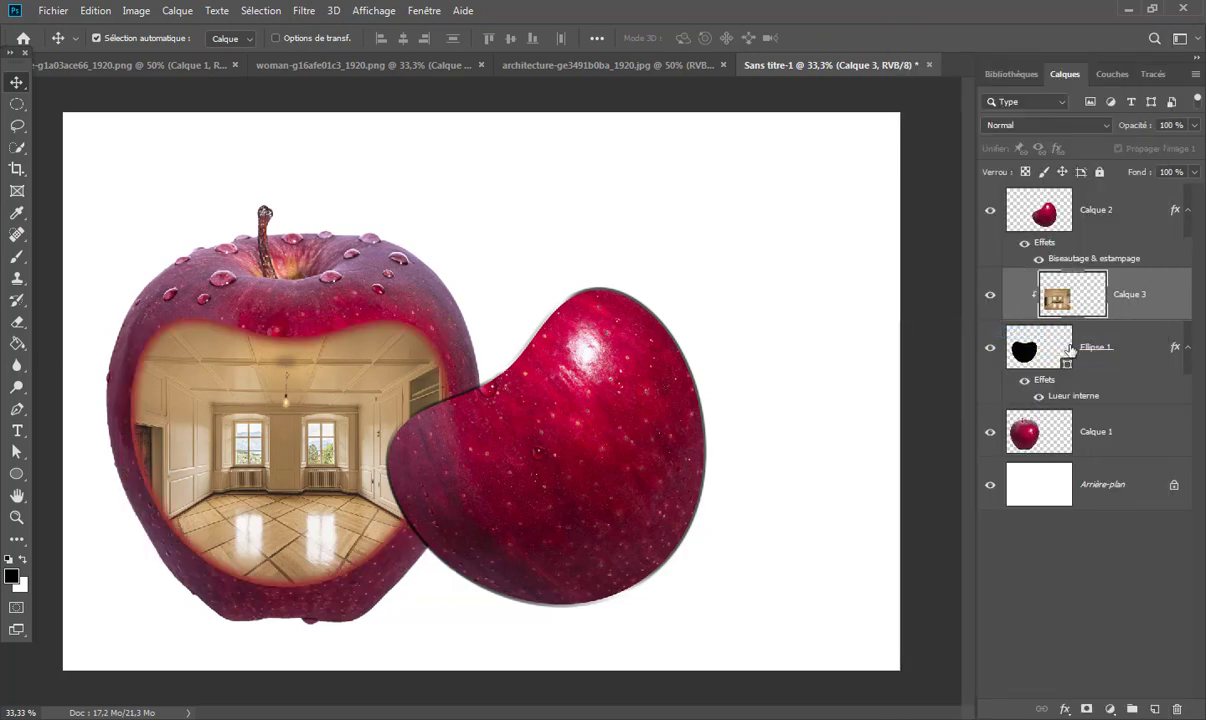
- Change Ellipse 1's Lueur interne to dark grey #333333, 18 px size and lower opacity
double_click(1087, 397)
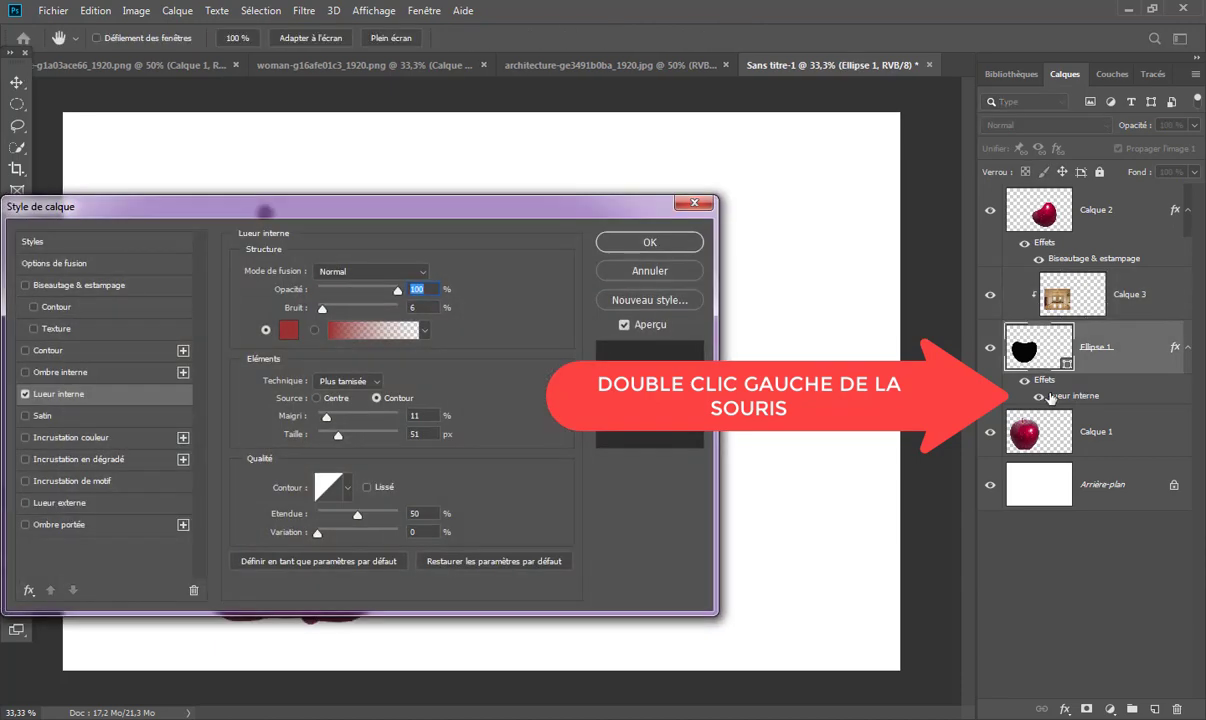
left_click_drag(334, 224, 838, 159)
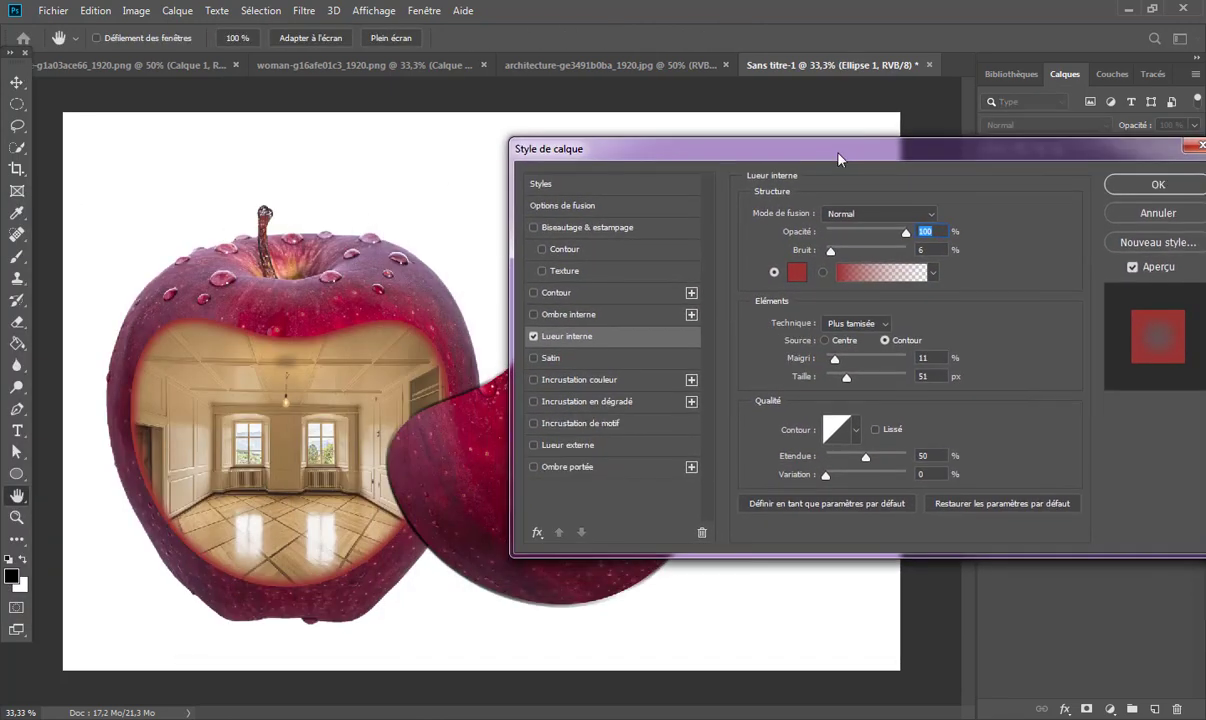
left_click(797, 272)
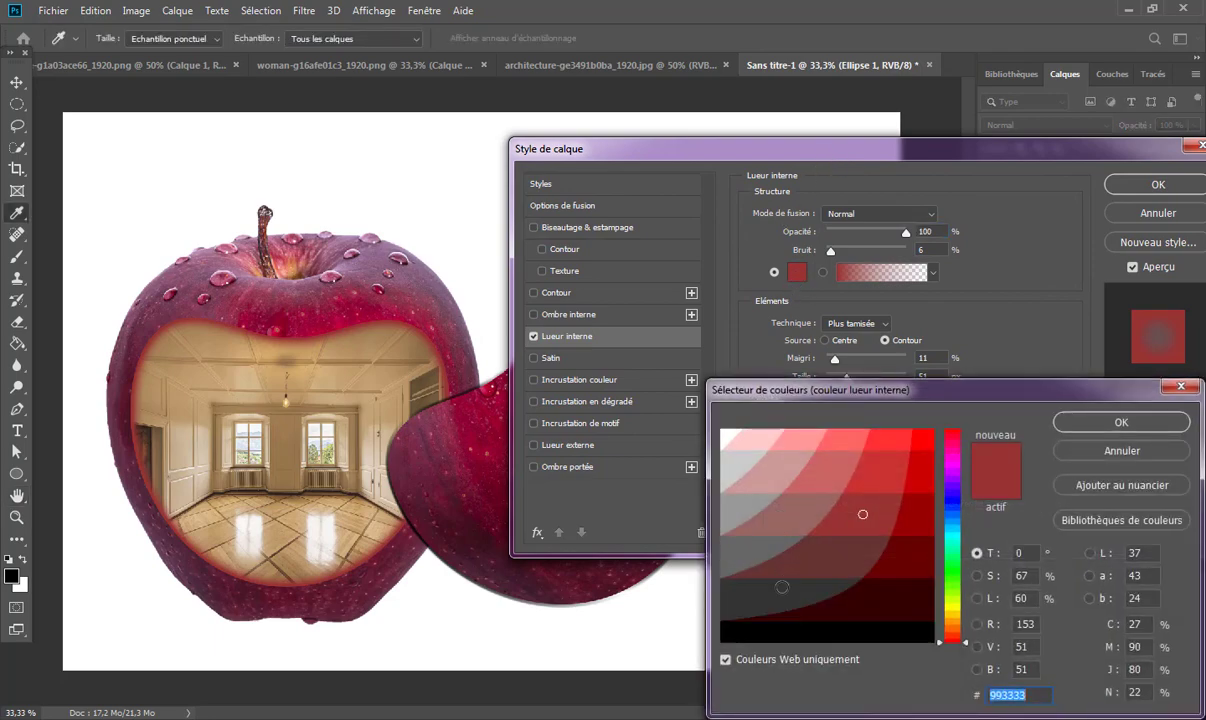
left_click(775, 597)
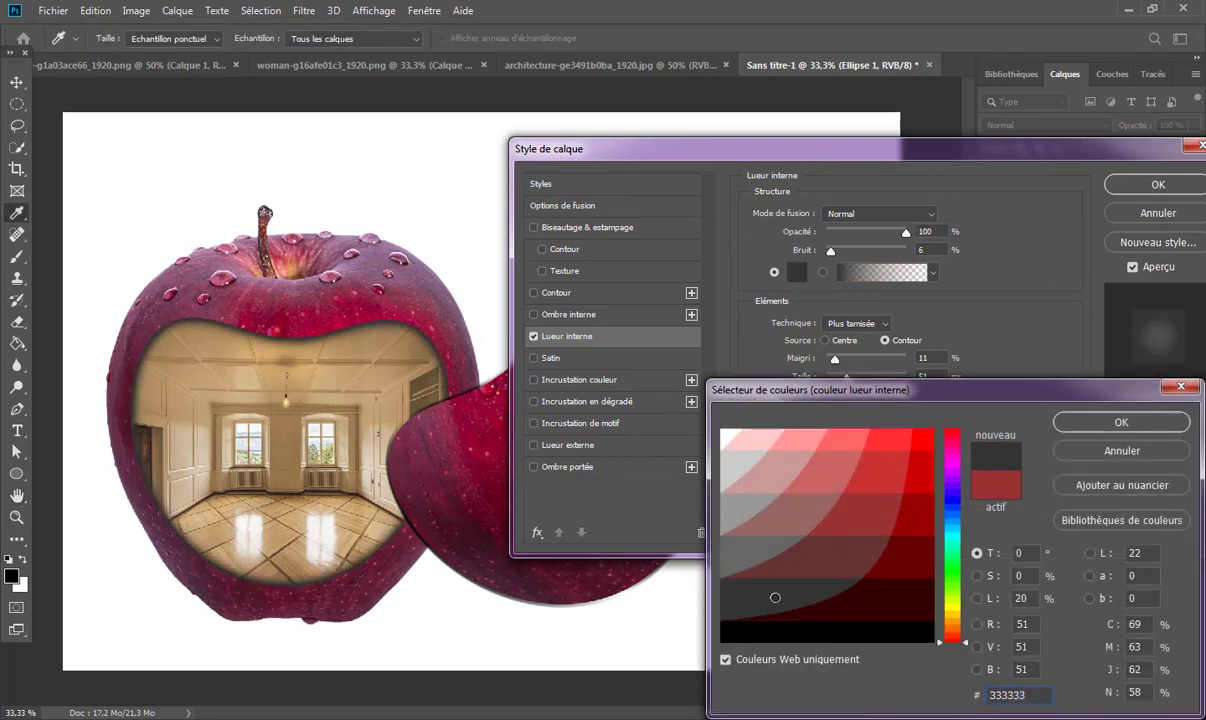
left_click(1121, 423)
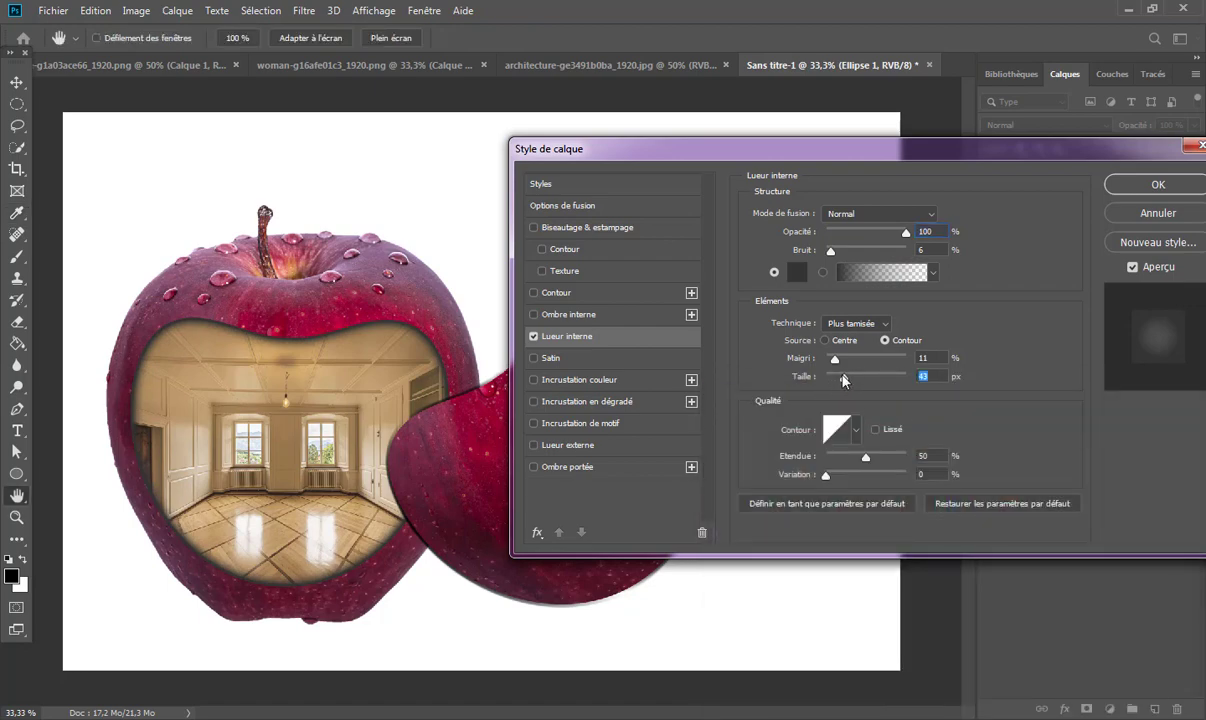
mouse_move(844, 383)
left_mouse_down()
mouse_move(834, 380)
mouse_move(869, 362)
mouse_move(858, 355)
left_mouse_up()
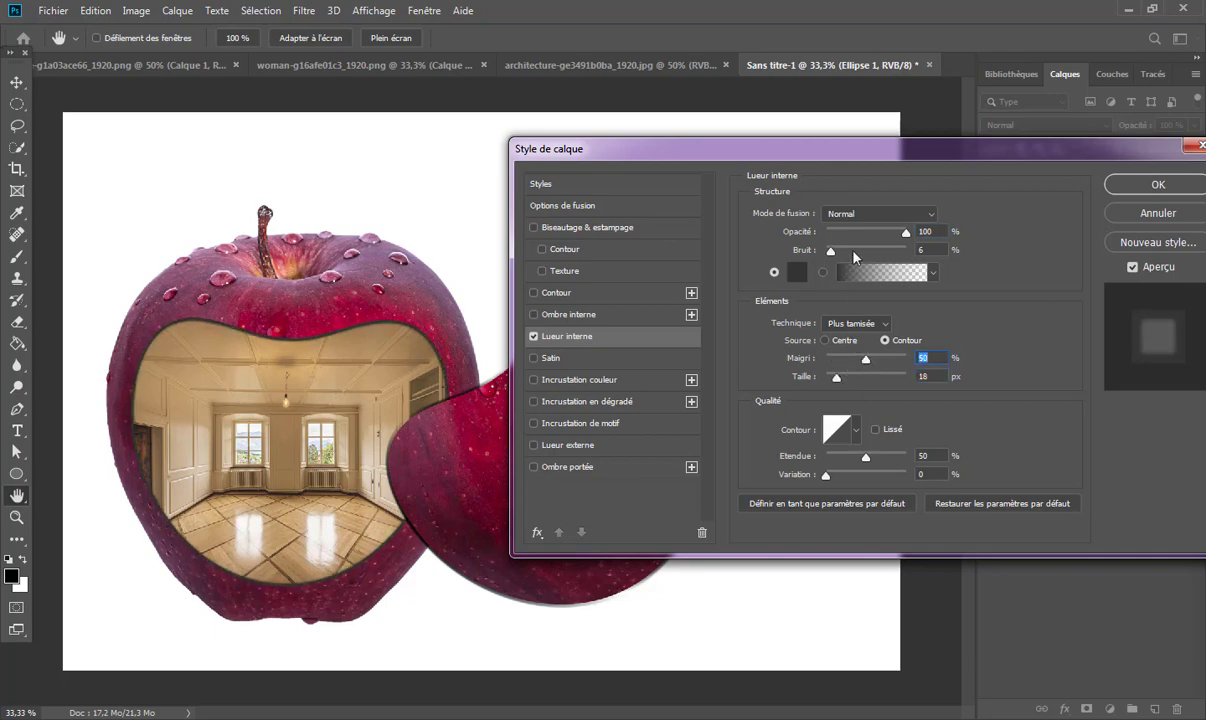
left_click_drag(908, 238, 865, 240)
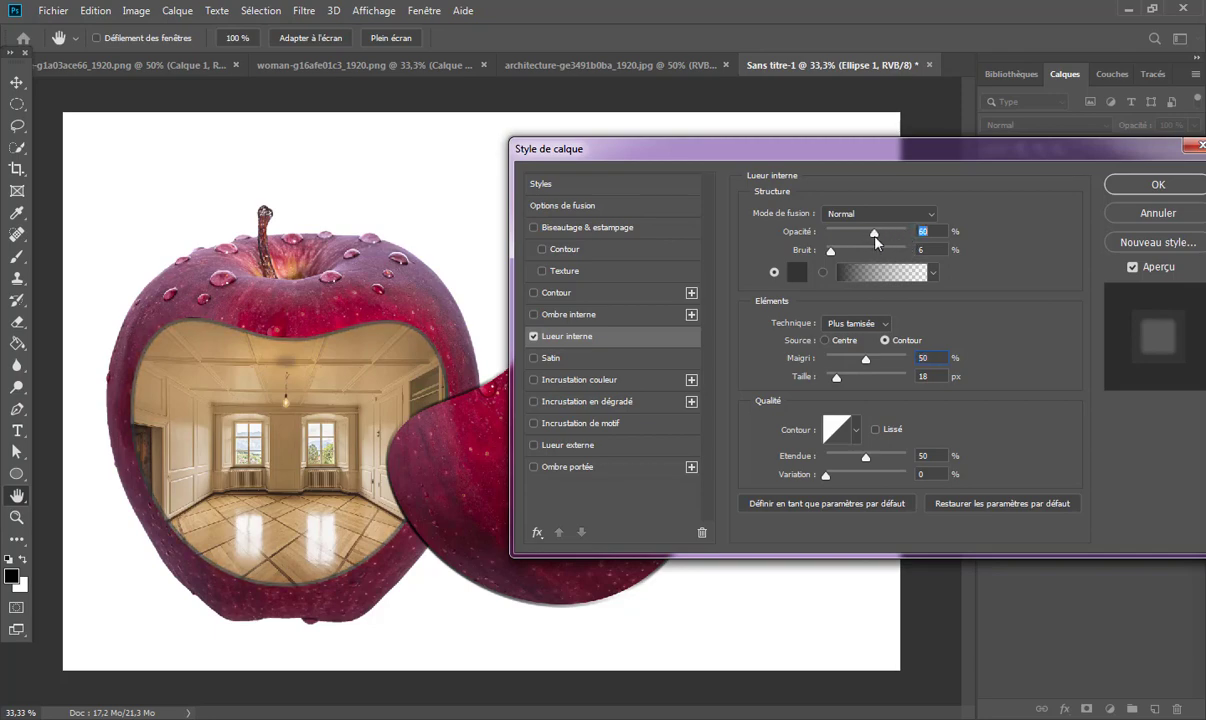
left_click(1157, 186)
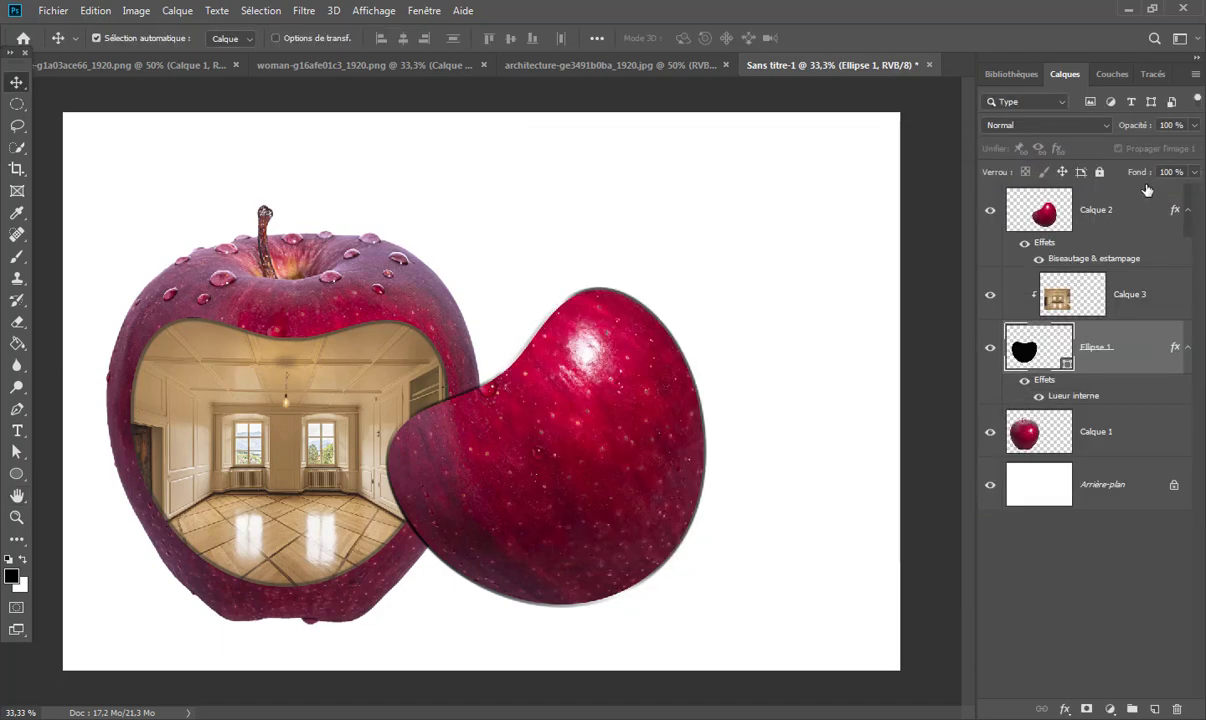
- Drag the dancer from the woman document into the apple composition over the mouth hole
left_click(1047, 212)
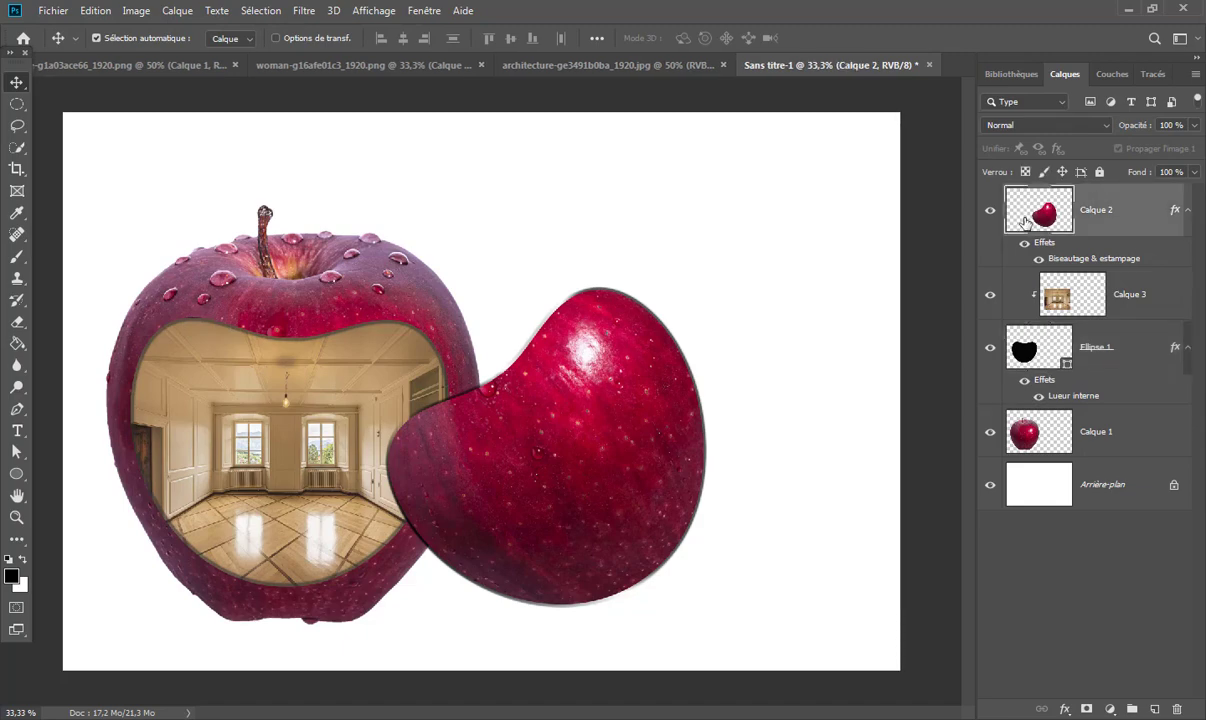
left_click(350, 66)
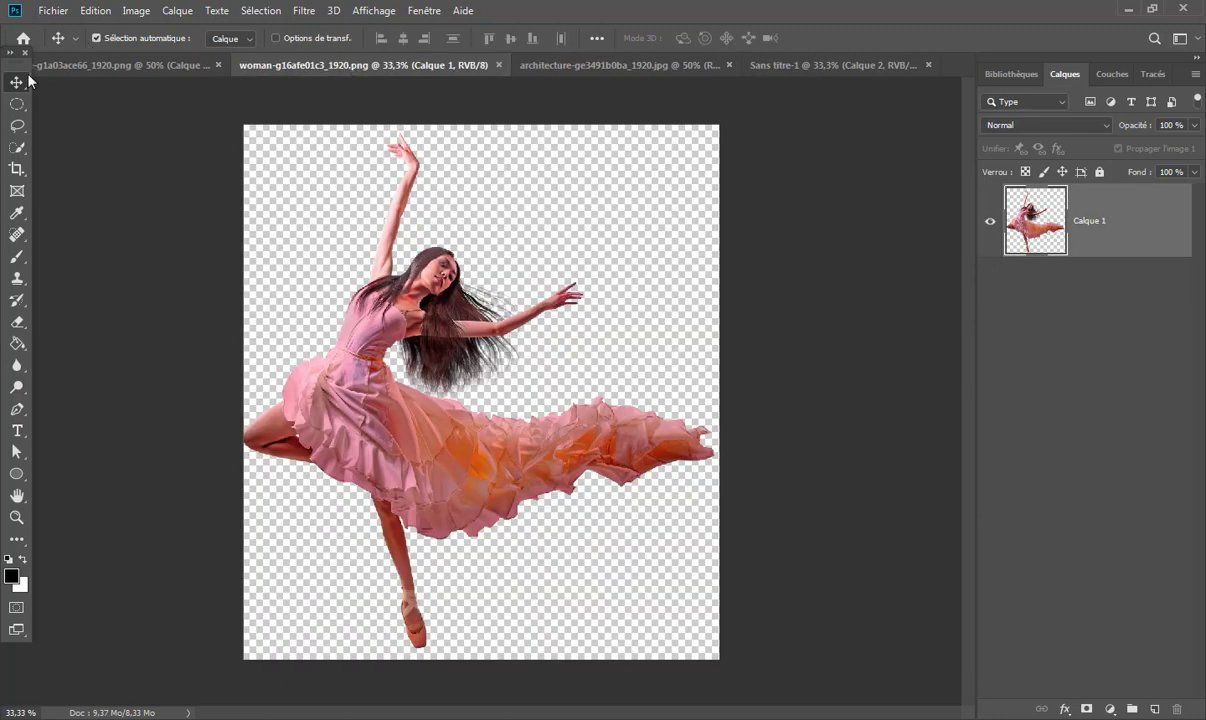
mouse_move(352, 393)
left_mouse_down()
mouse_move(641, 321)
mouse_move(785, 70)
left_mouse_up()
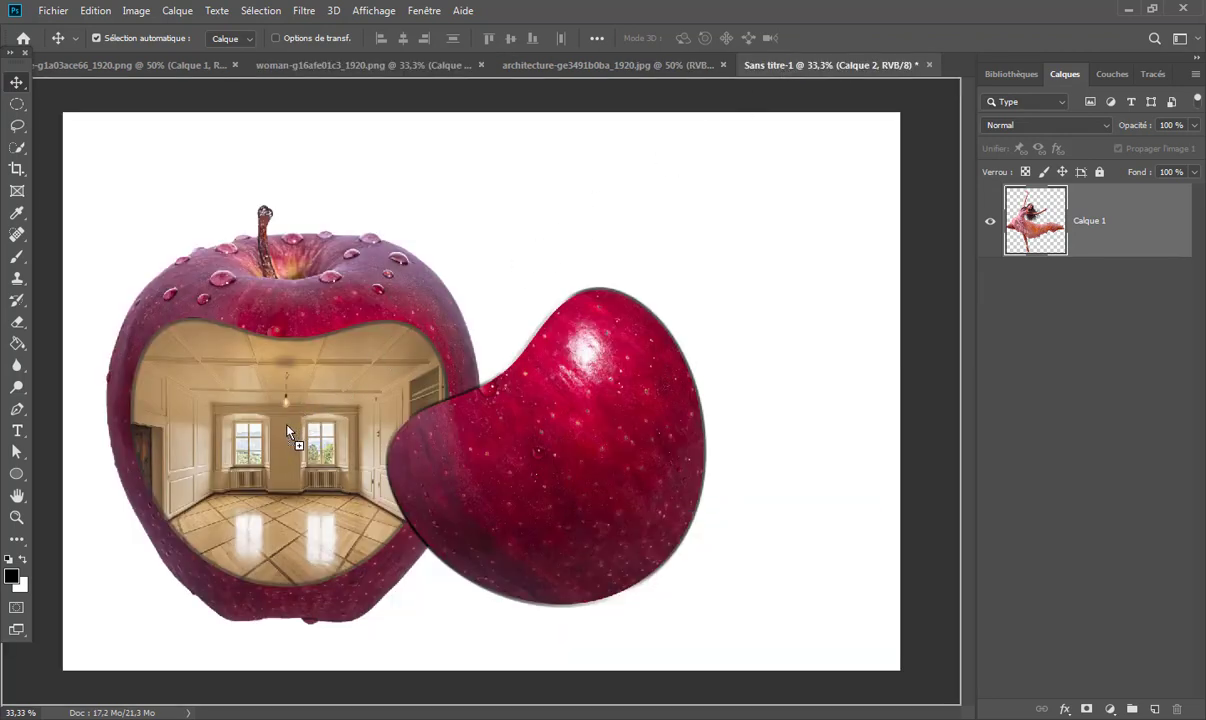
left_click_drag(777, 78, 290, 432)
left_click_drag(189, 440, 278, 410)
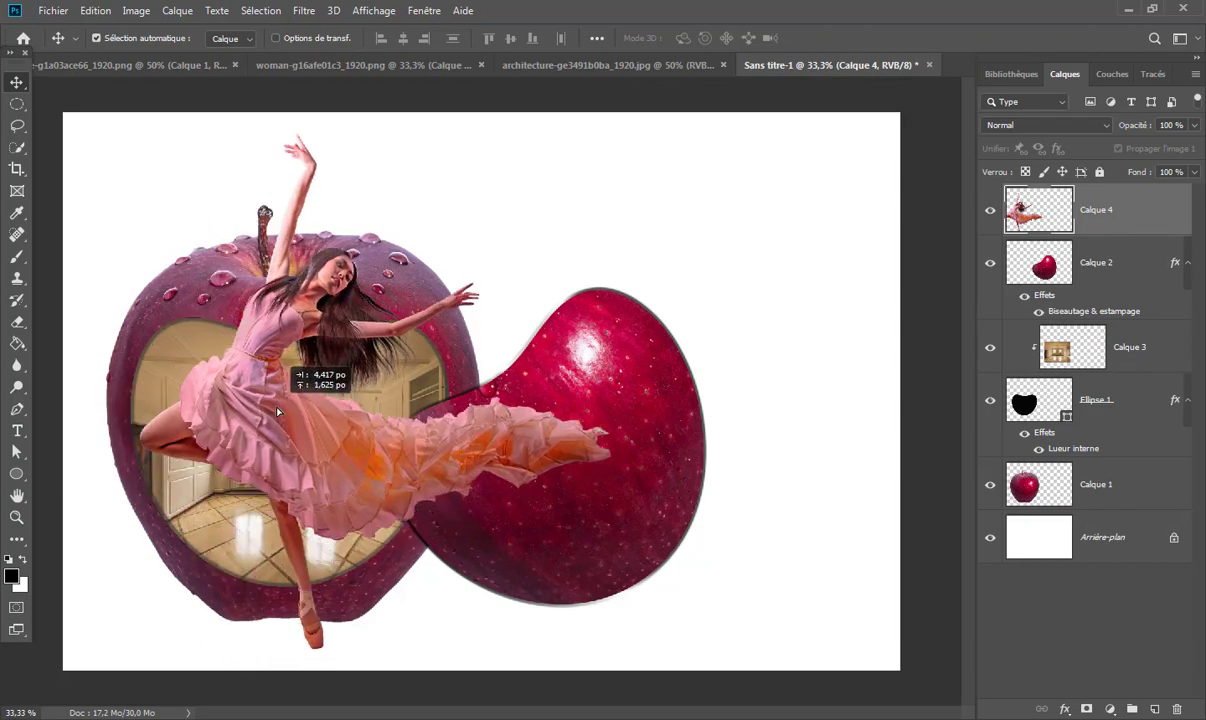
- Scale the dancer to 42.90% and place it standing in the room inside the hole
left_click(96, 11)
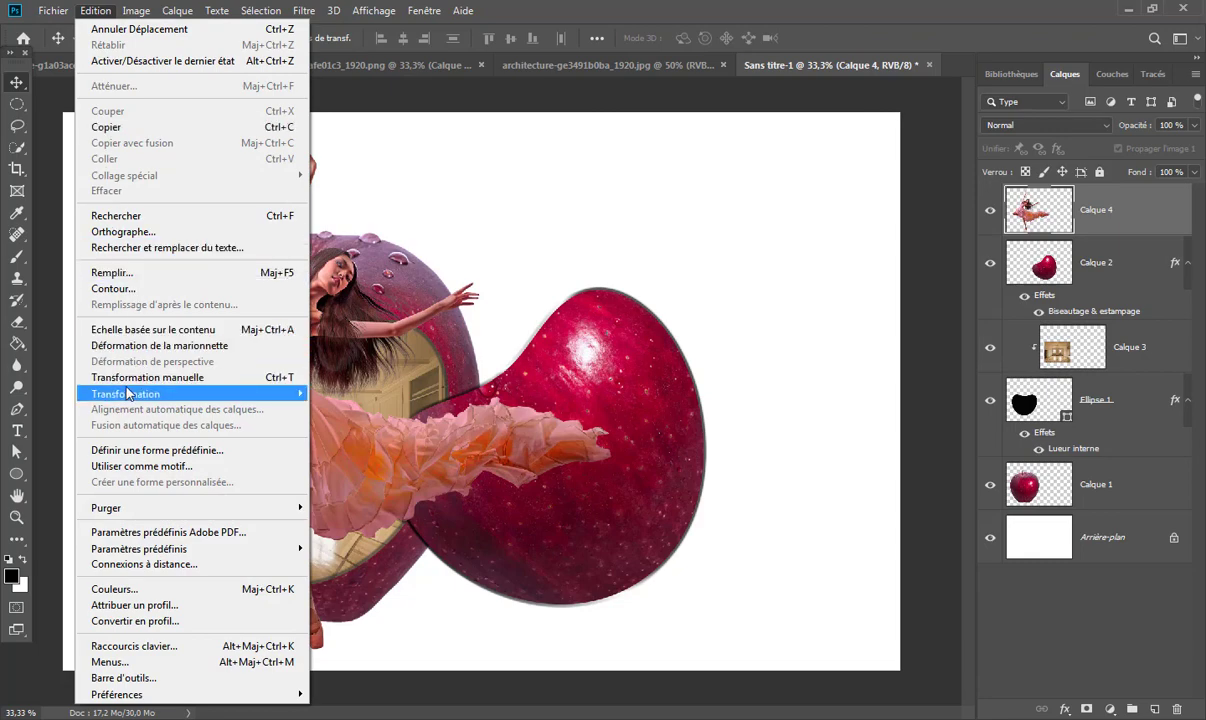
mouse_move(125, 394)
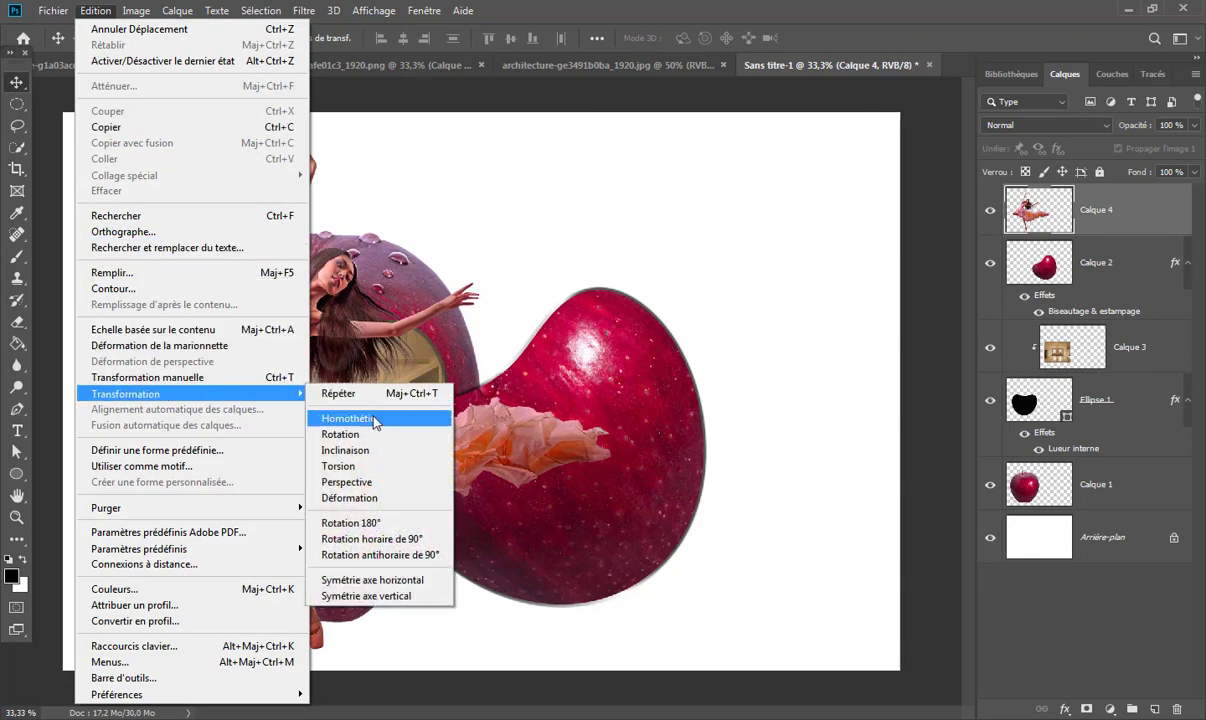
left_click(386, 421)
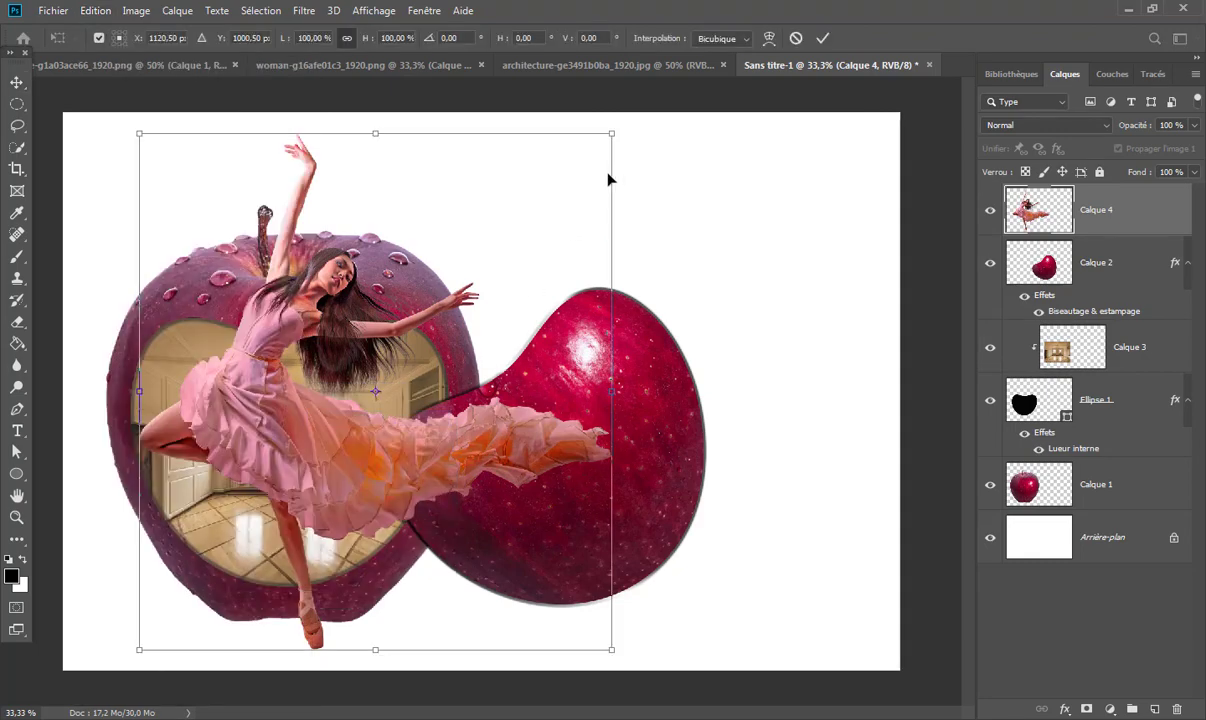
mouse_move(618, 130)
left_mouse_down()
mouse_move(418, 338)
mouse_move(380, 352)
mouse_move(390, 366)
left_mouse_up()
mouse_move(210, 505)
left_mouse_down()
mouse_move(265, 468)
mouse_move(273, 432)
left_mouse_up()
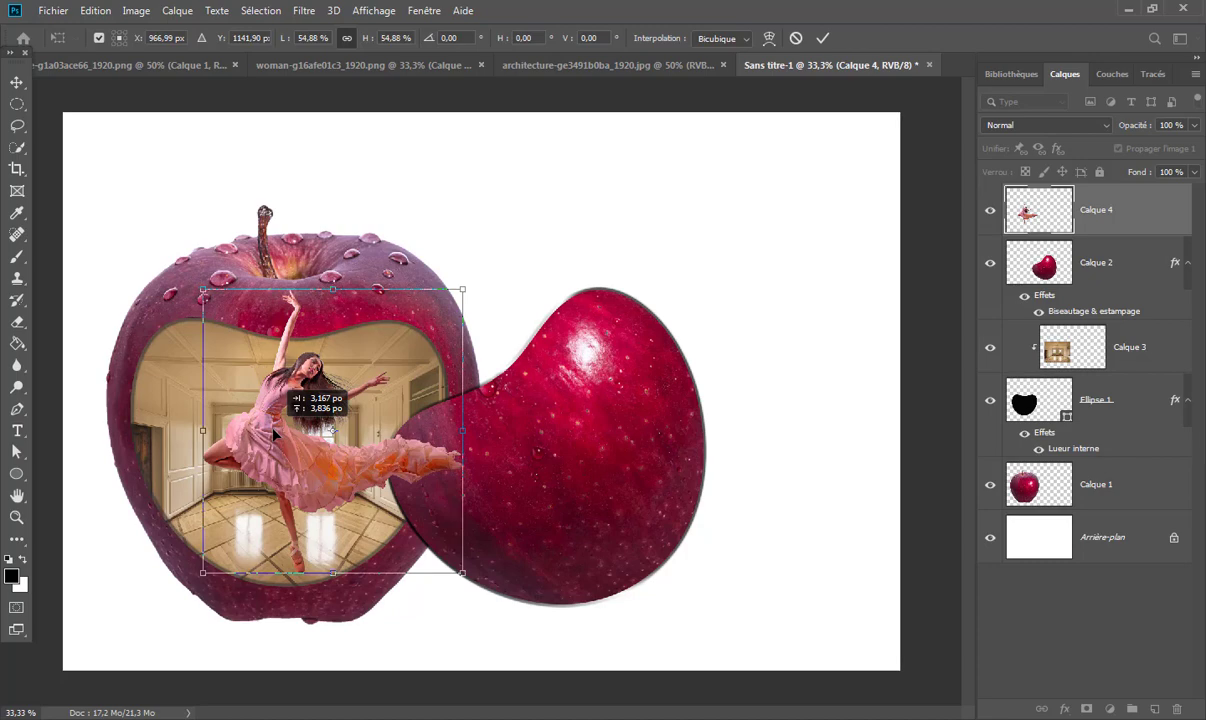
left_click_drag(202, 286, 260, 351)
left_click_drag(335, 458, 295, 455)
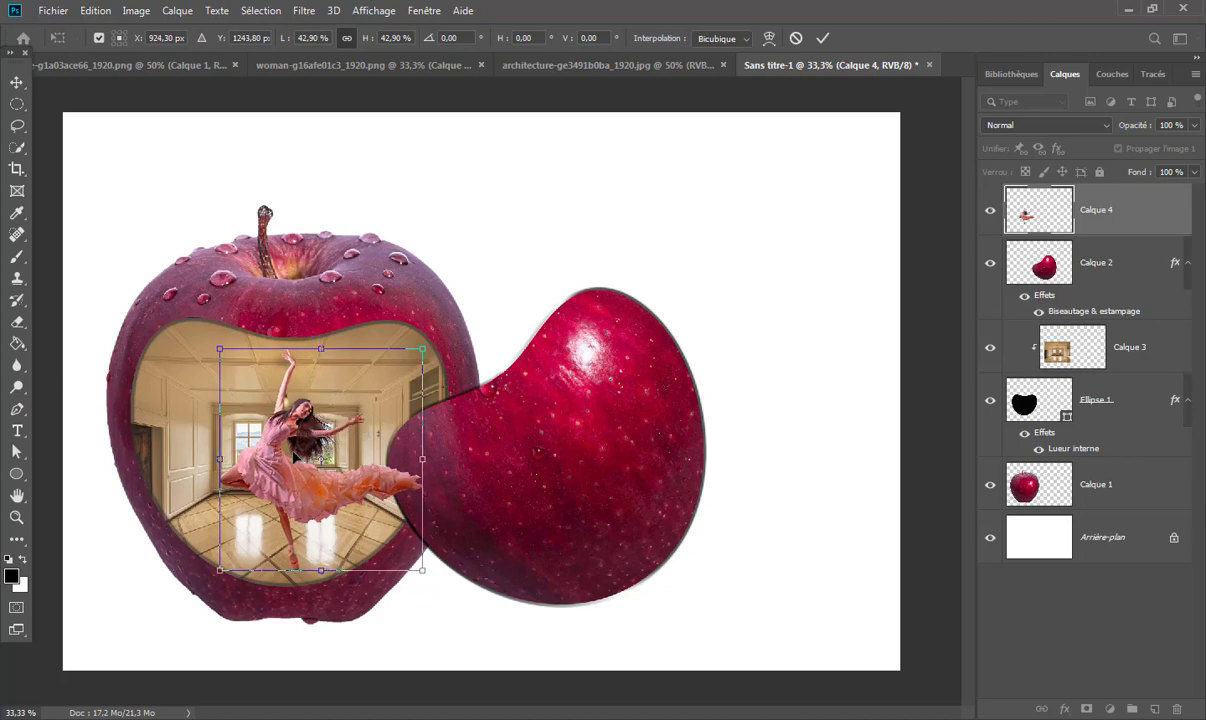
left_click(824, 40)
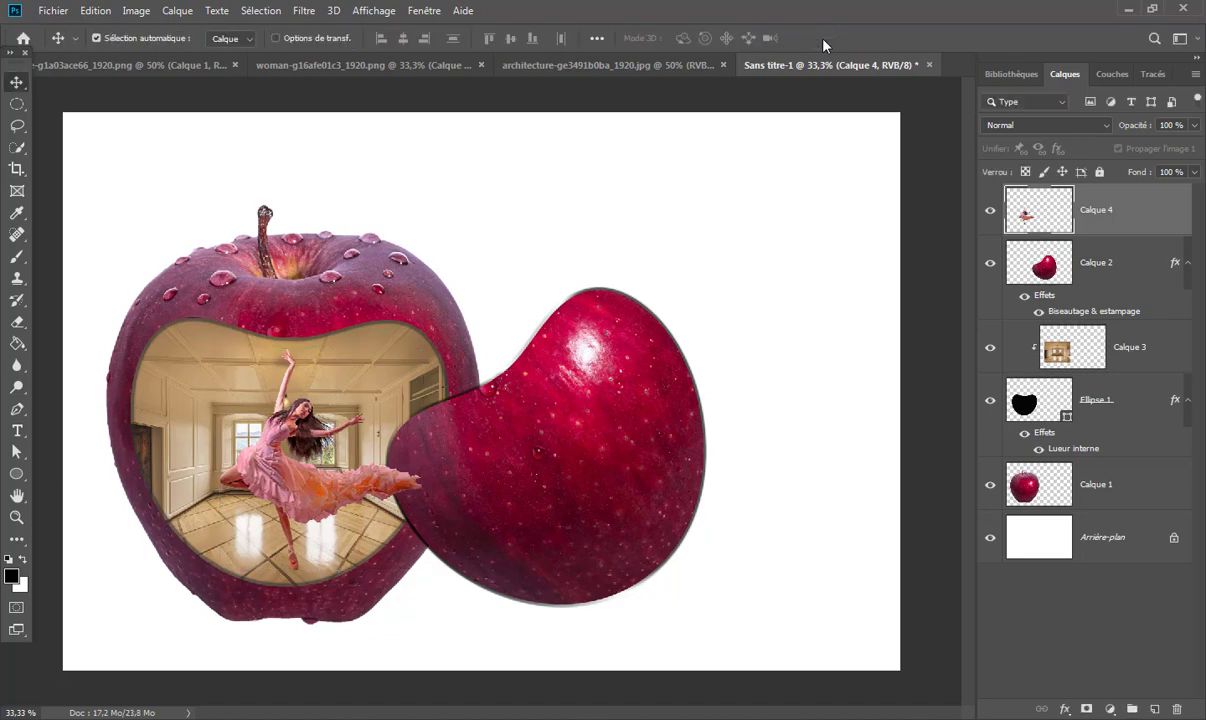
- Add a Courbes adjustment clipped to Calque 4 with an S-shaped curve boosting the dancer's contrast
left_click(1109, 710)
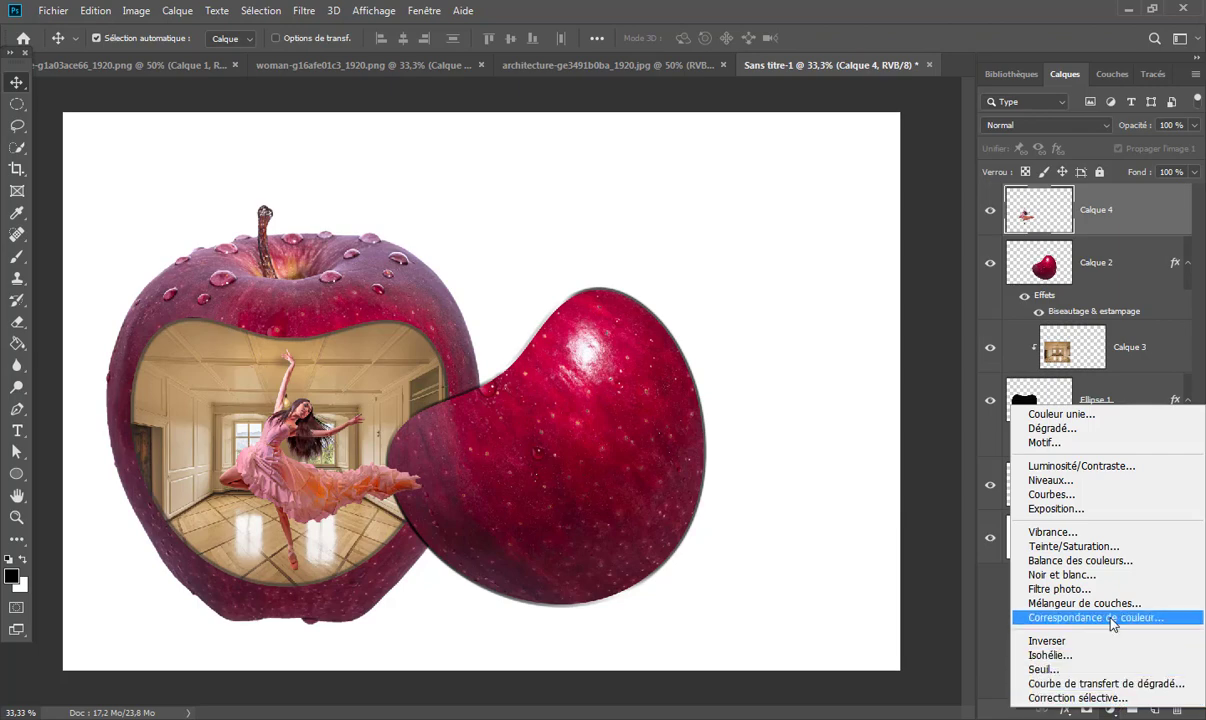
left_click(1089, 499)
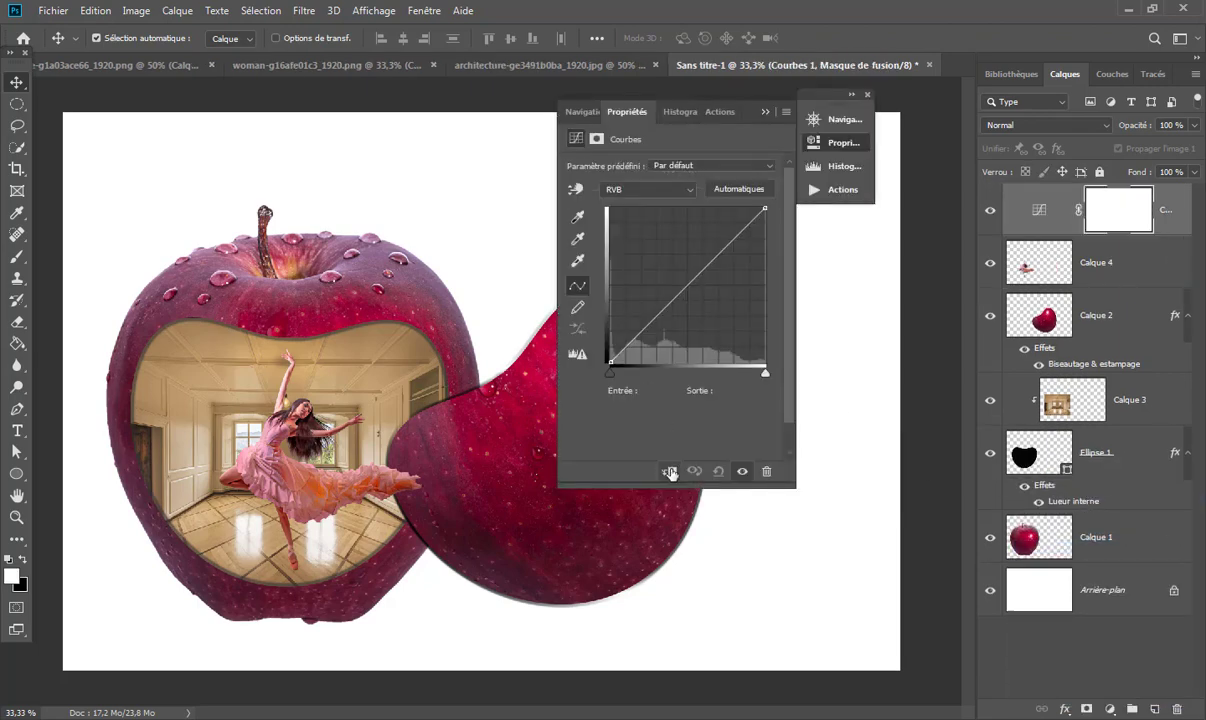
left_click(670, 473)
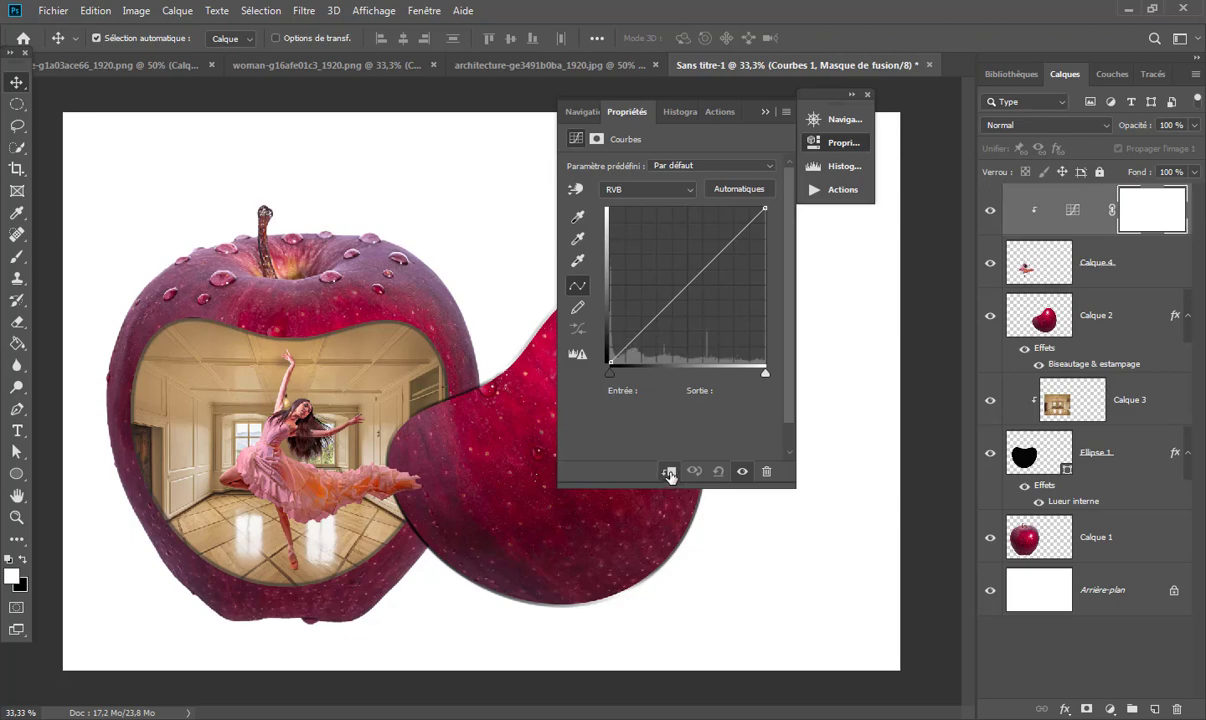
left_click_drag(686, 289, 685, 291)
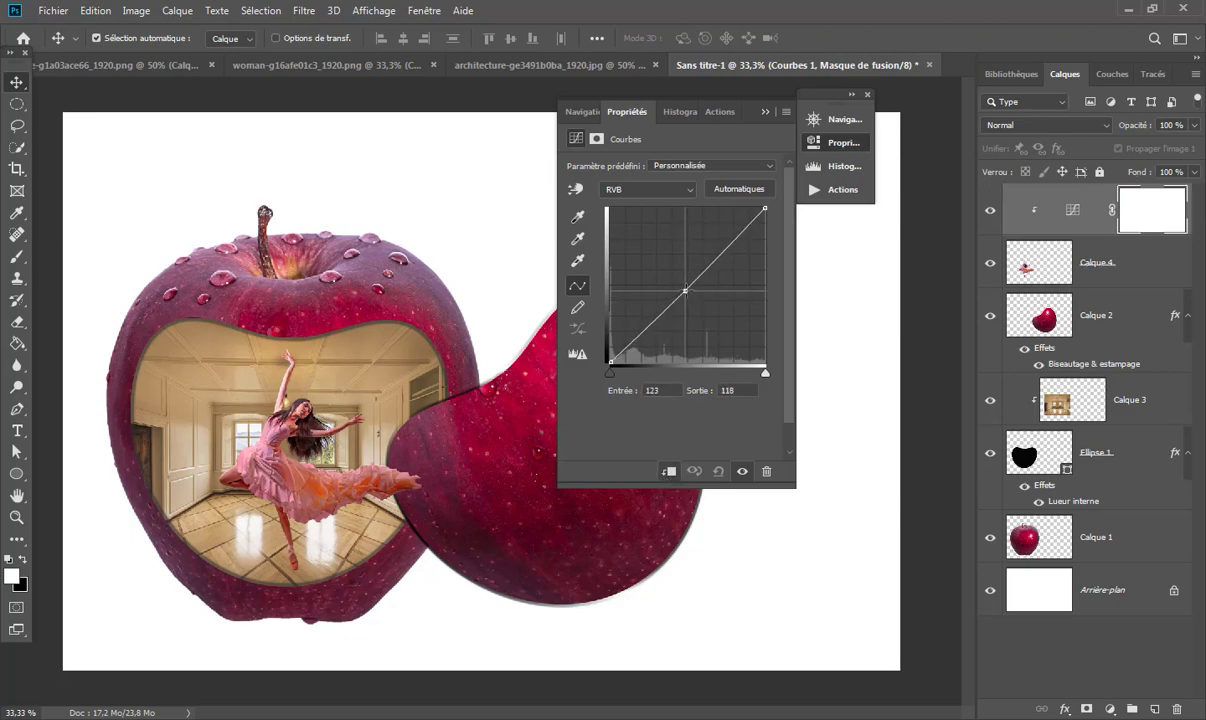
left_click_drag(722, 249, 719, 247)
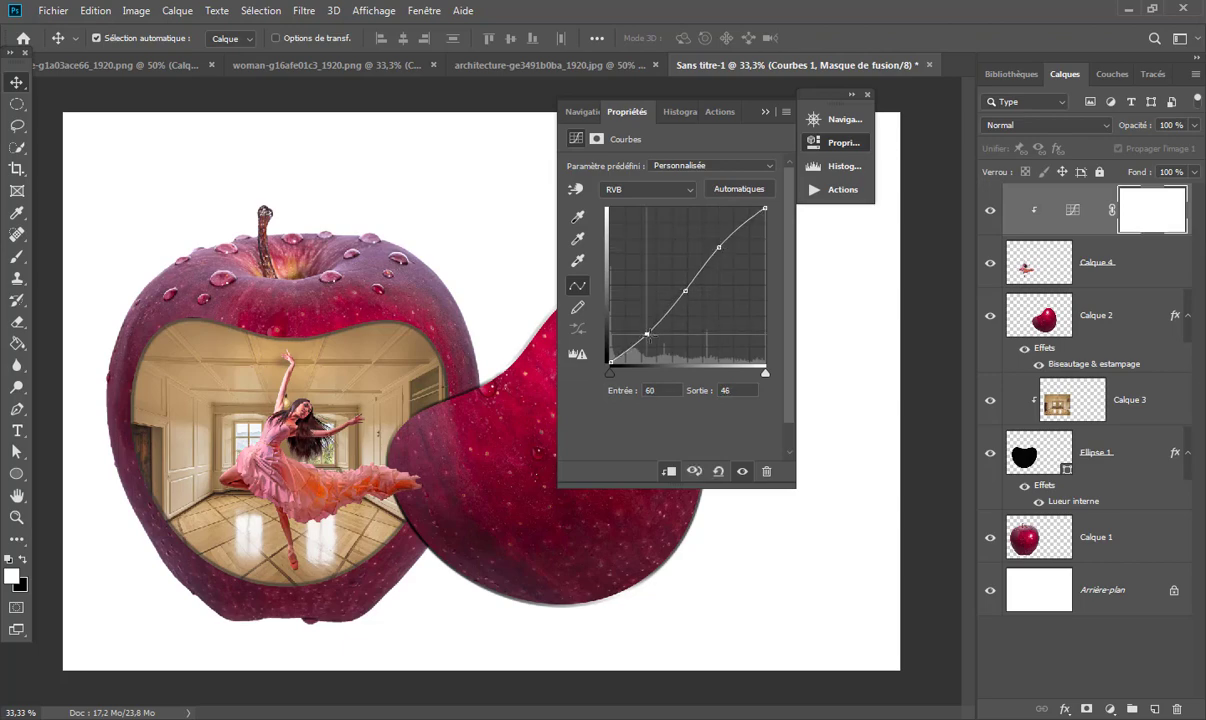
left_click_drag(648, 333, 652, 336)
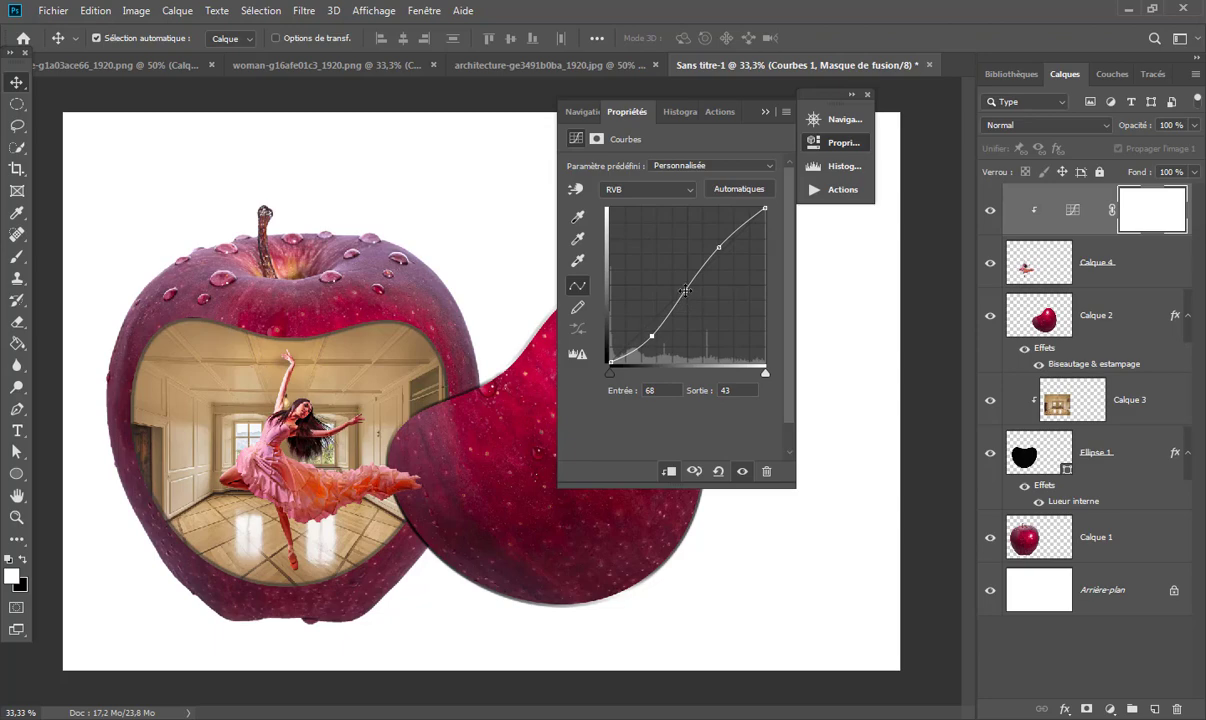
left_click_drag(684, 291, 679, 288)
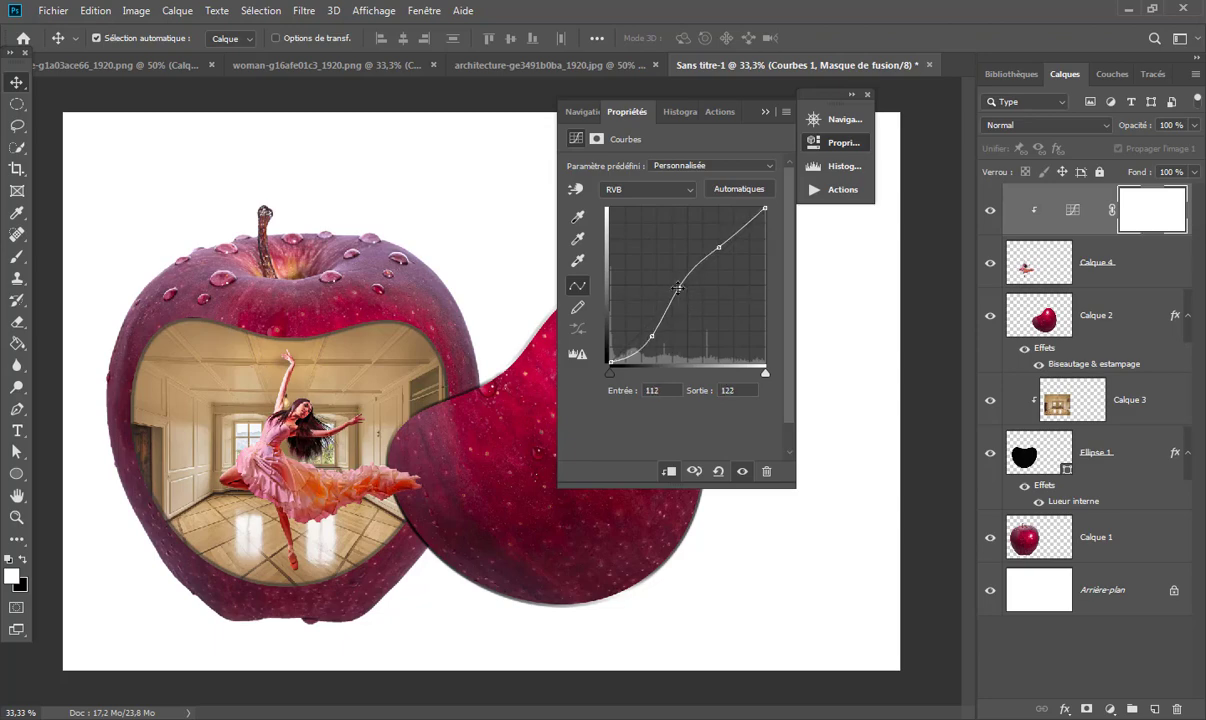
left_click(765, 112)
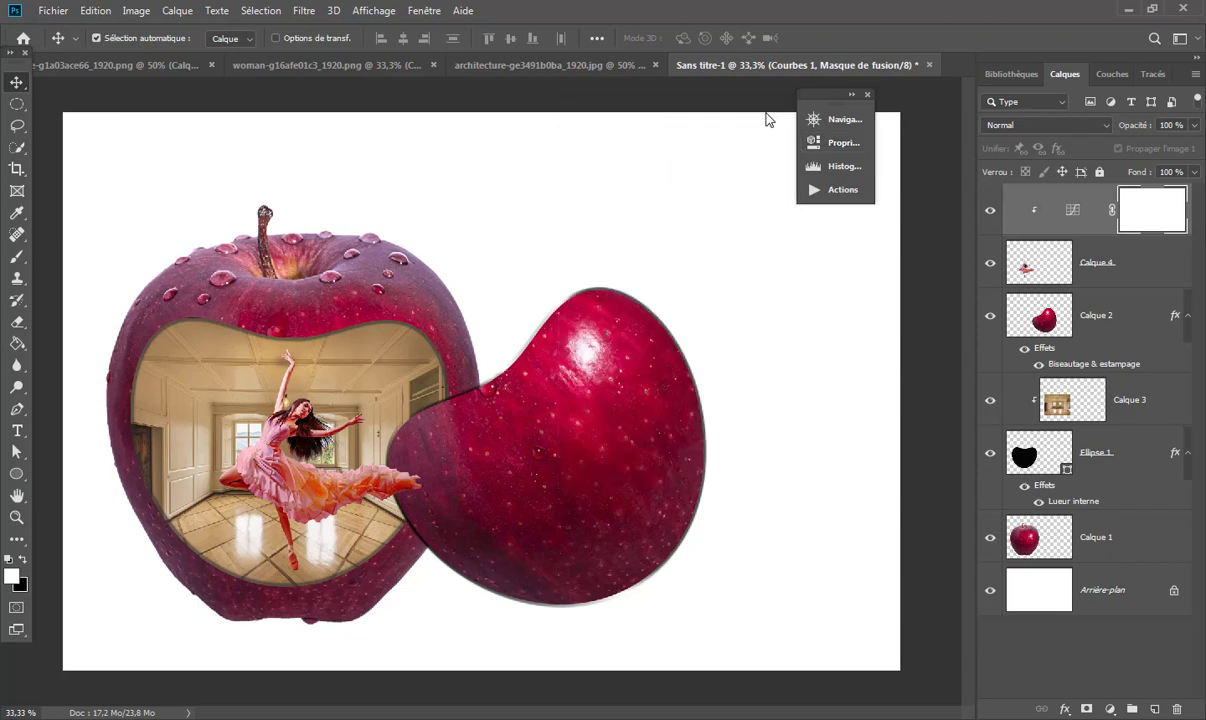
- Nudge the dancer on Calque 4 slightly right inside the room, then select Calque 1
mouse_move(282, 458)
left_mouse_down()
mouse_move(323, 457)
mouse_move(240, 462)
left_mouse_up()
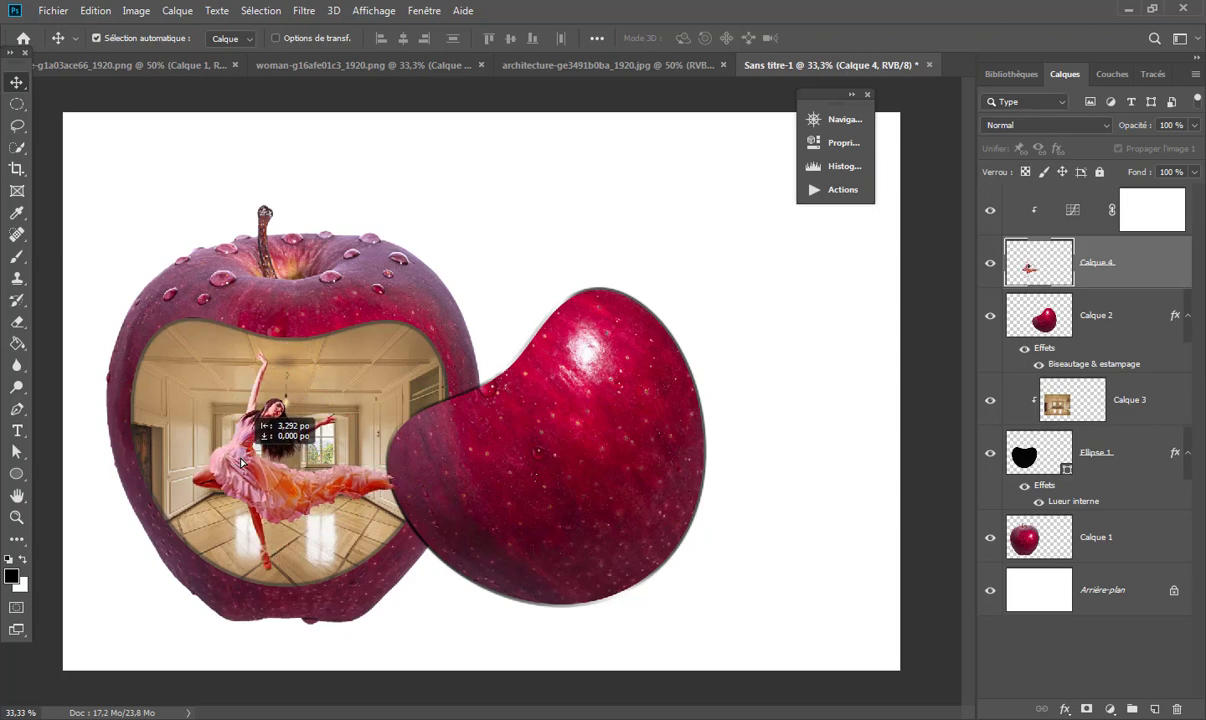
mouse_move(252, 459)
left_mouse_down()
mouse_move(268, 459)
mouse_move(256, 472)
left_mouse_up()
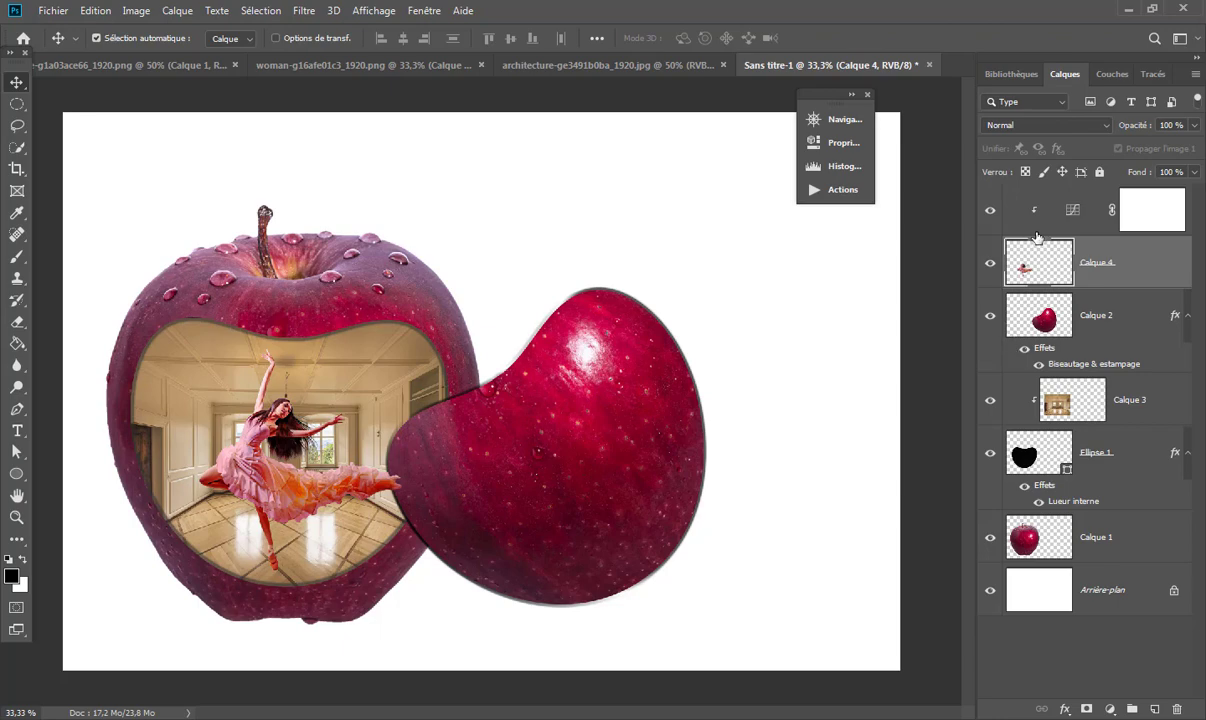
left_click(1047, 544)
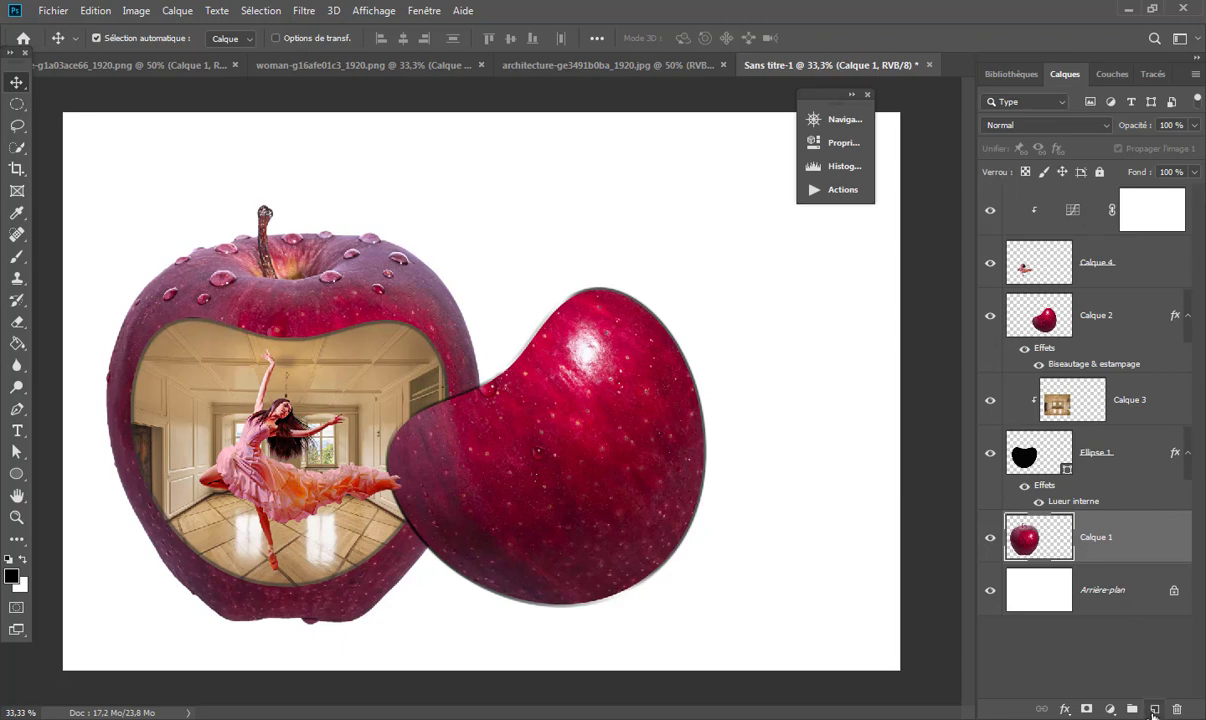
- Draw a wide flat black ellipse under the apple's base
left_click(1154, 709)
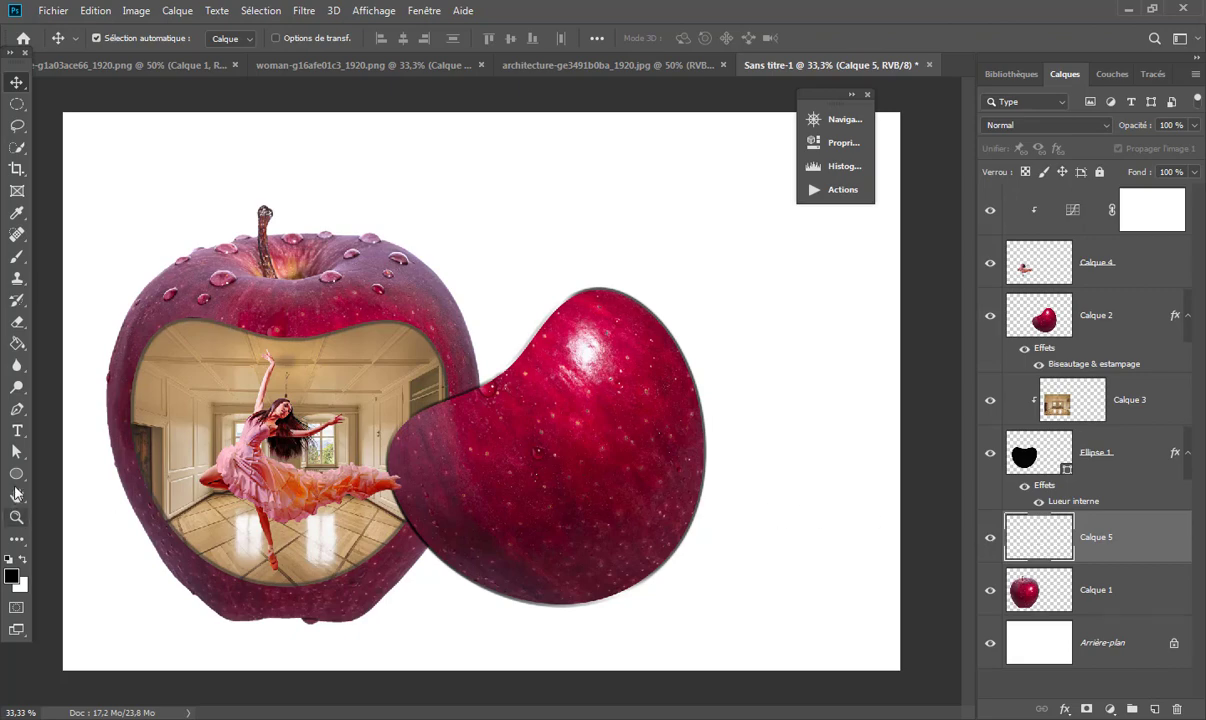
left_click(22, 475)
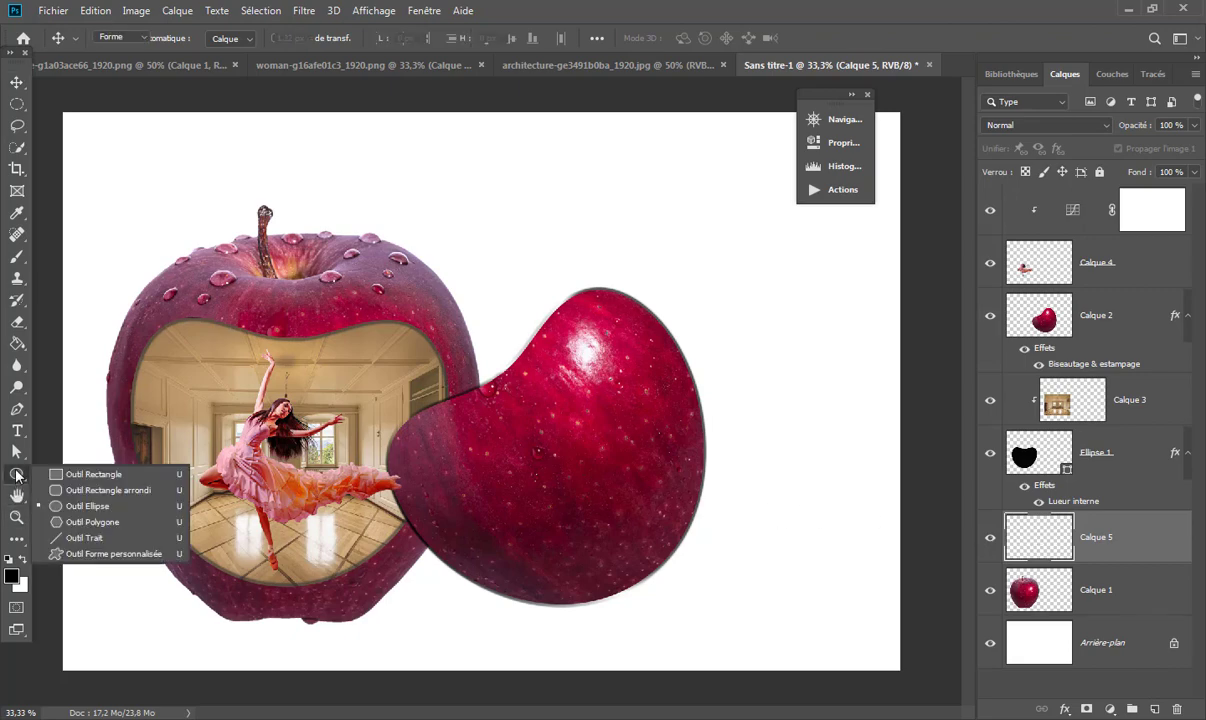
left_click(95, 507)
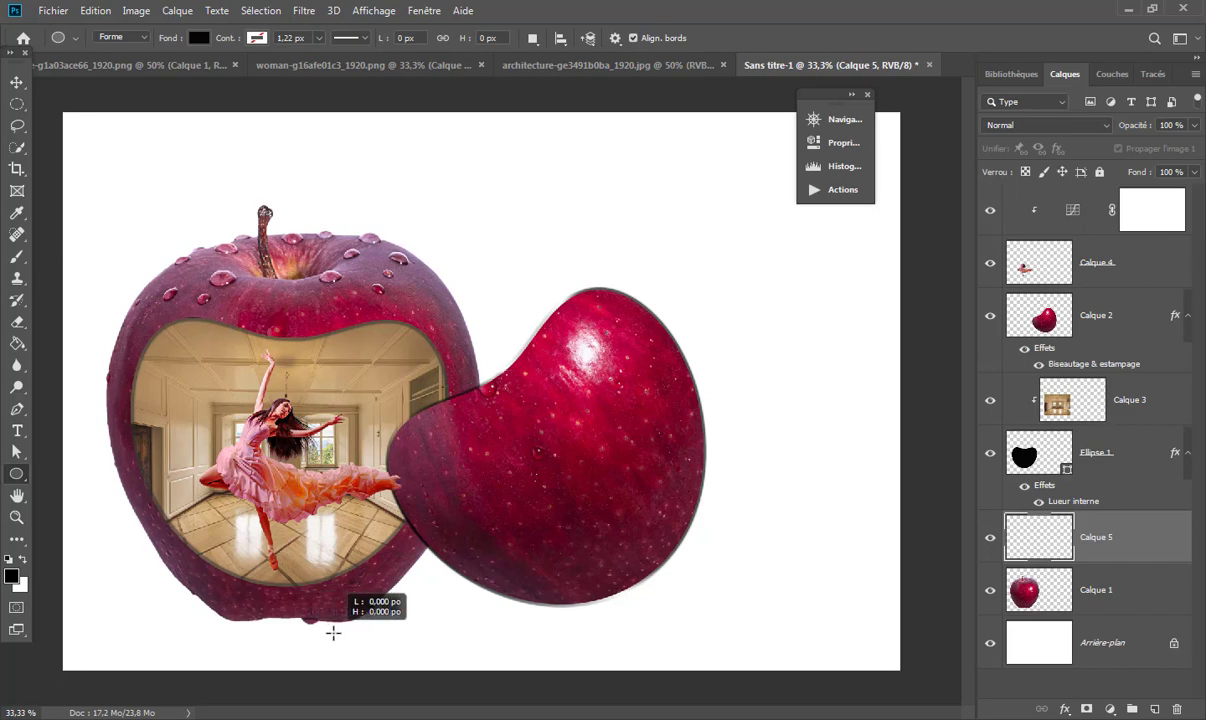
mouse_move(333, 632)
left_mouse_down()
mouse_move(742, 646)
mouse_move(466, 656)
mouse_move(487, 644)
left_mouse_up()
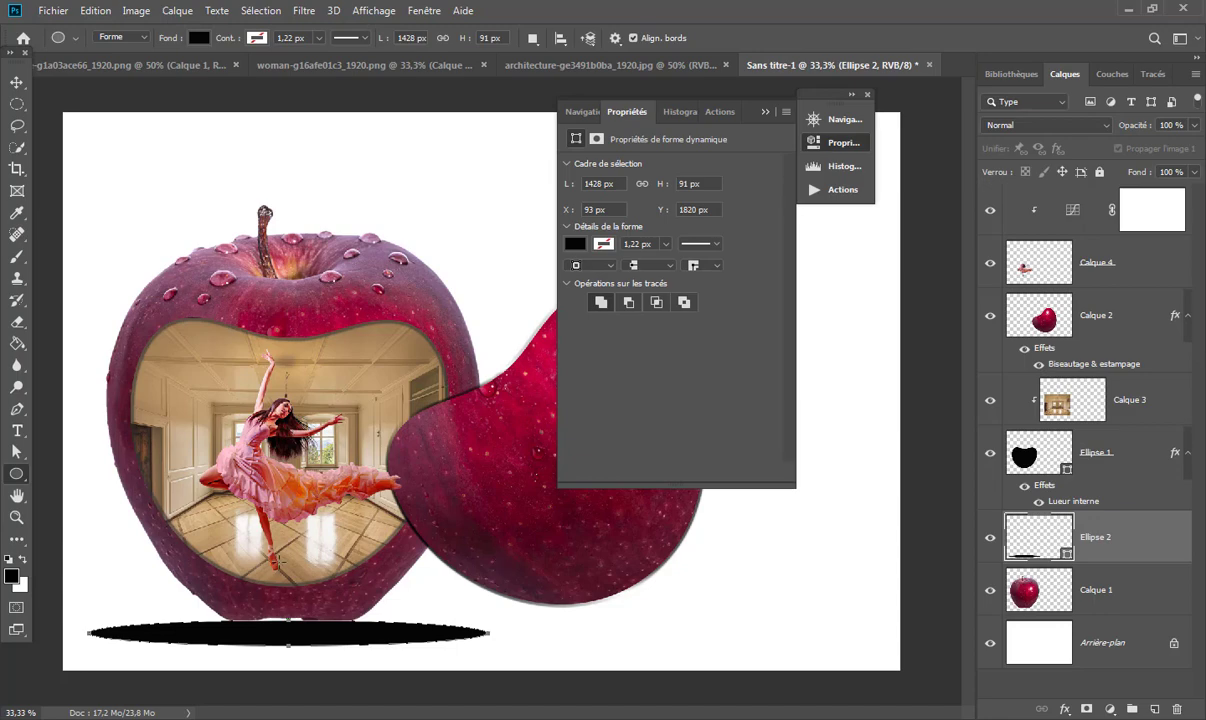
left_click(764, 113)
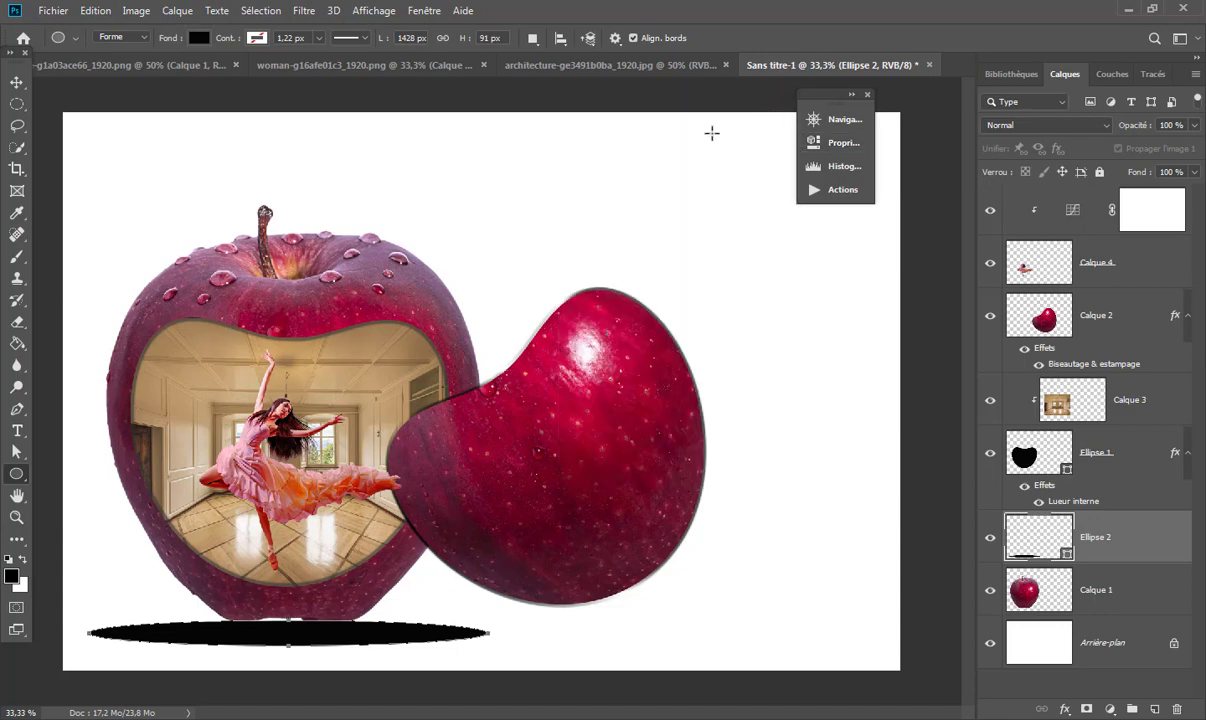
- Stretch the ellipse taller and move Ellipse 2 below Calque 1 as a shadow
left_click(86, 12)
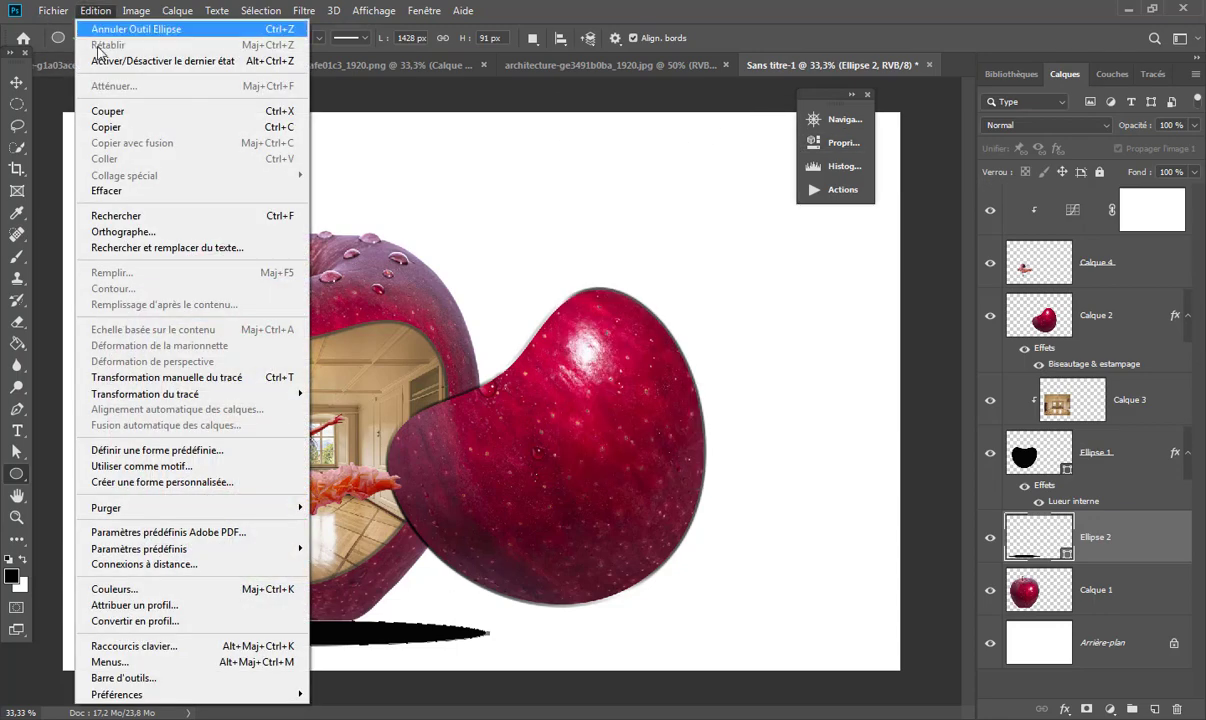
mouse_move(145, 394)
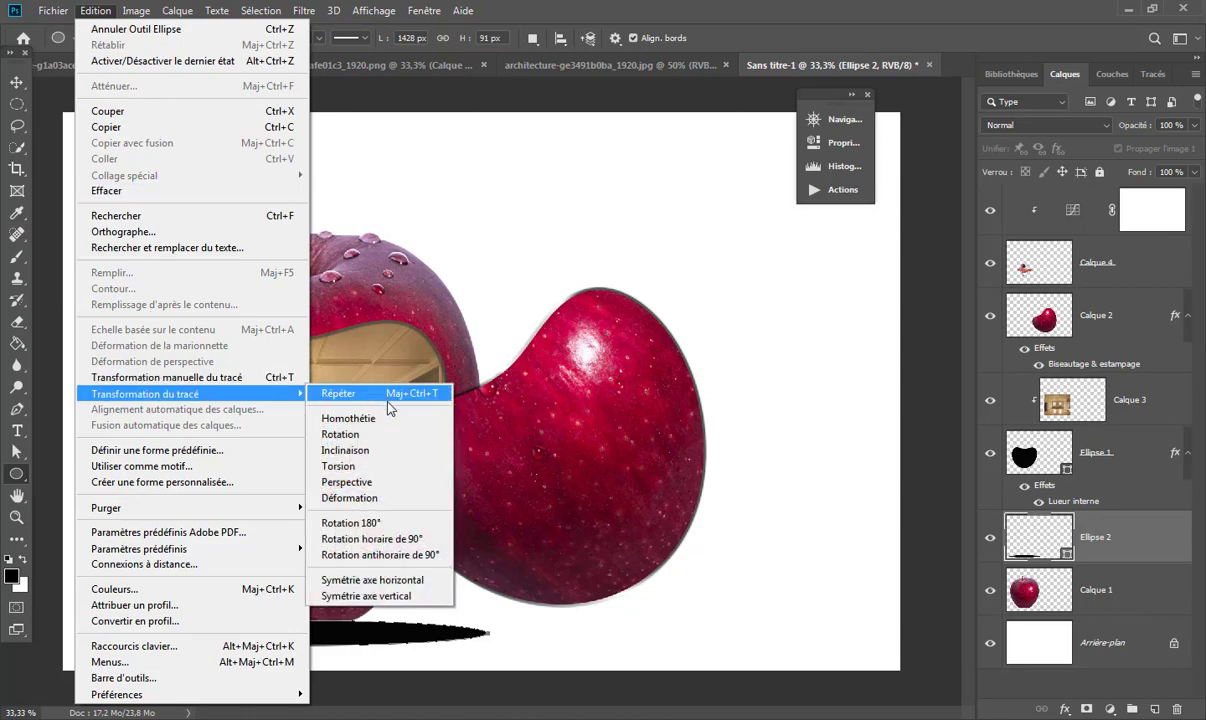
left_click(378, 419)
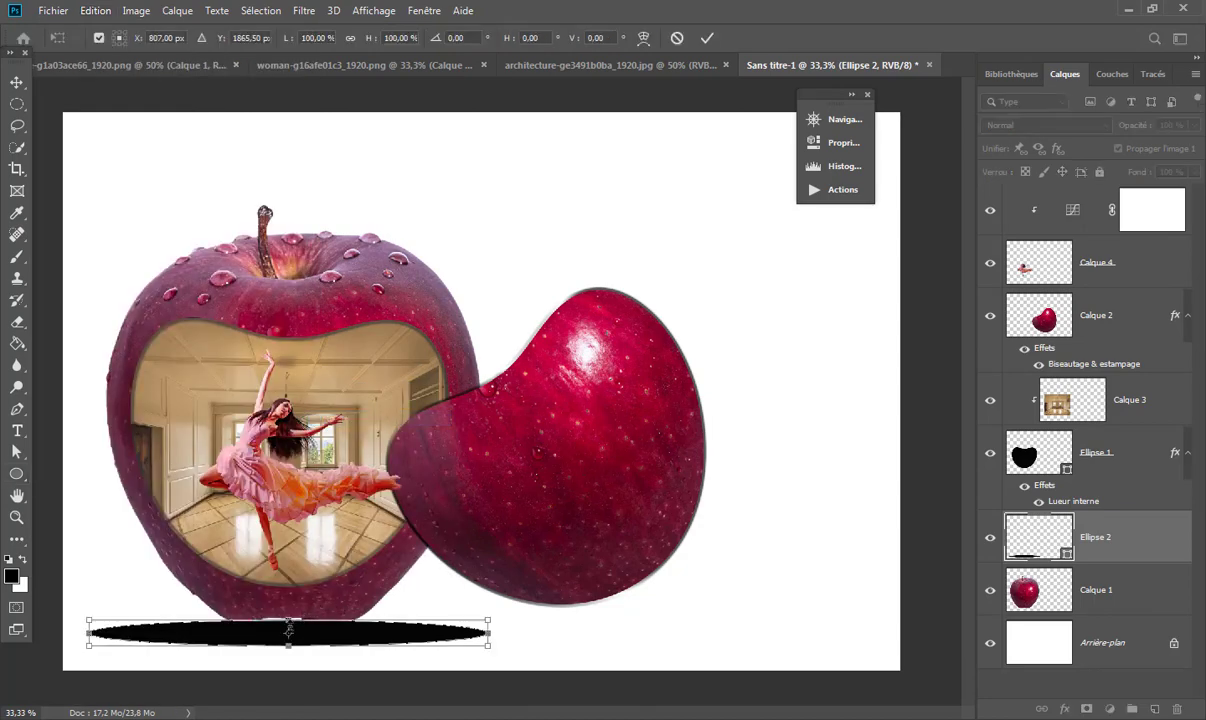
mouse_move(288, 621)
left_mouse_down()
mouse_move(288, 606)
mouse_move(288, 652)
left_mouse_up()
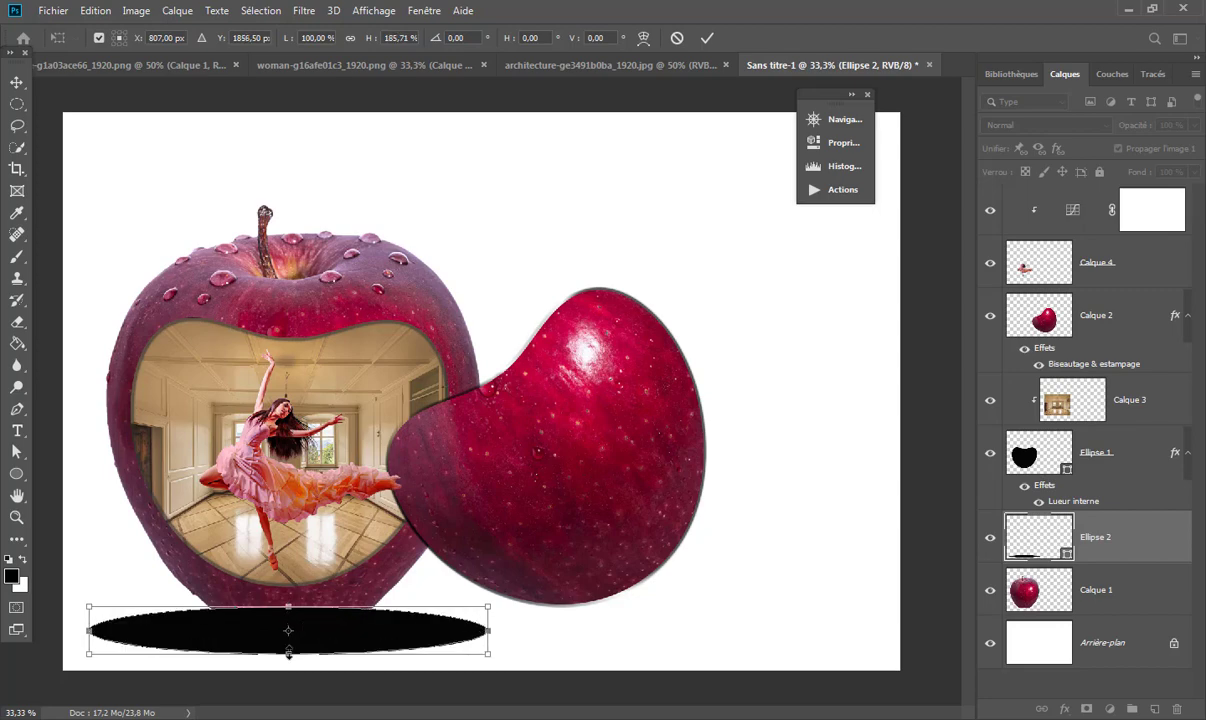
left_click(706, 38)
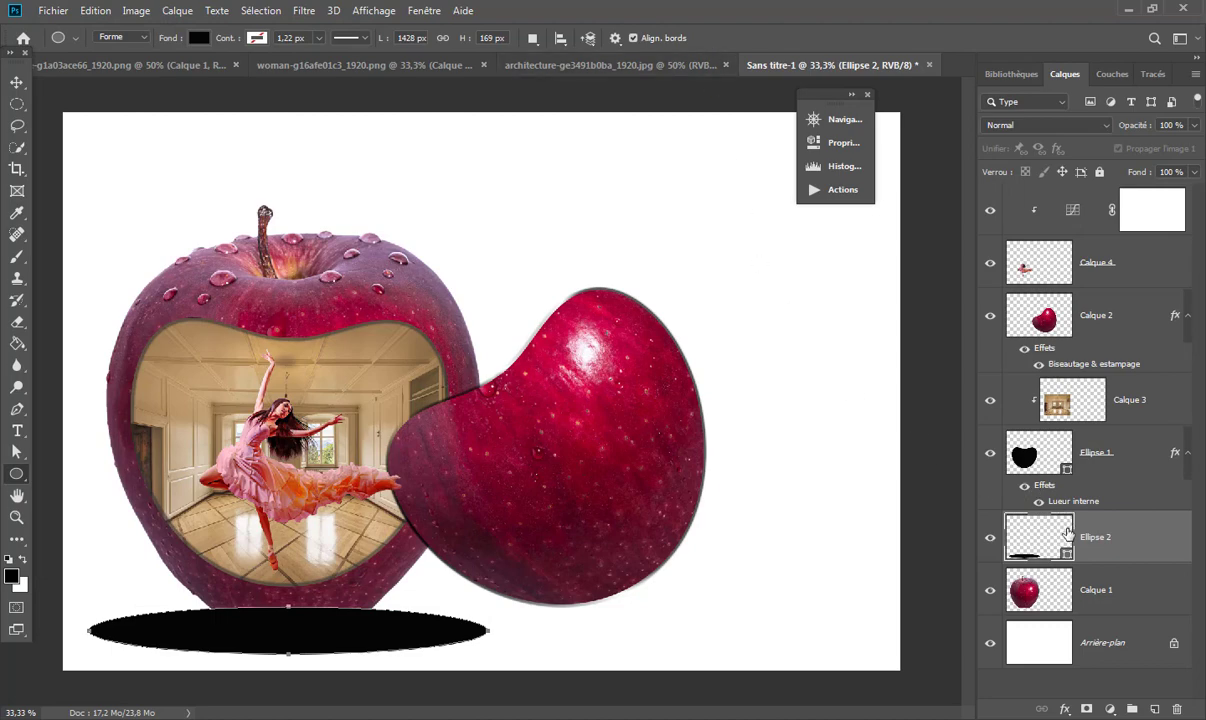
left_click_drag(1033, 535, 1033, 612)
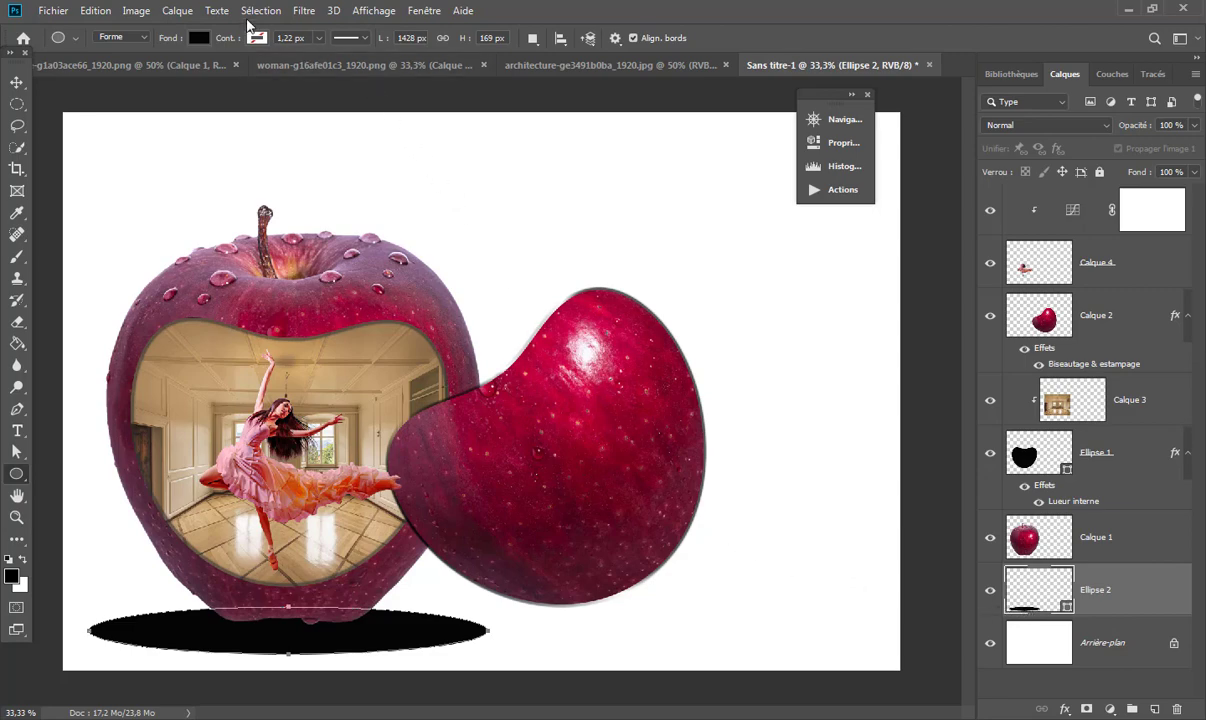
- Apply a 69.7 px Gaussian blur to the shadow as a smart object and duplicate it as Ellipse 2 copie
left_click(292, 10)
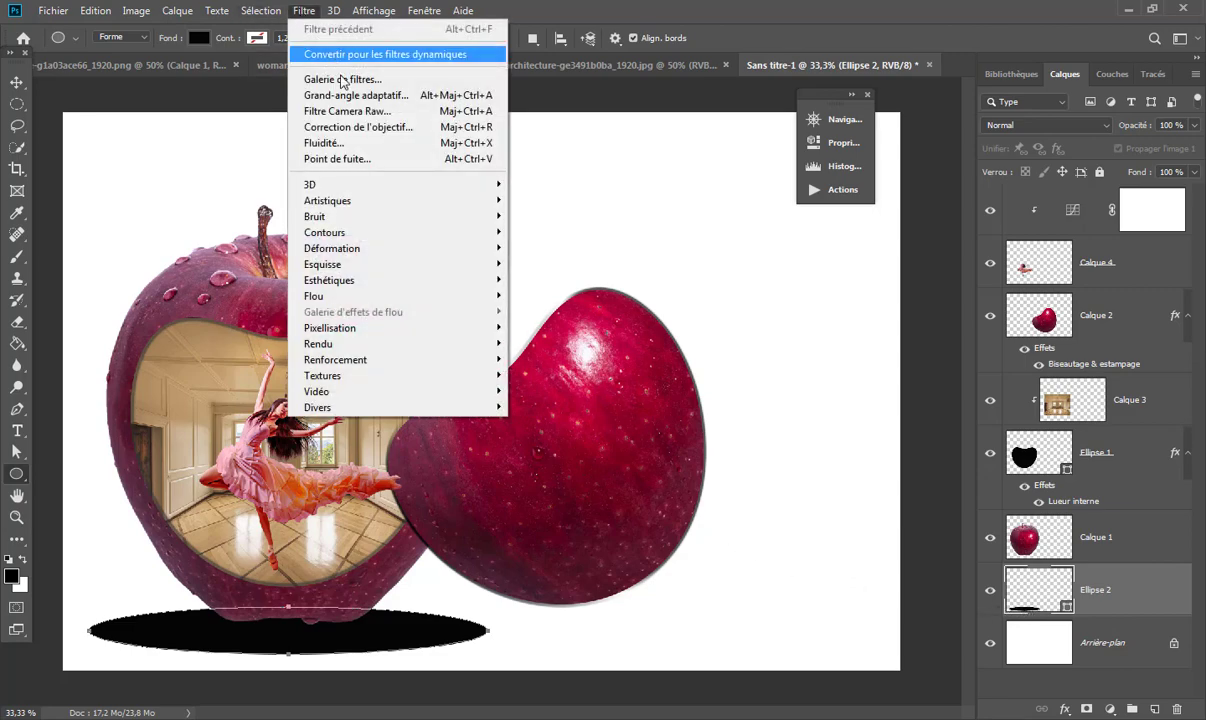
mouse_move(314, 296)
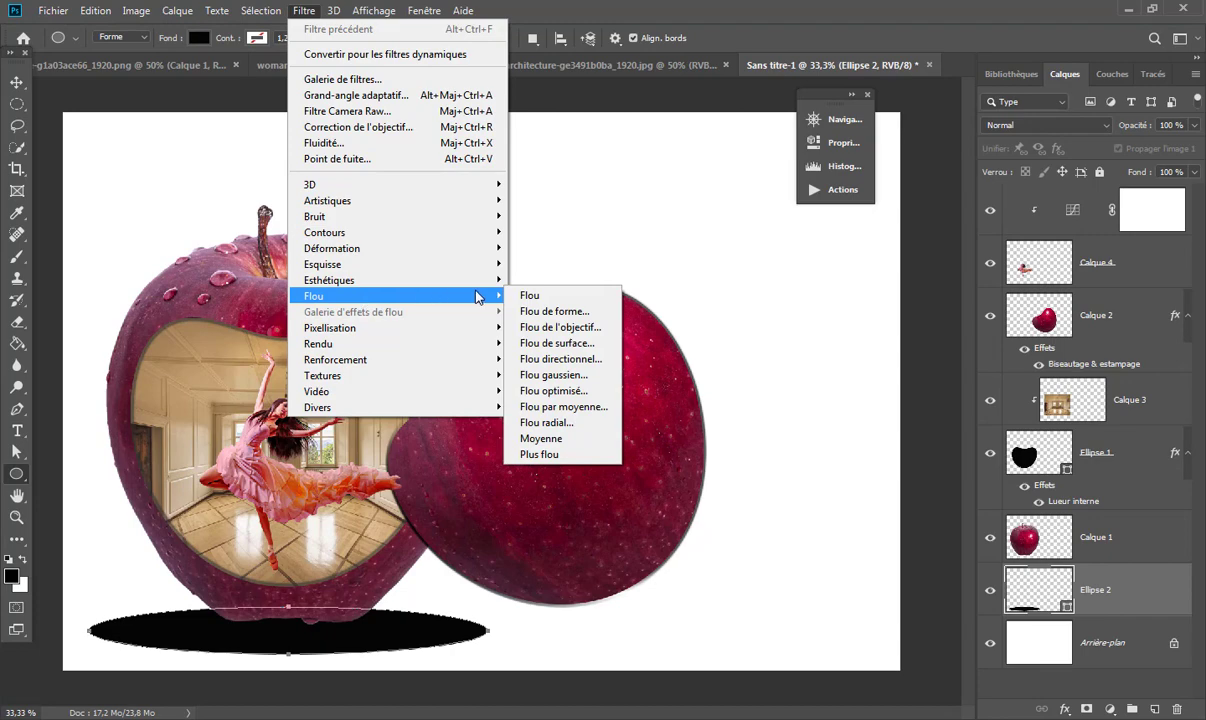
left_click(582, 377)
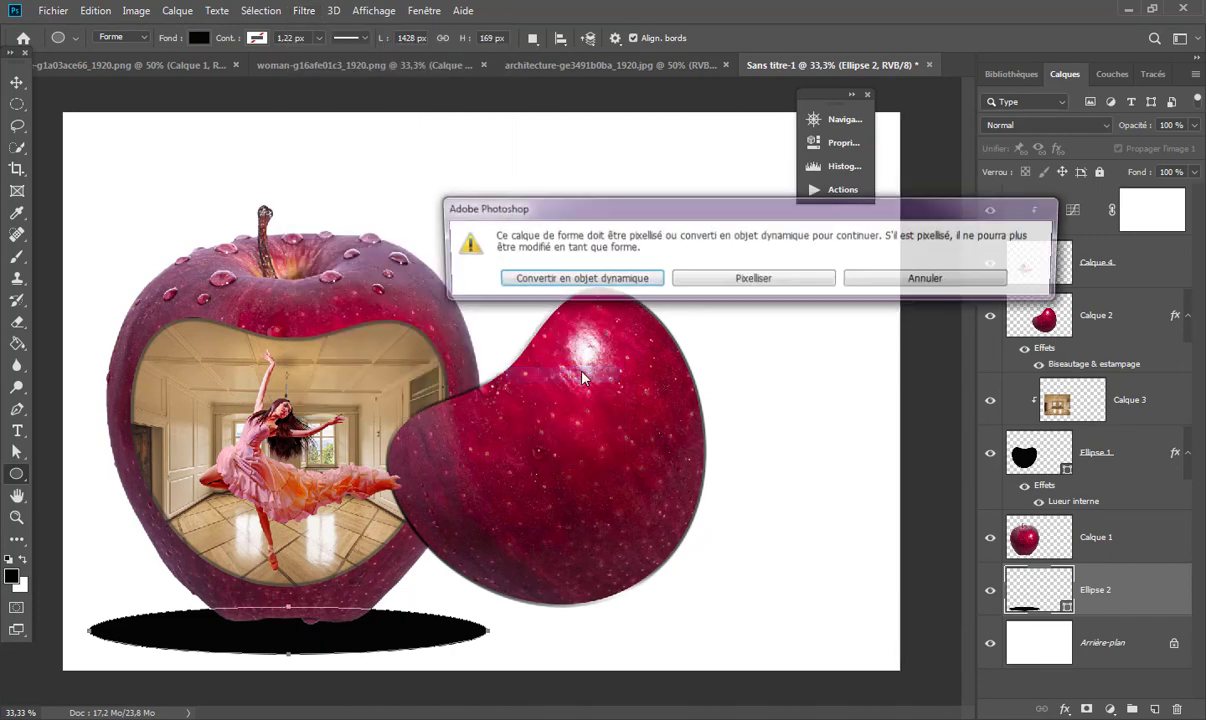
left_click(628, 284)
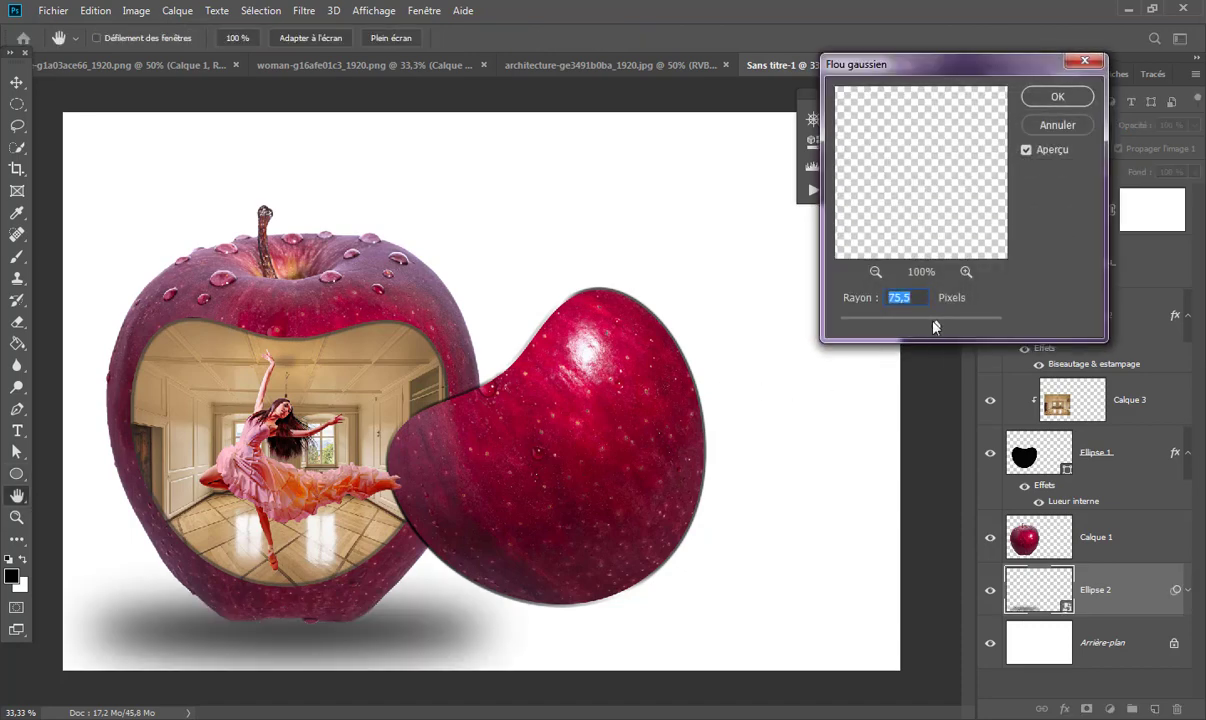
mouse_move(935, 326)
left_mouse_down()
mouse_move(877, 323)
mouse_move(938, 327)
left_mouse_up()
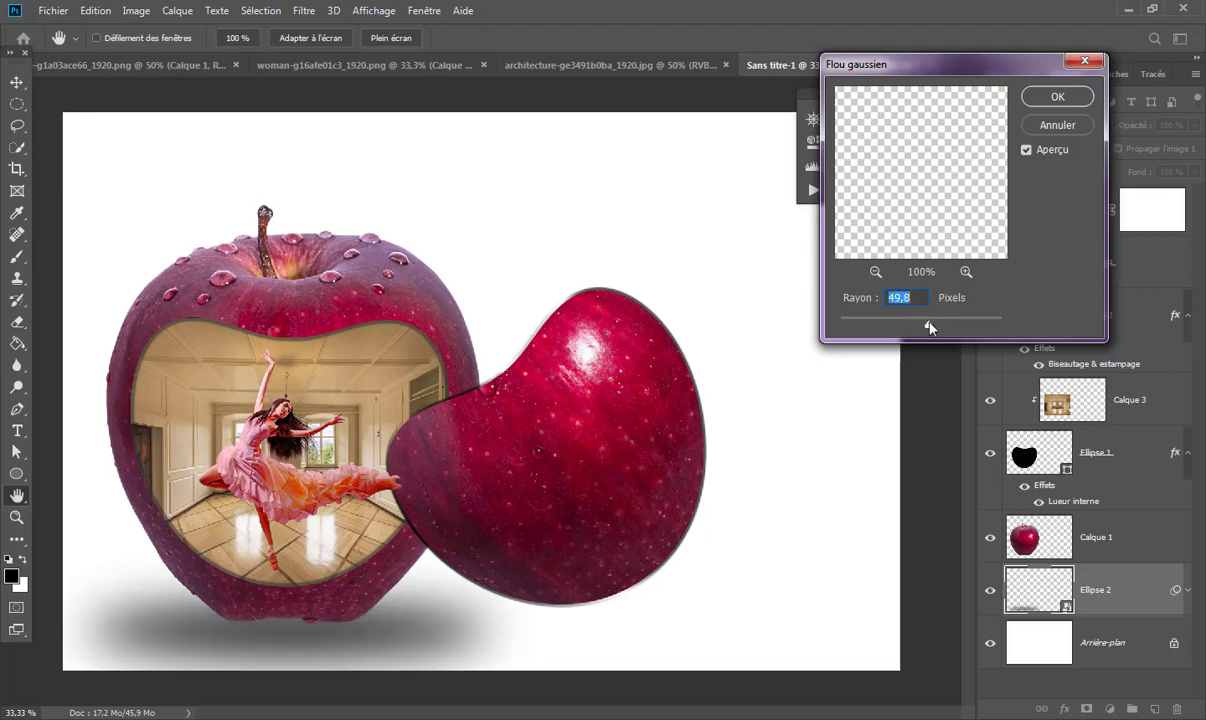
left_click_drag(929, 327, 935, 327)
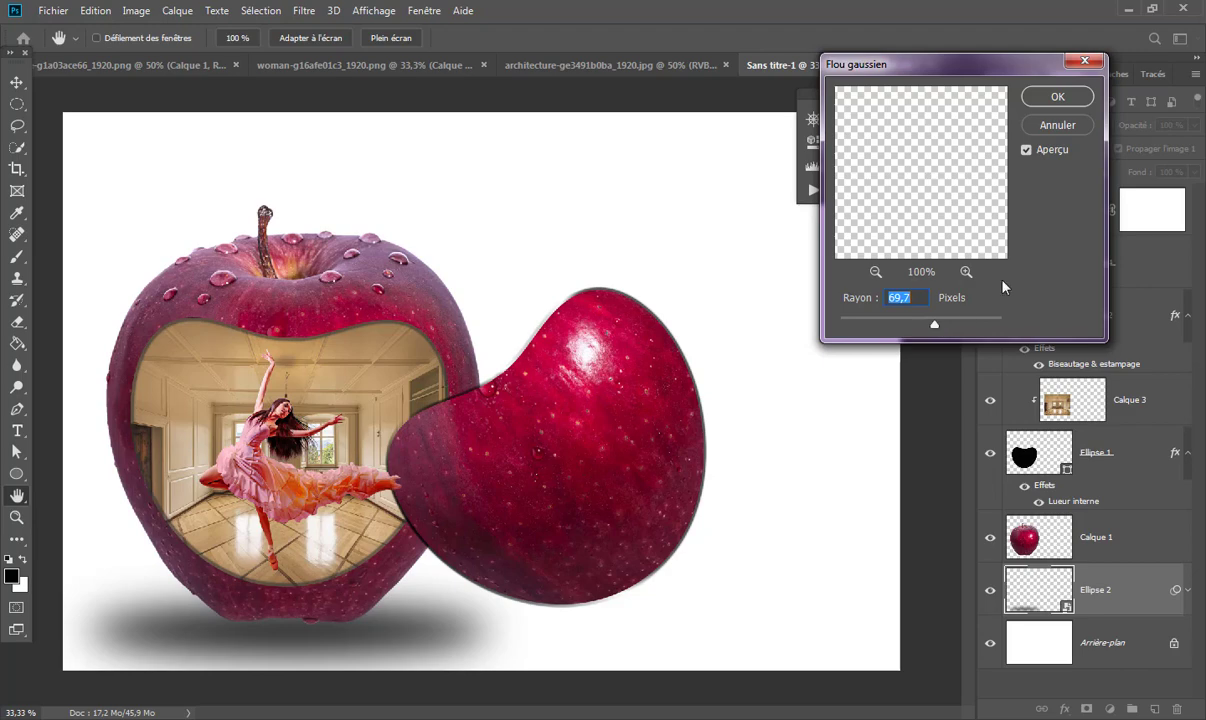
left_click(1060, 93)
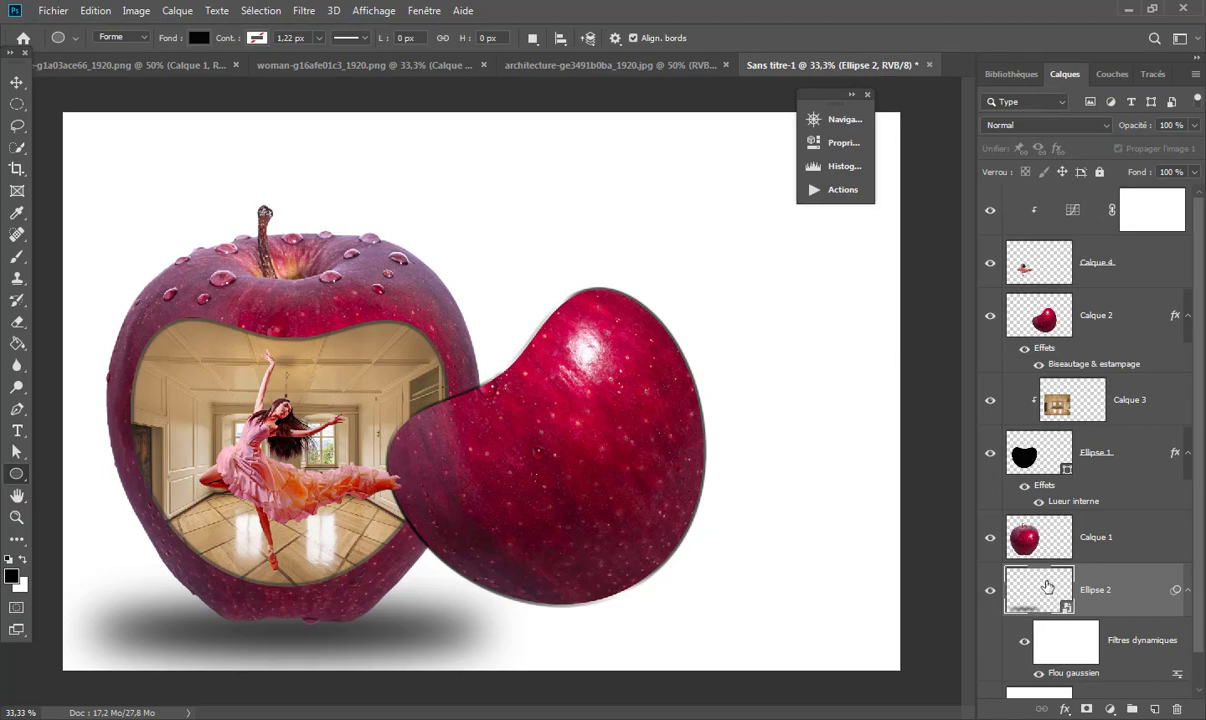
left_click_drag(1047, 587, 1155, 708)
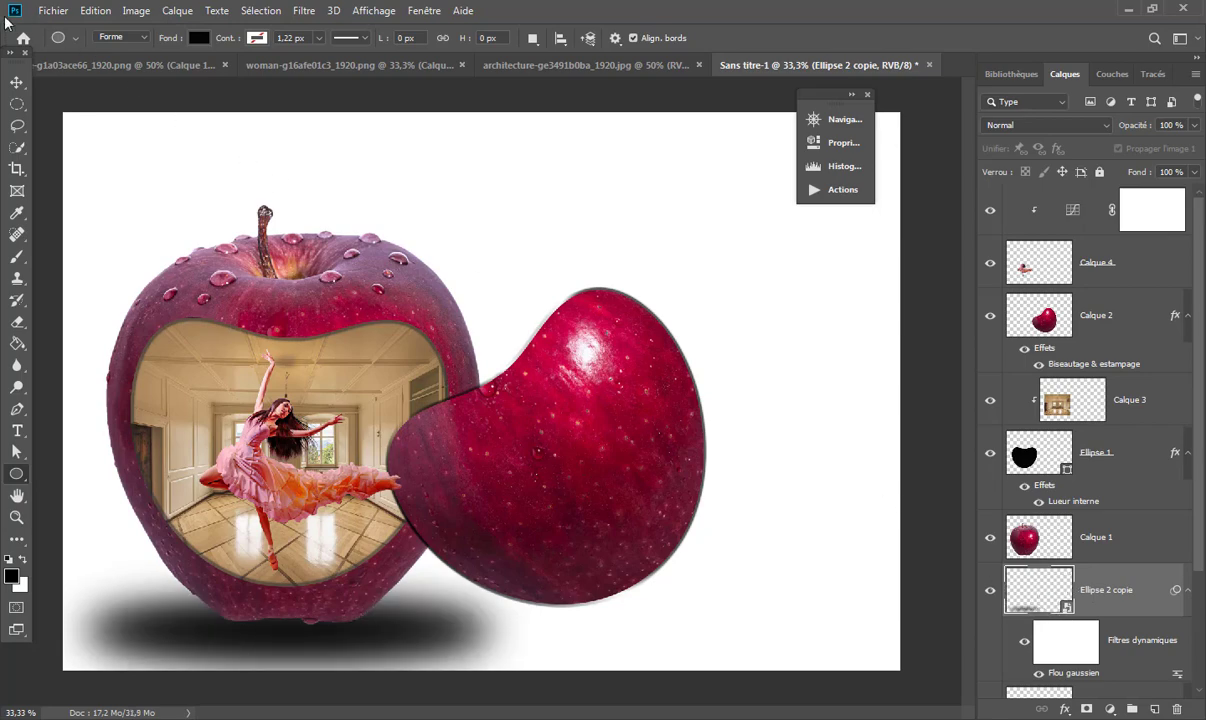
- Rotate Ellipse 2 copie about −27° and position it beneath the cut apple piece
left_click(16, 82)
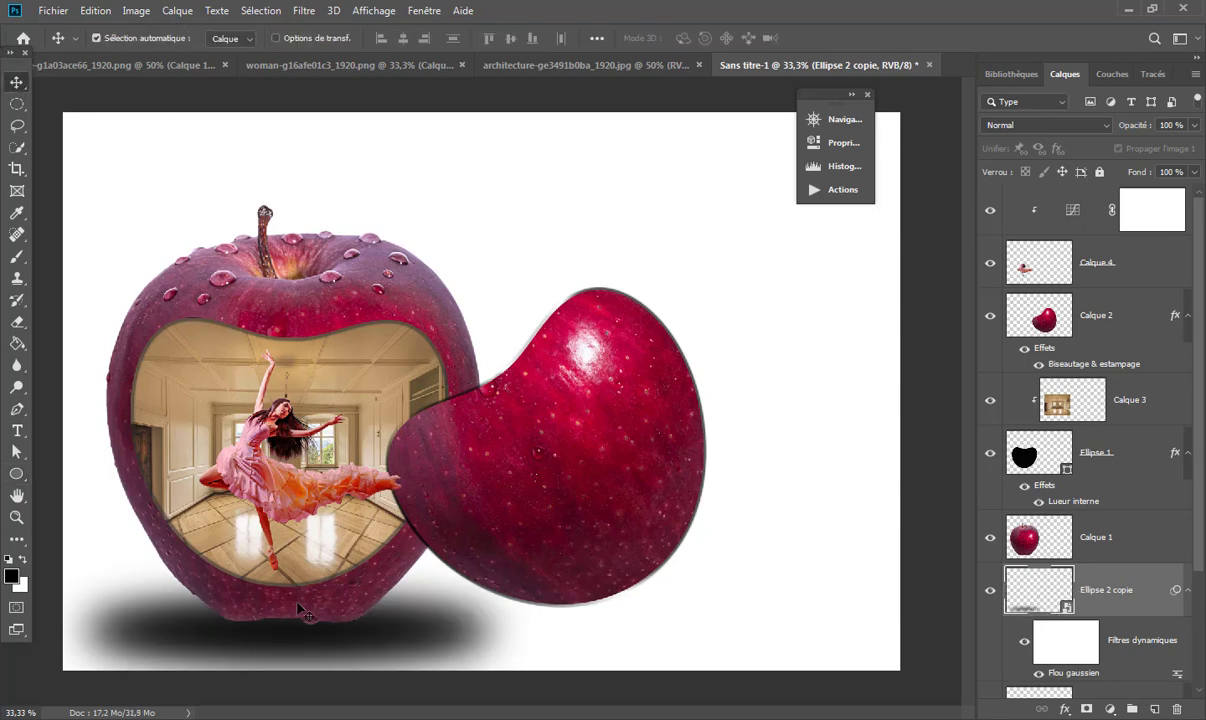
left_click_drag(305, 645, 612, 638)
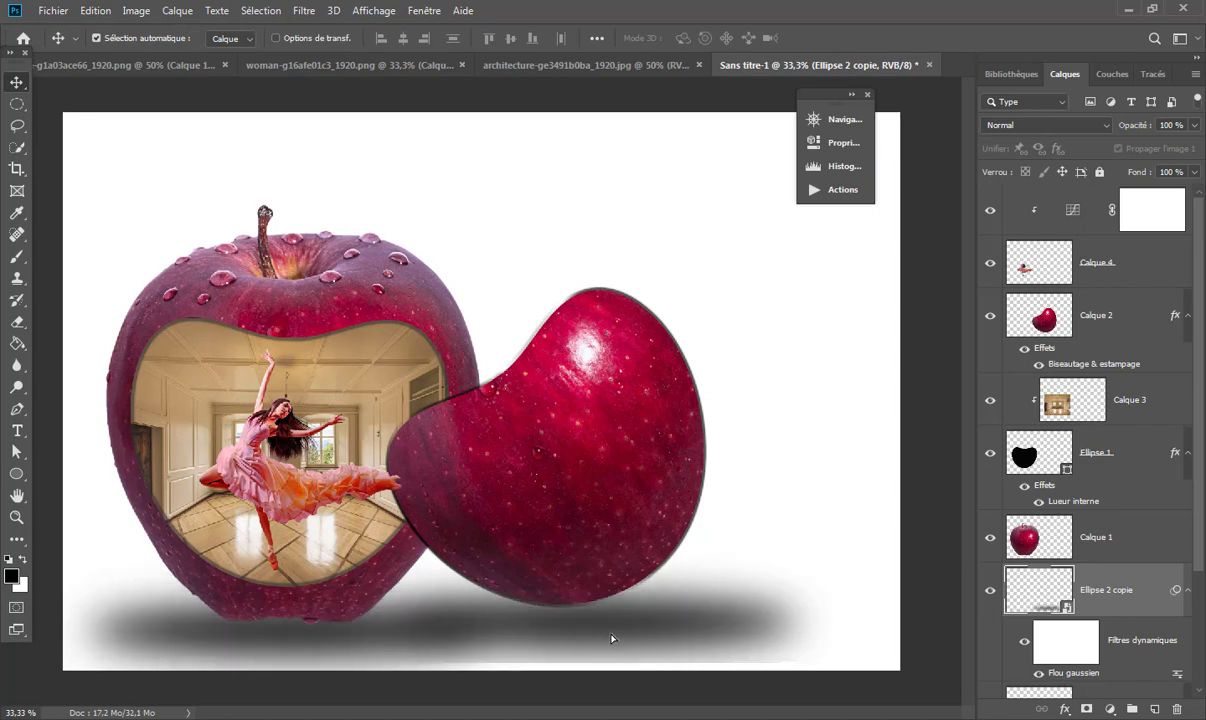
left_click(96, 11)
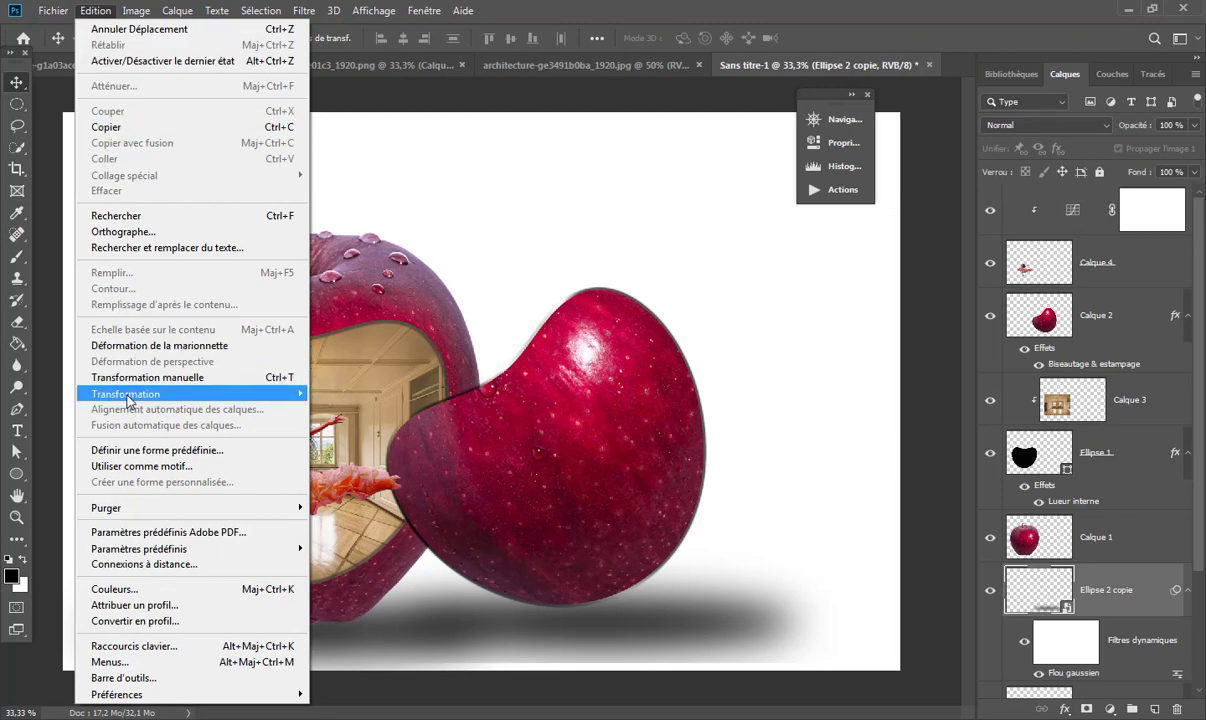
mouse_move(188, 394)
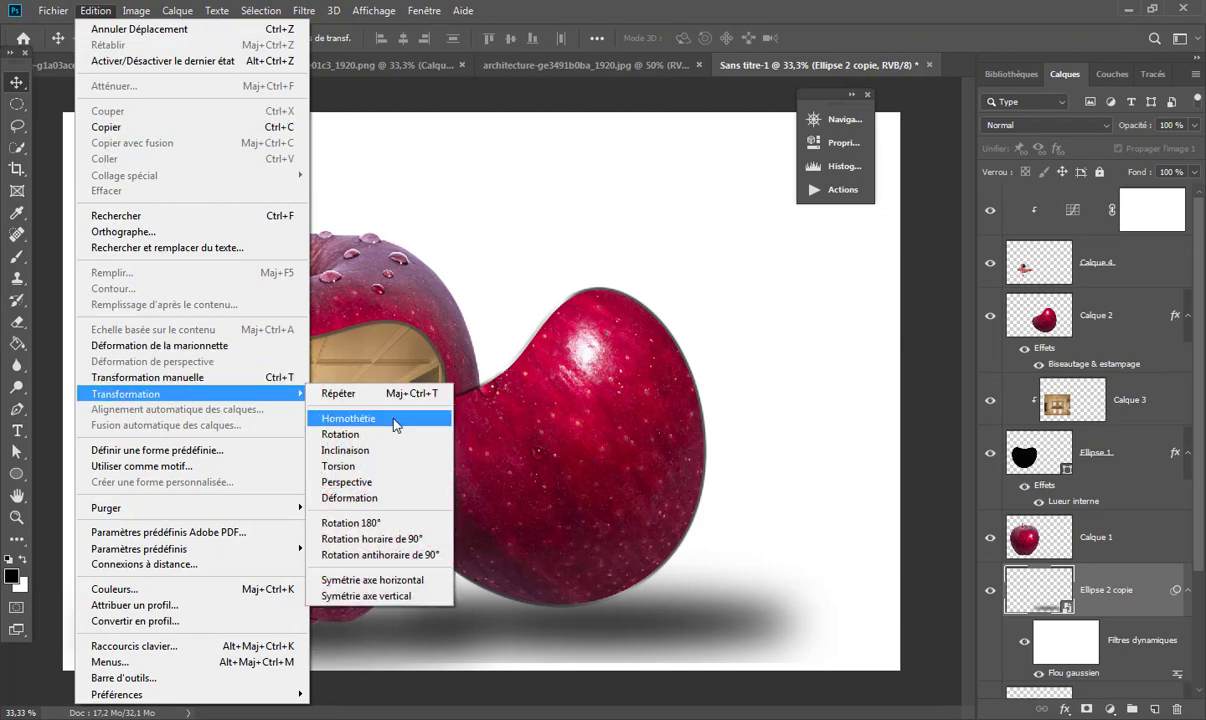
left_click(396, 434)
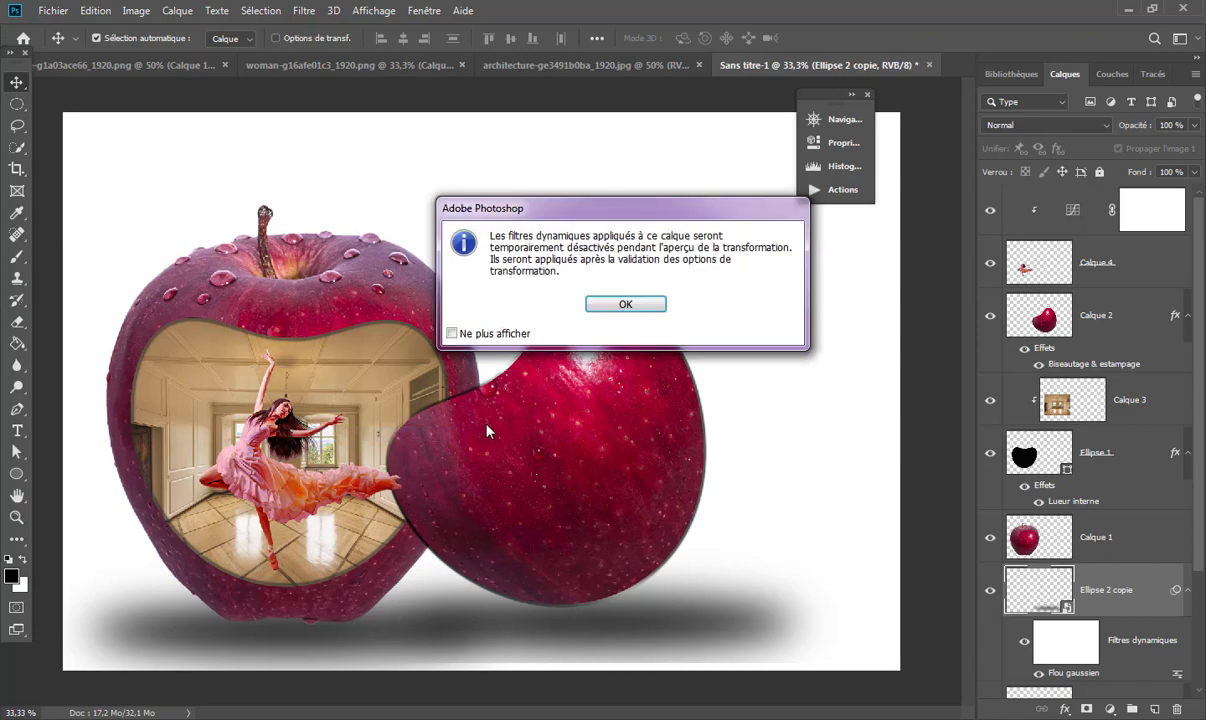
left_click(615, 305)
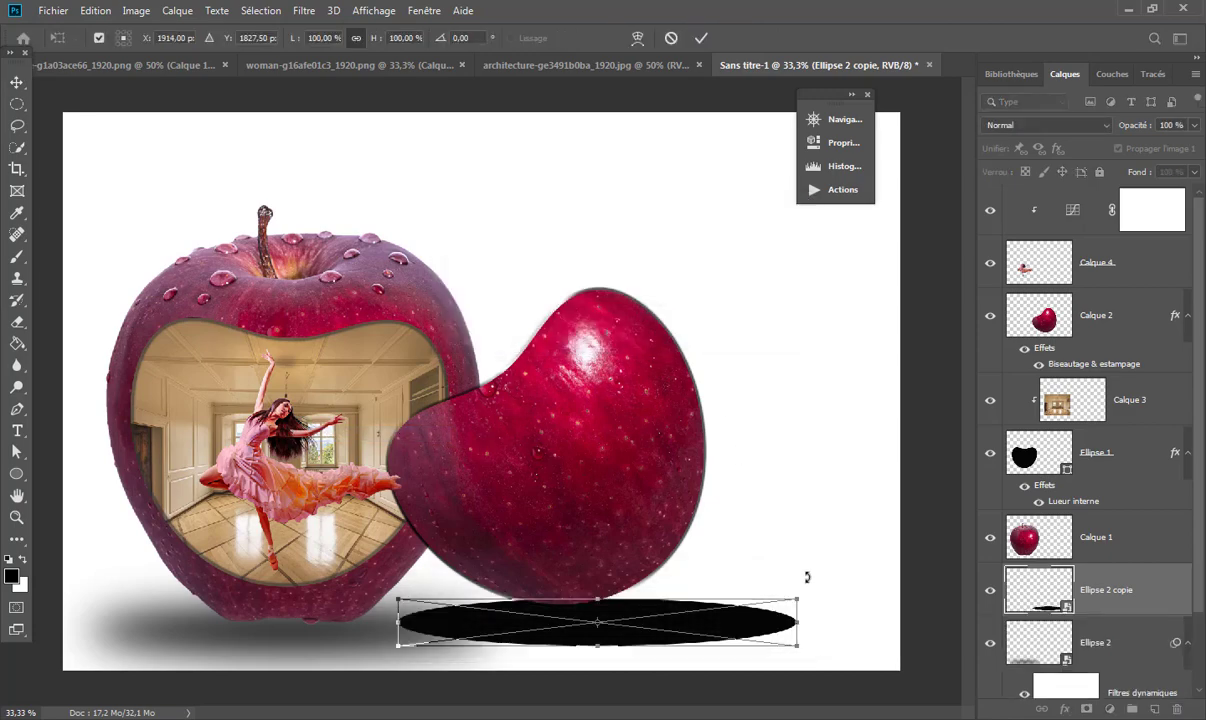
left_click_drag(810, 585, 790, 470)
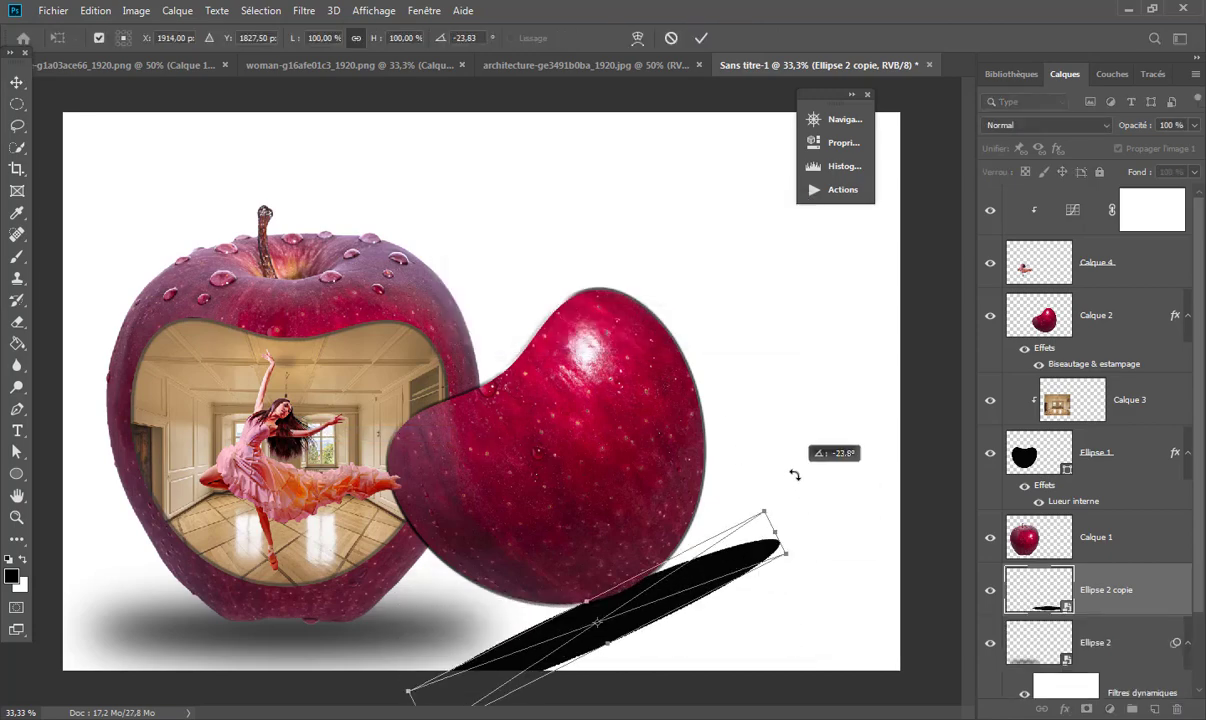
left_click_drag(636, 553, 703, 543)
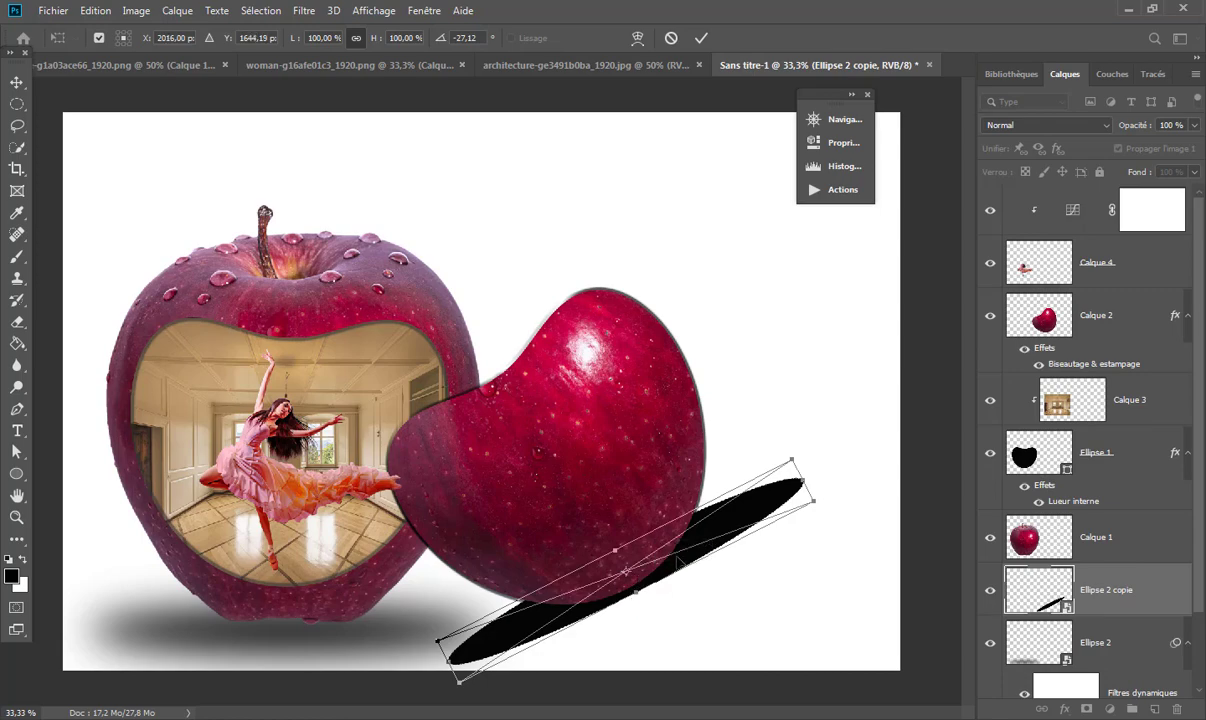
left_click_drag(672, 563, 678, 573)
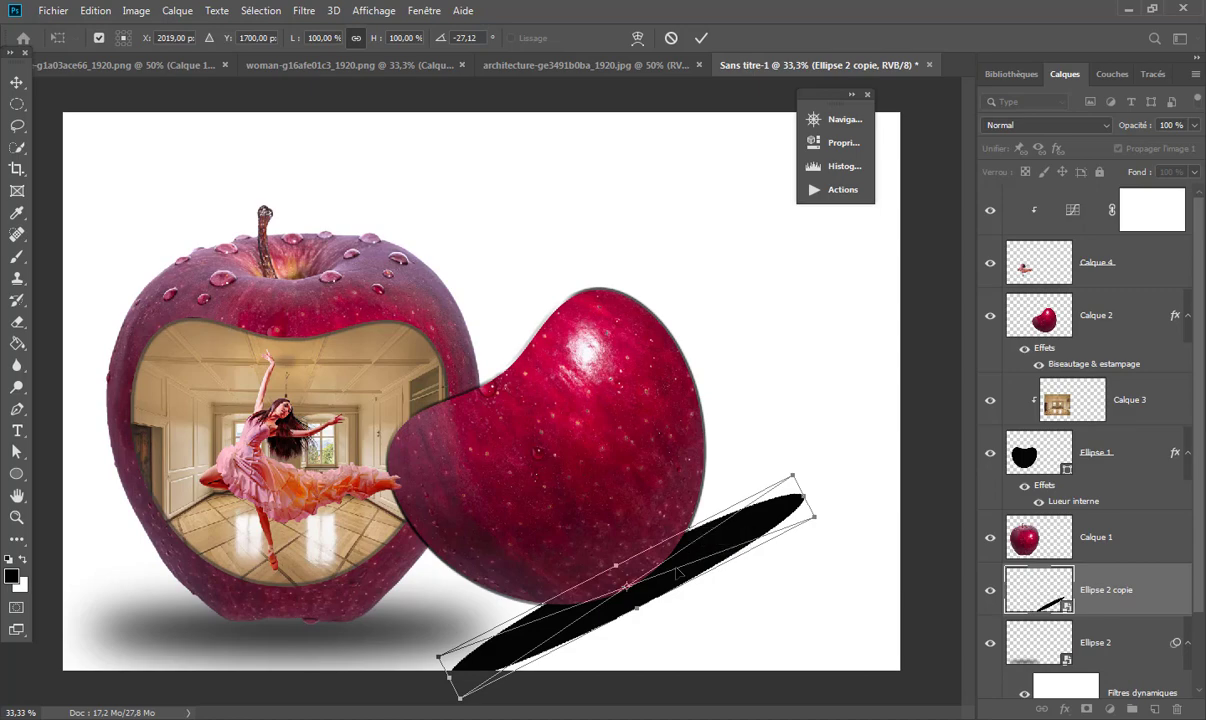
left_click(703, 39)
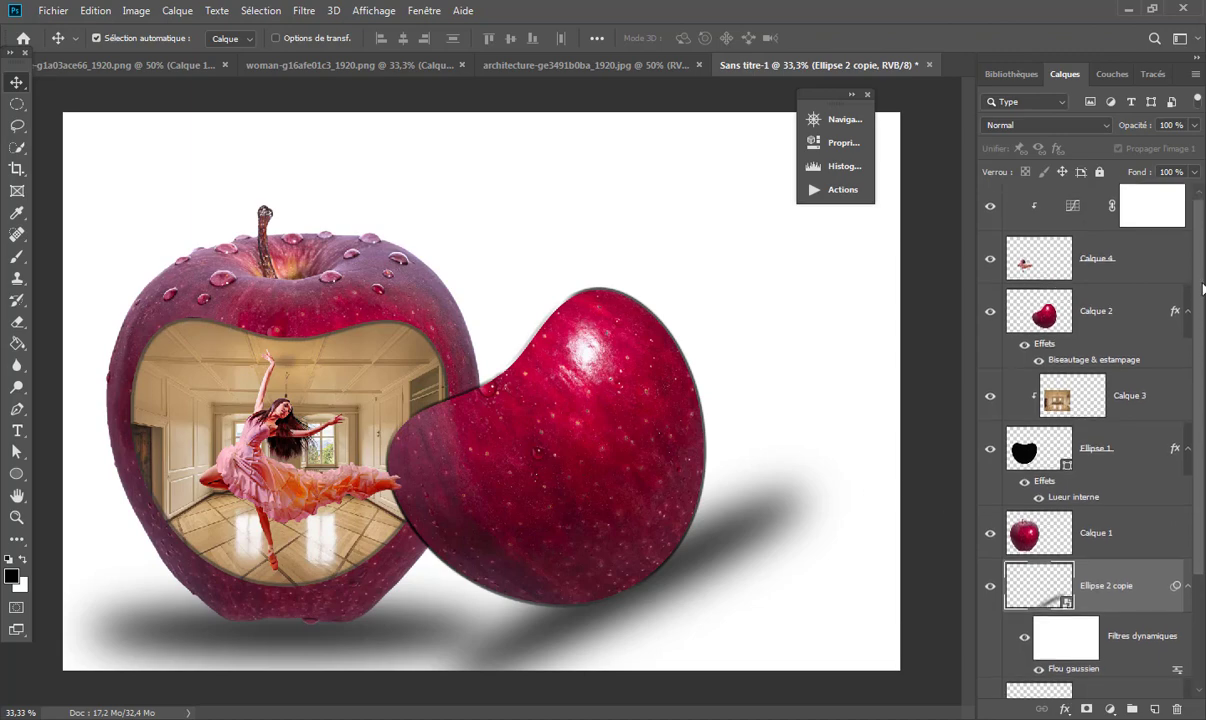
- Unlock the Arrière-plan layer into Calque 0 and bring up its layer effects list
scroll(1201, 281, "down", 5)
scroll(1201, 281, "down", 1)
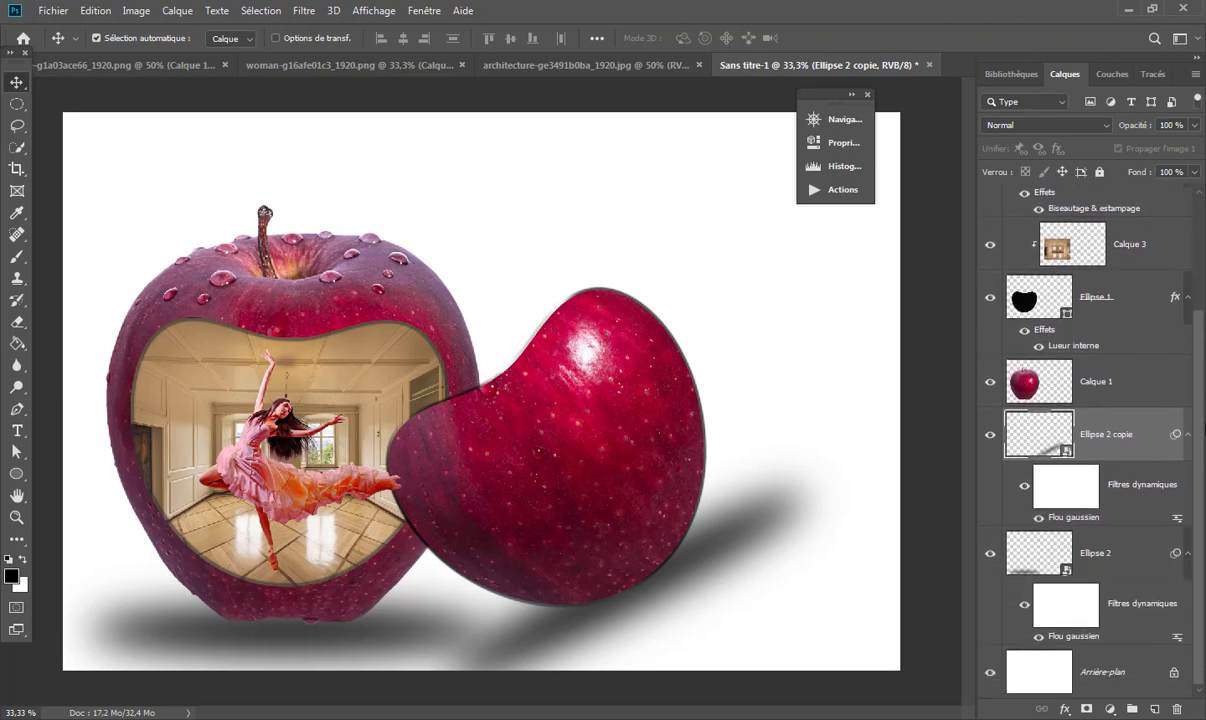
left_click(1050, 678)
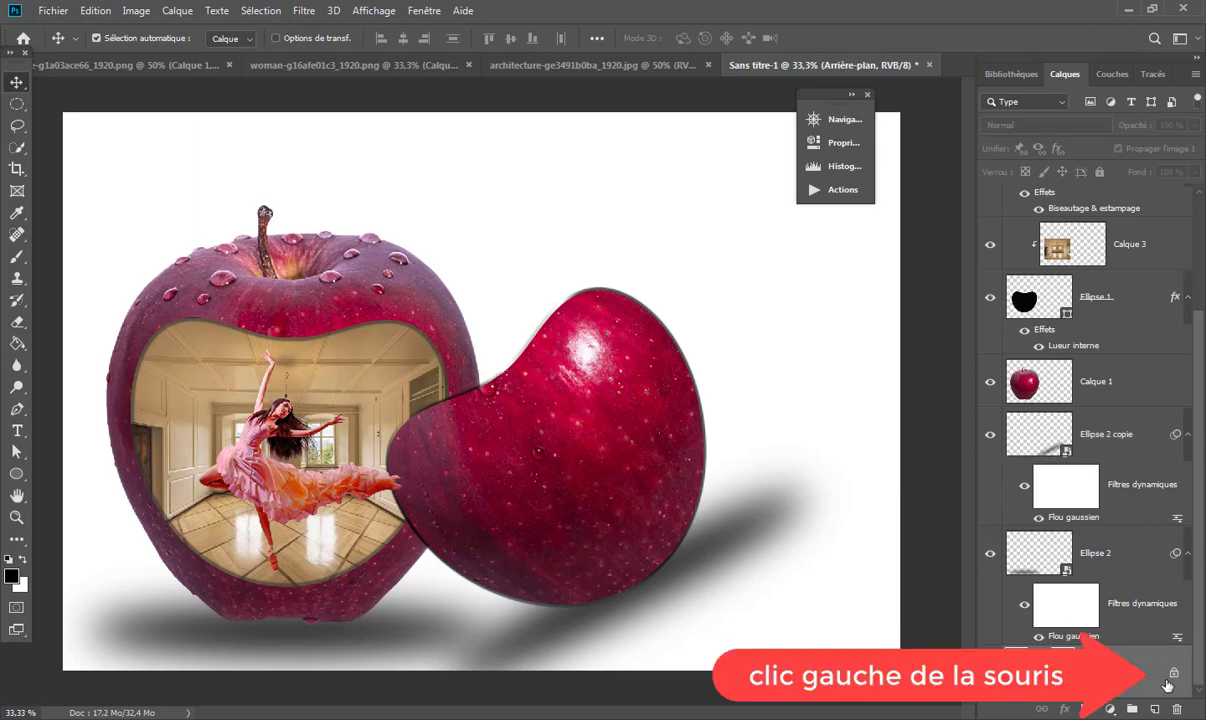
left_click(1174, 676)
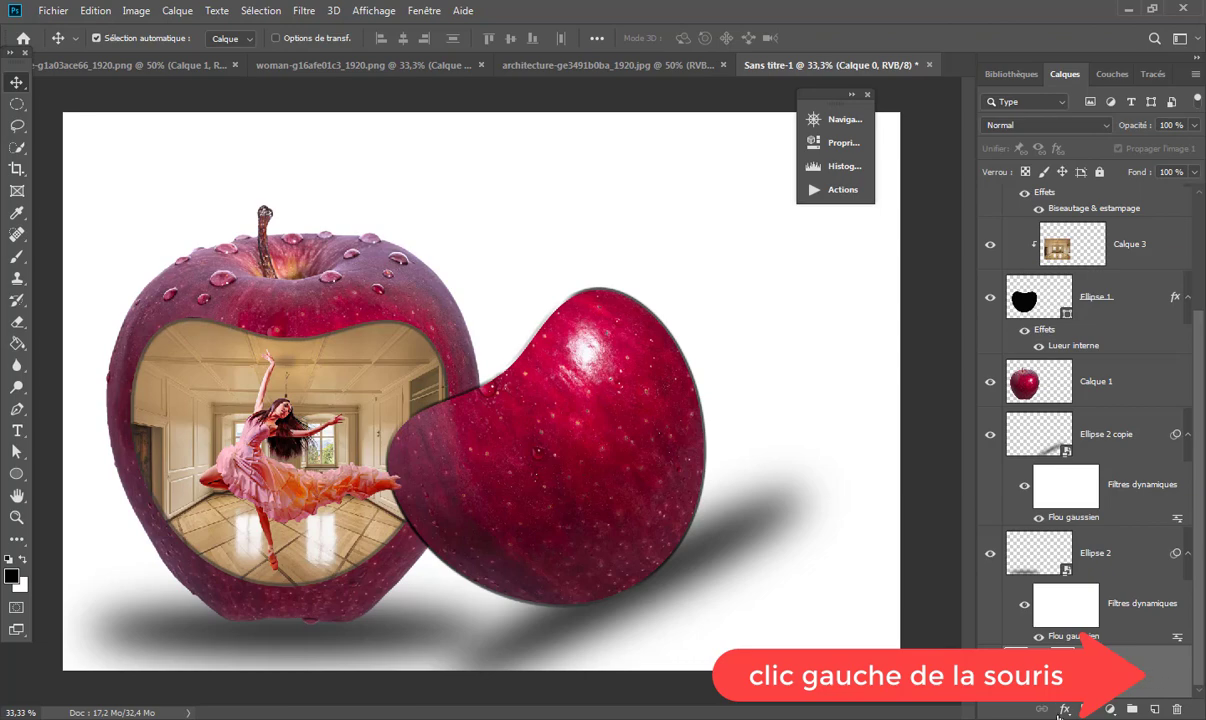
left_click(1066, 709)
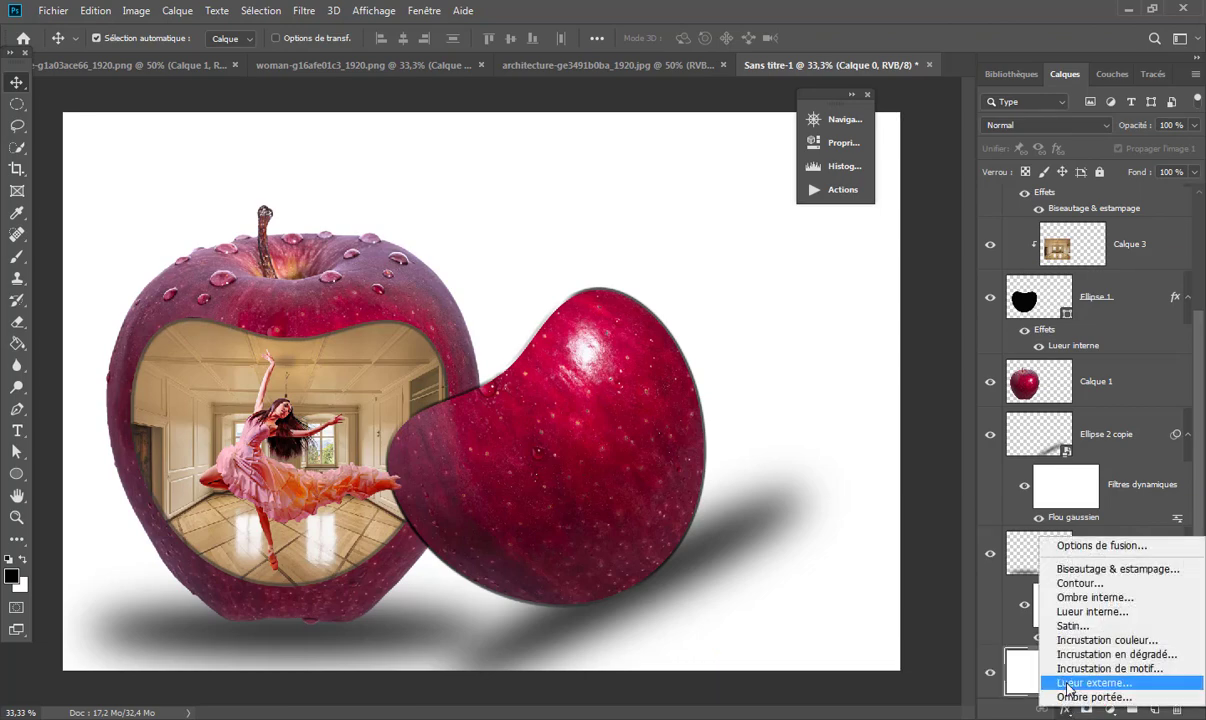
- Add a gradient overlay to Calque 0 and preview the rainbow, pastel and red-teal gradient presets
left_click(1166, 656)
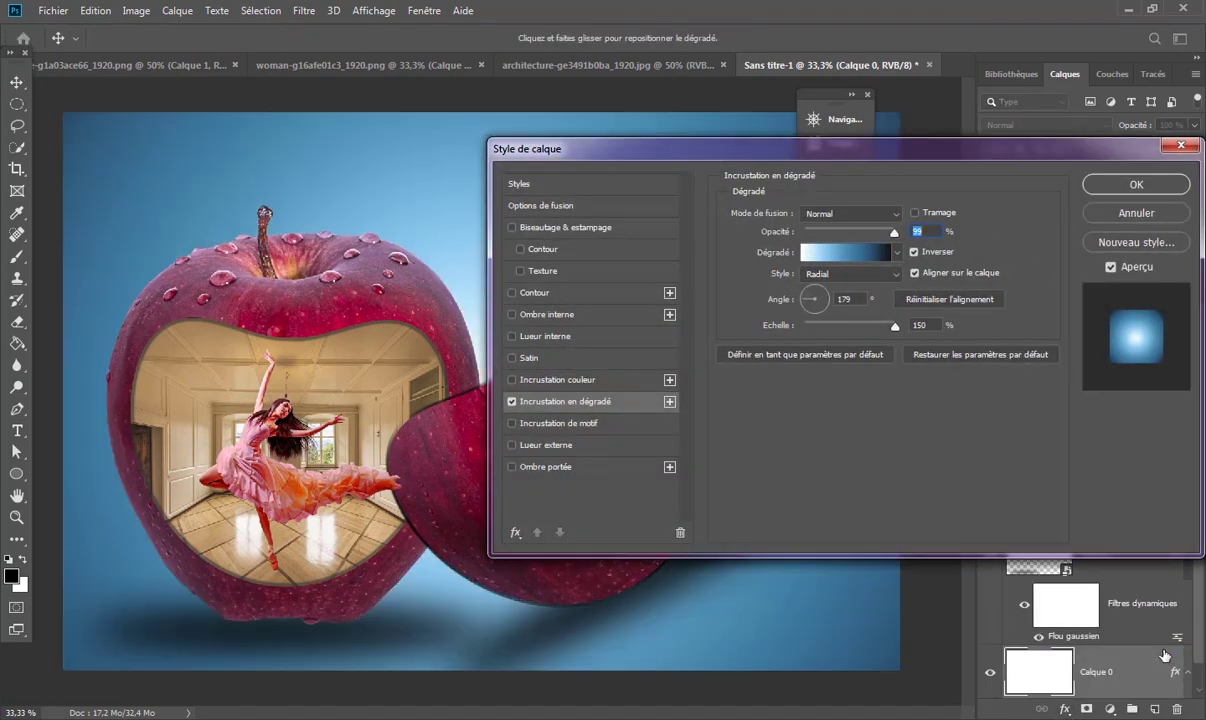
left_click(900, 255)
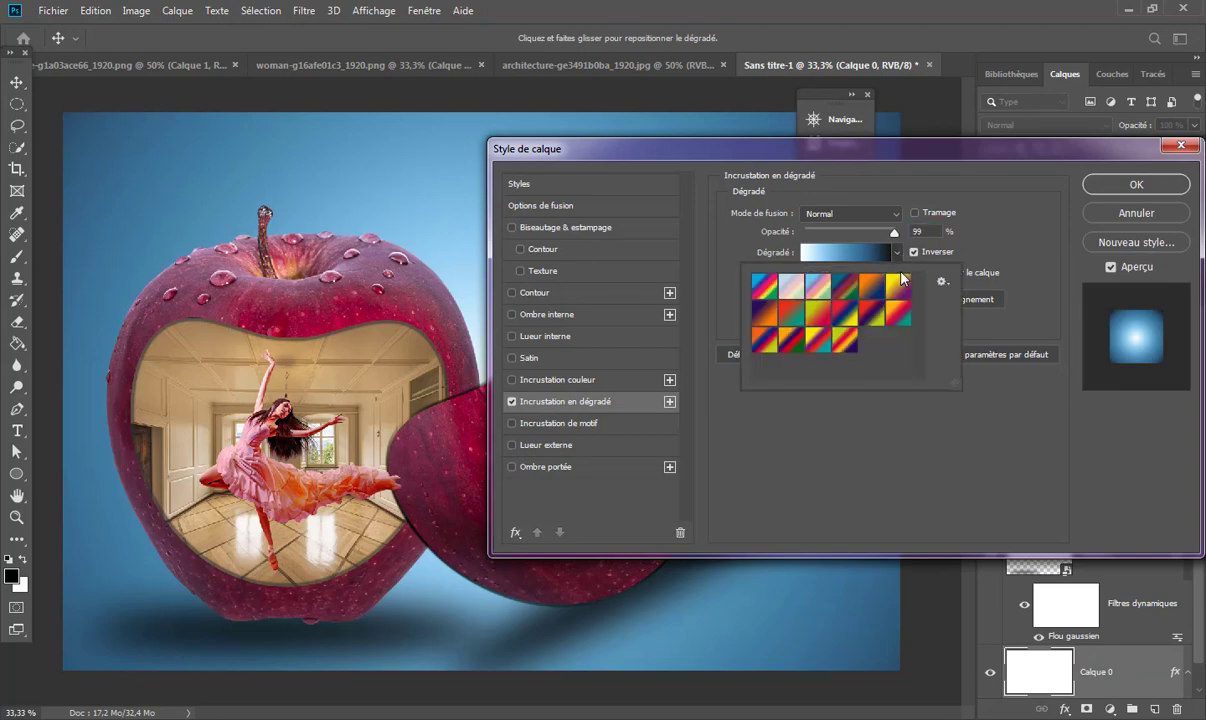
left_click(764, 286)
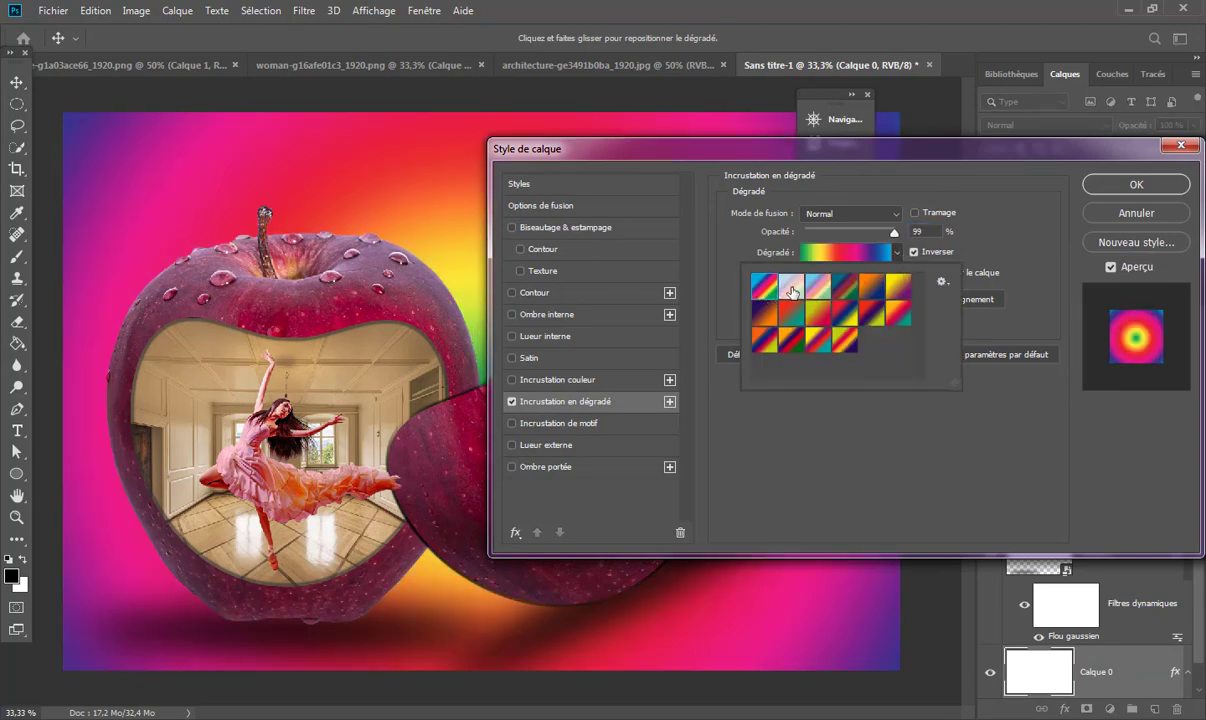
left_click(791, 288)
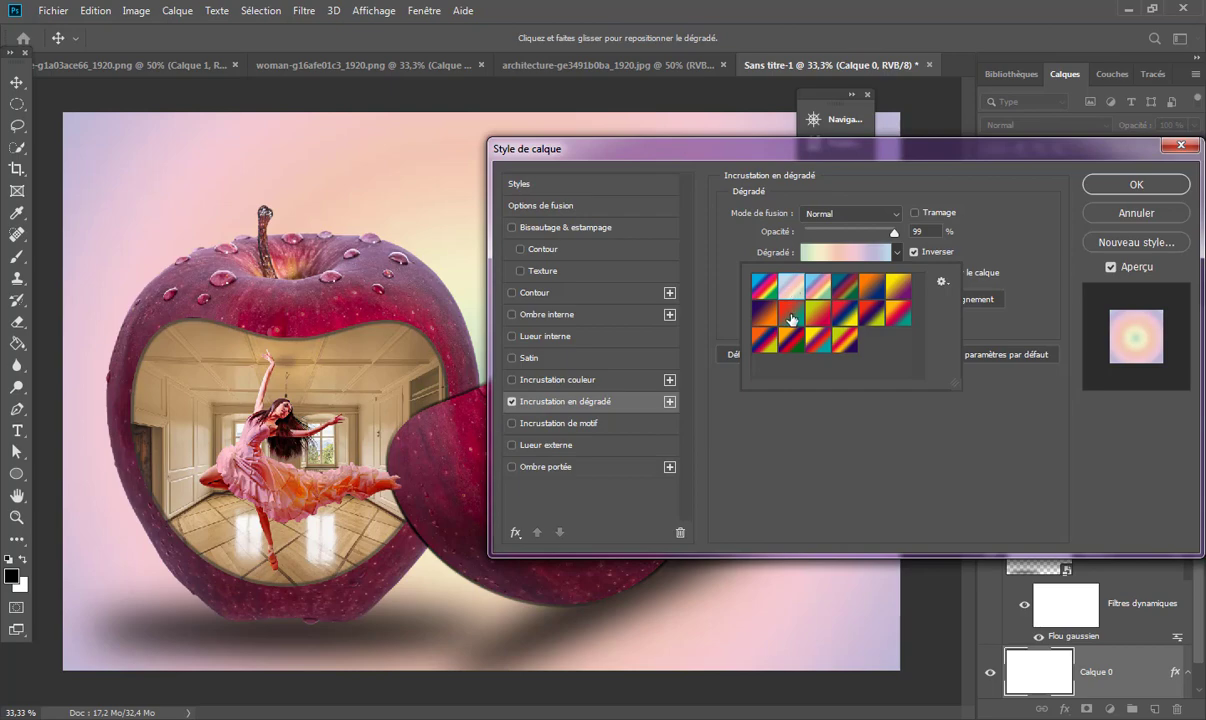
left_click(791, 318)
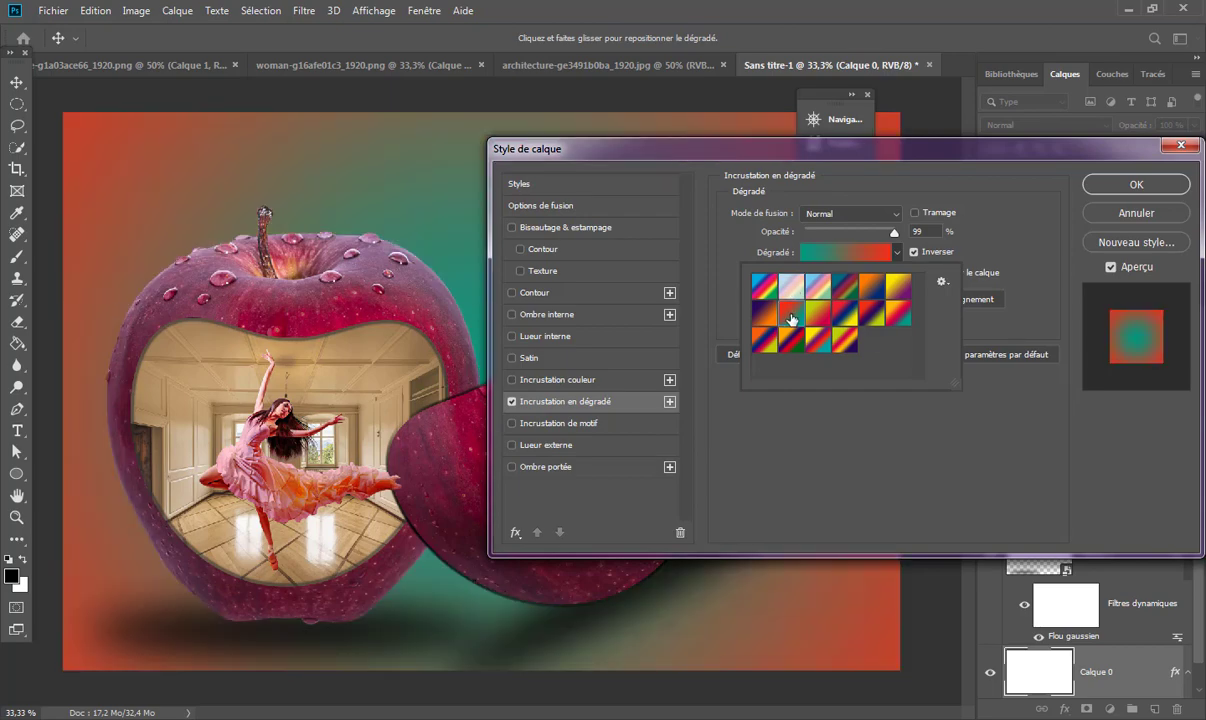
- Load the Virage photographique gradient set, replacing the current presets, and choose Bleu 1
left_click(940, 282)
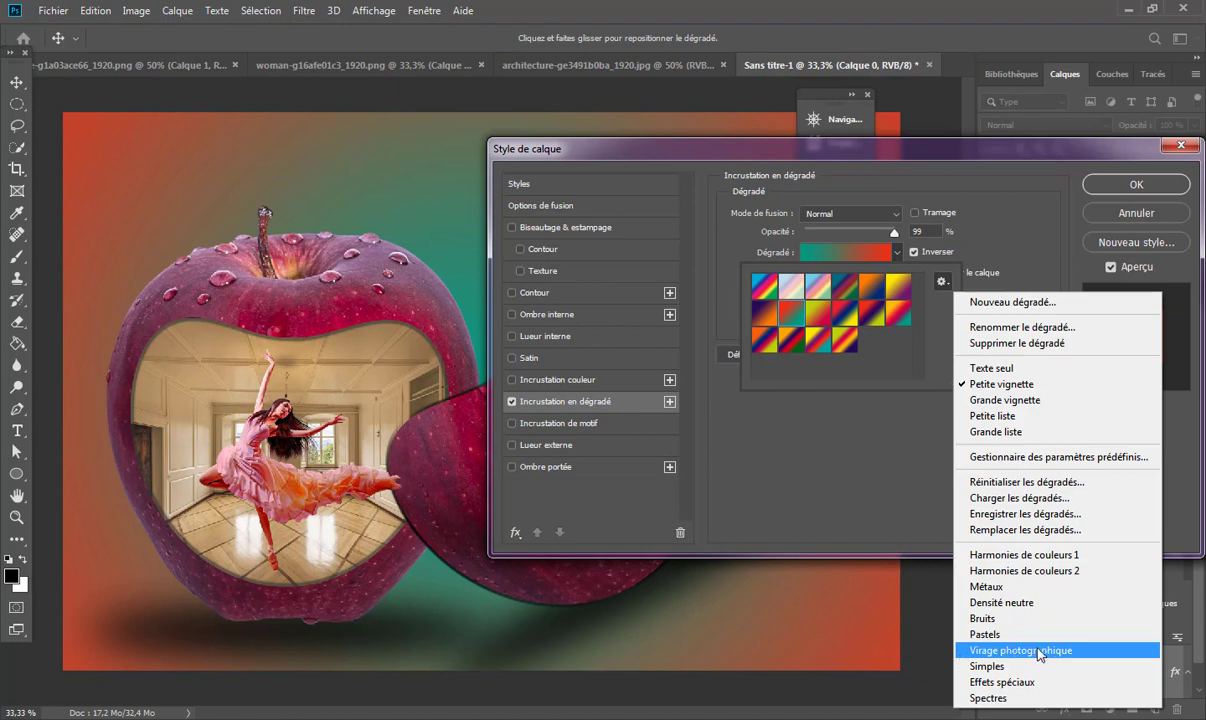
left_click(985, 650)
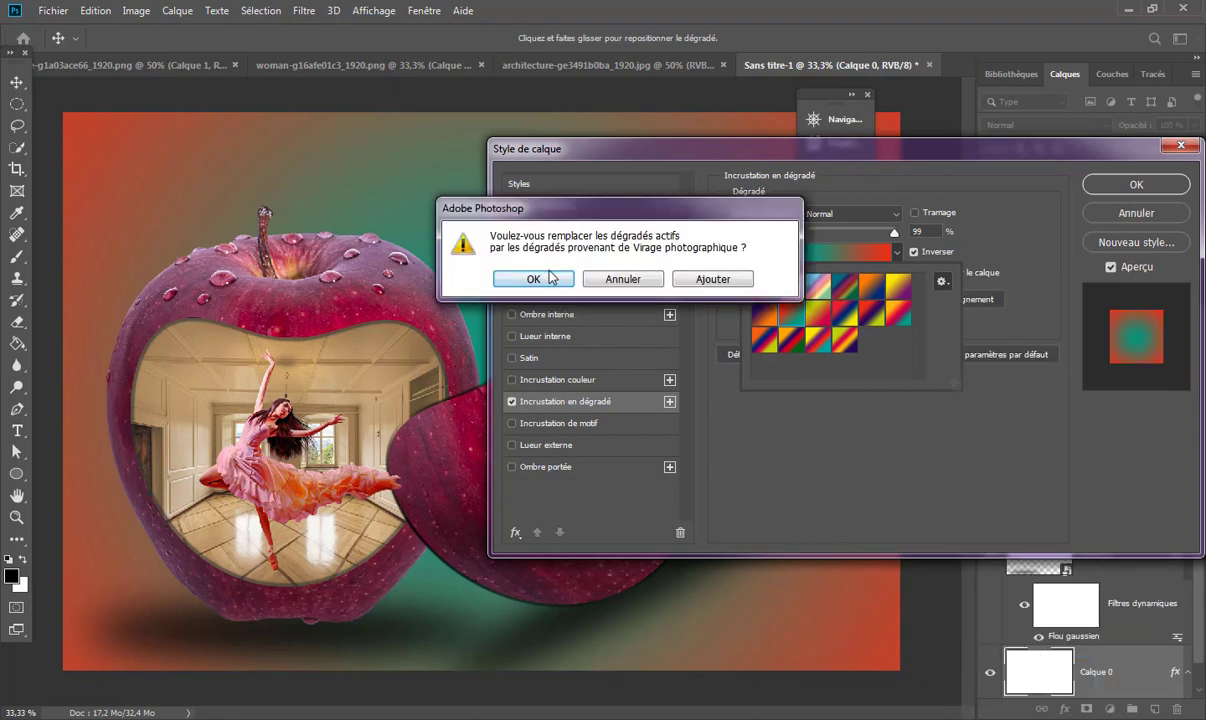
left_click(533, 279)
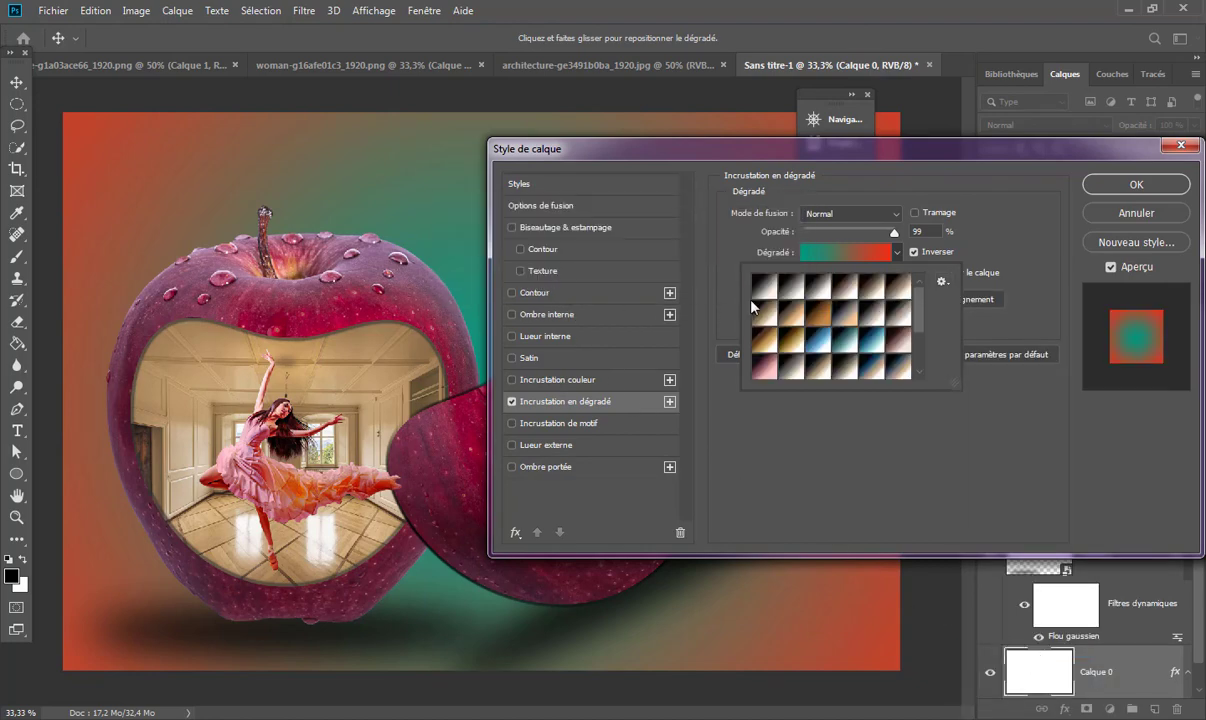
left_click(764, 288)
left_click(810, 345)
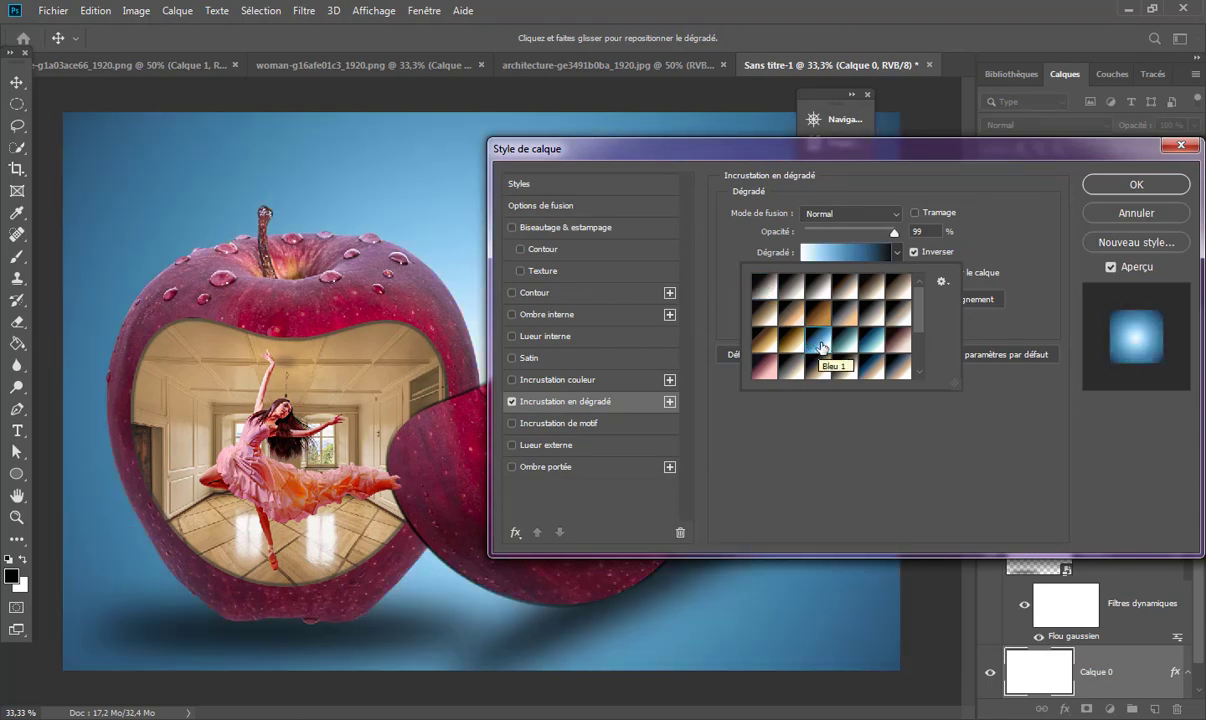
- Keep the gradient reversed and try shrinking the radial scale to 86%
left_click(953, 212)
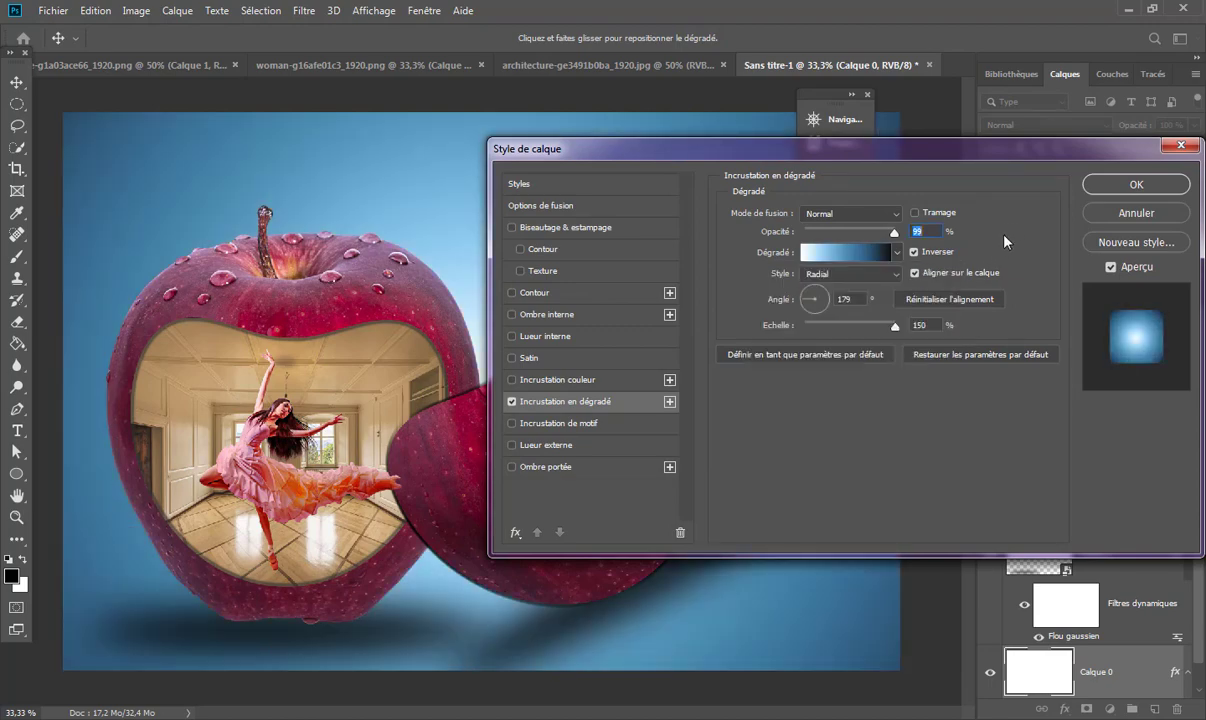
left_click_drag(836, 154, 927, 152)
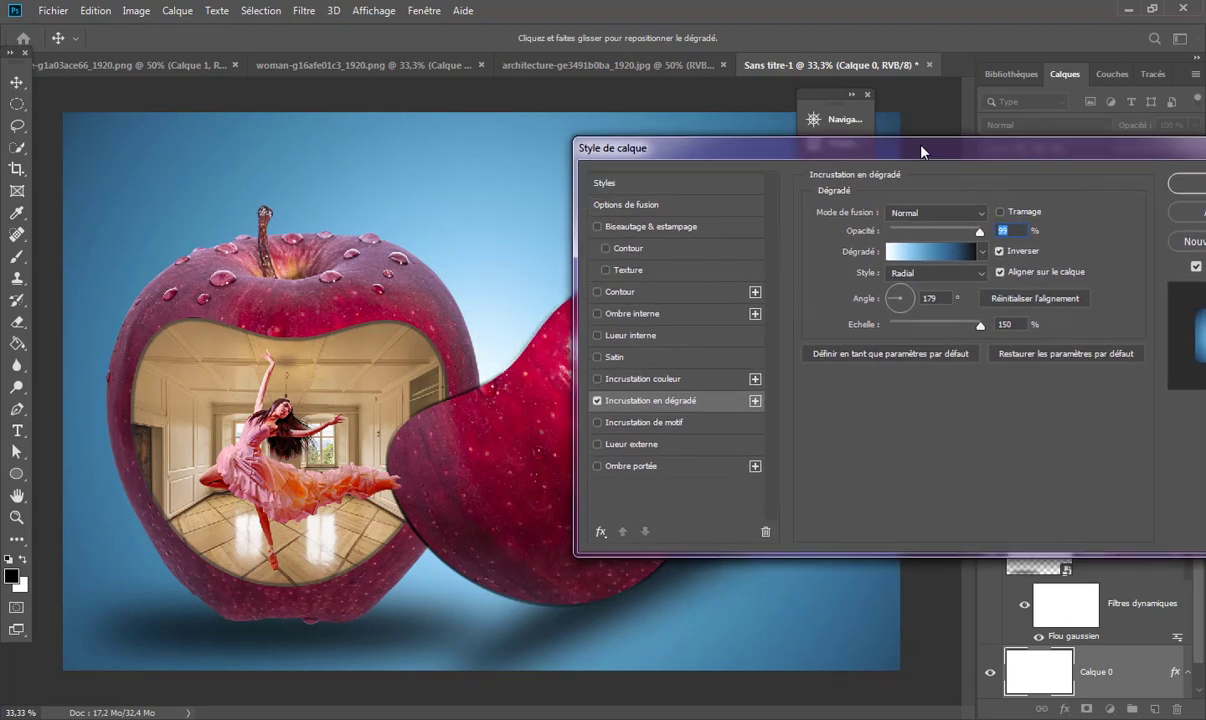
left_click(1006, 252)
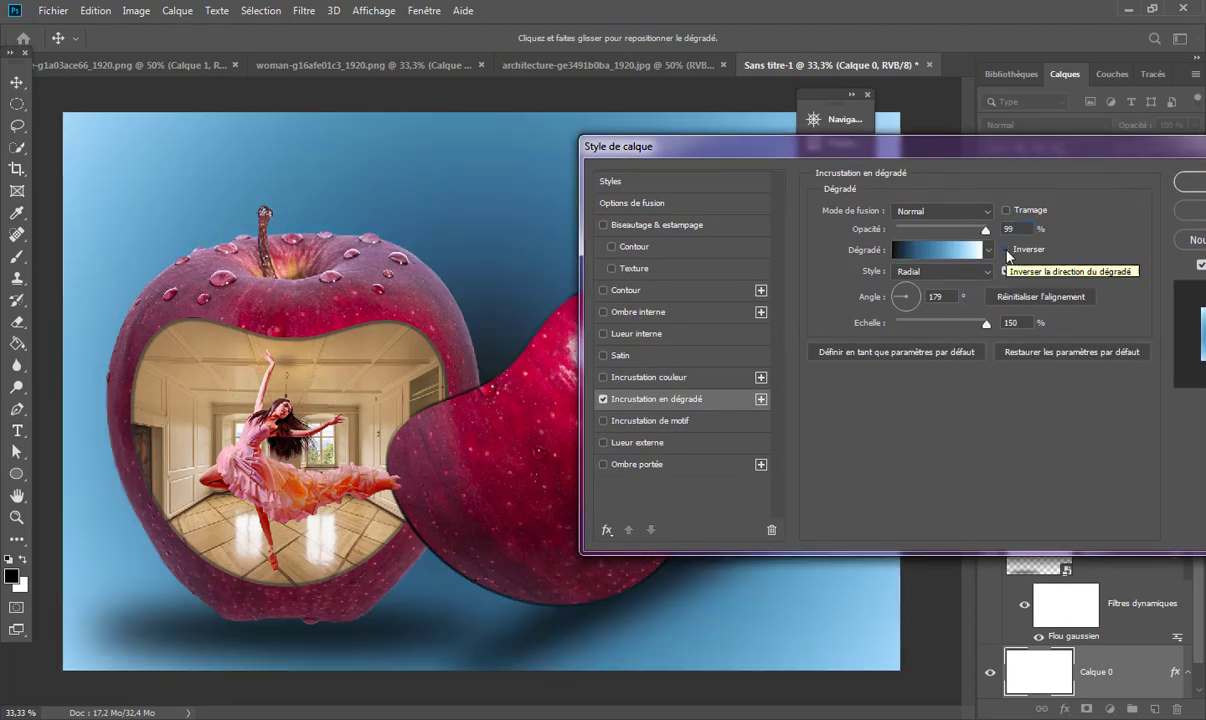
left_click(1006, 252)
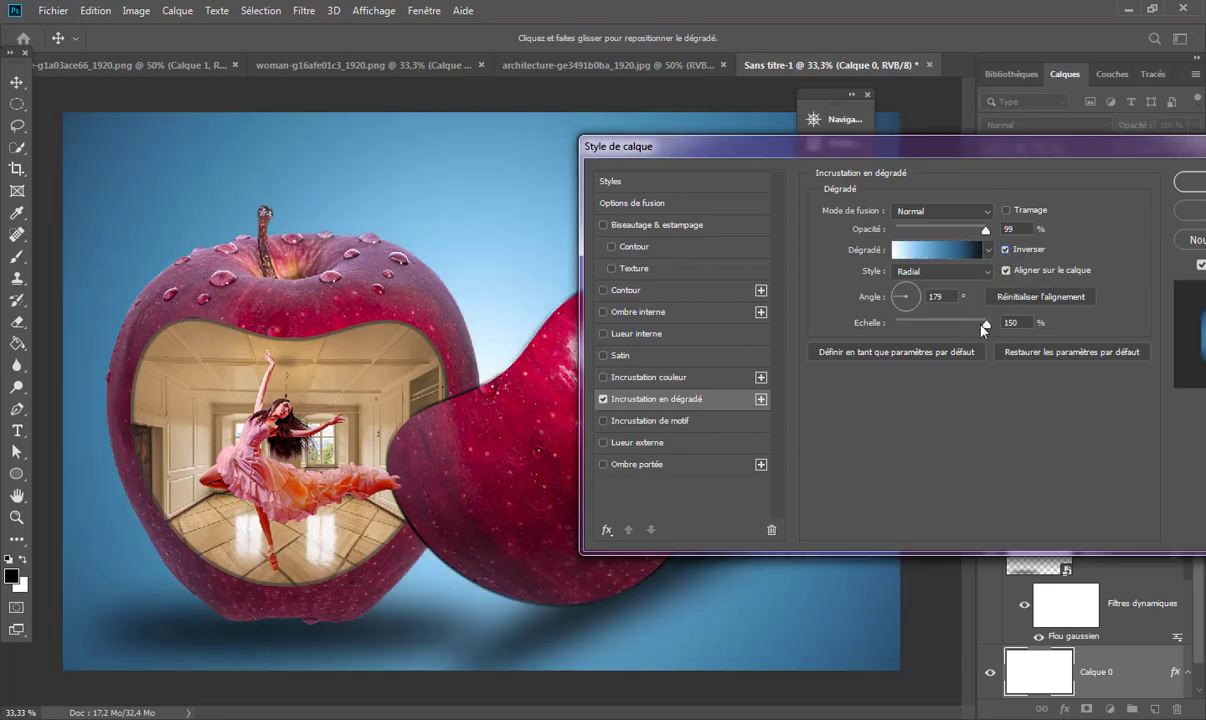
mouse_move(983, 326)
left_mouse_down()
mouse_move(939, 327)
mouse_move(953, 331)
left_mouse_up()
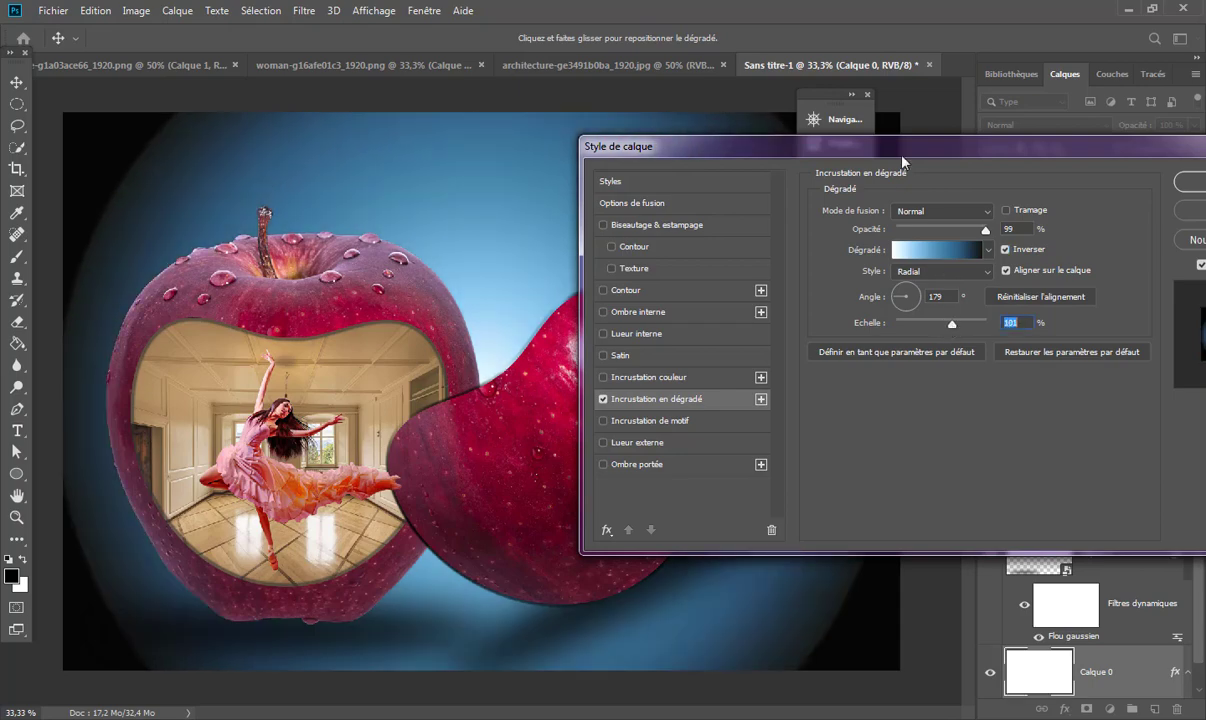
mouse_move(903, 155)
left_mouse_down()
mouse_move(1083, 535)
mouse_move(1069, 360)
mouse_move(1003, 202)
left_mouse_up()
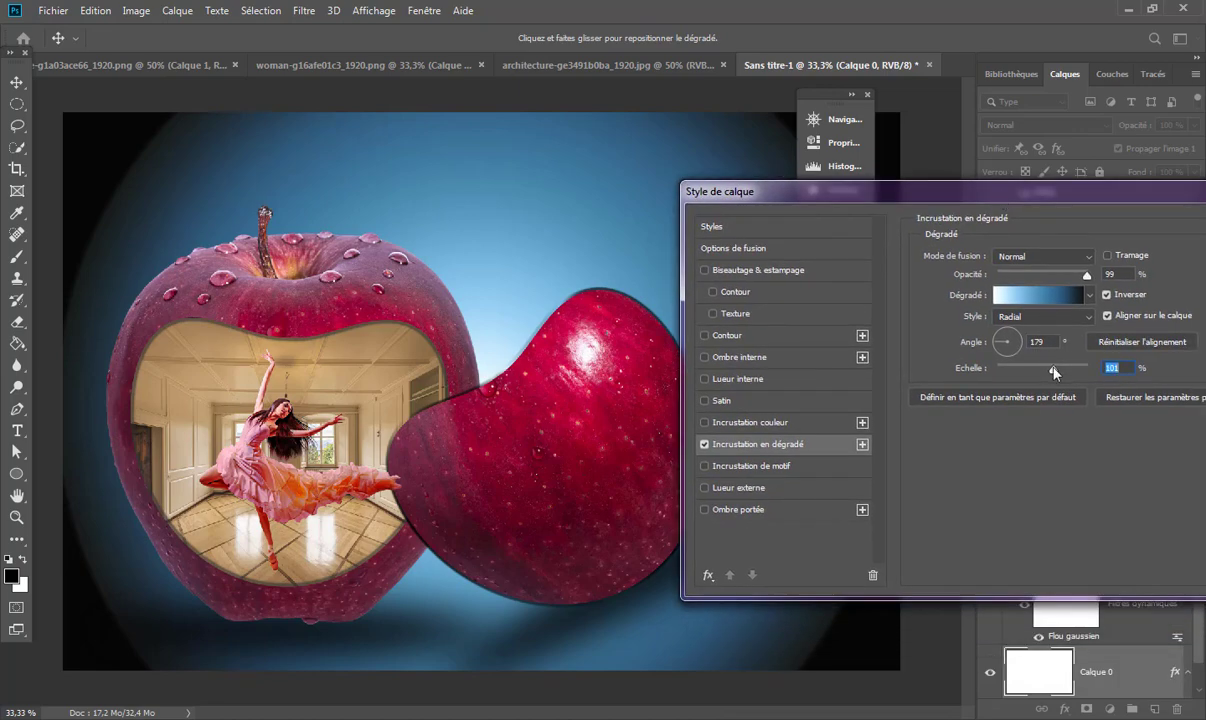
left_click_drag(1054, 357, 1045, 369)
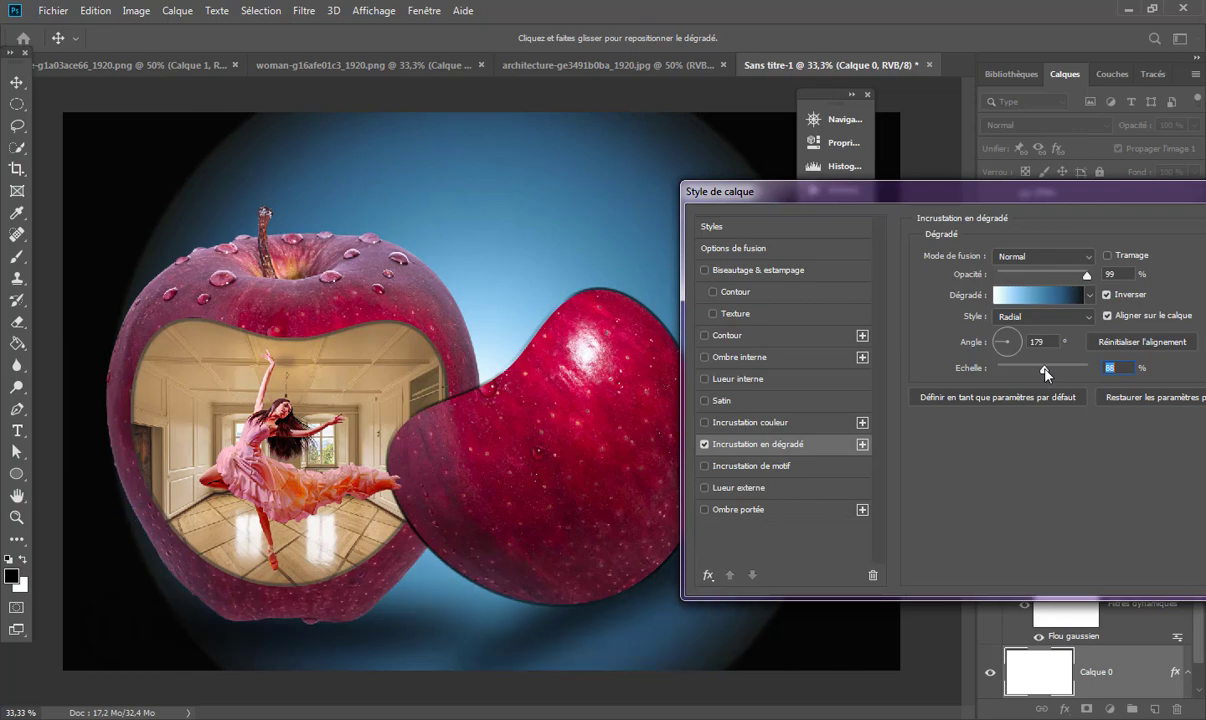
- Leave the overlay reversed, set its scale to 125%, and apply the layer style
left_click(1106, 295)
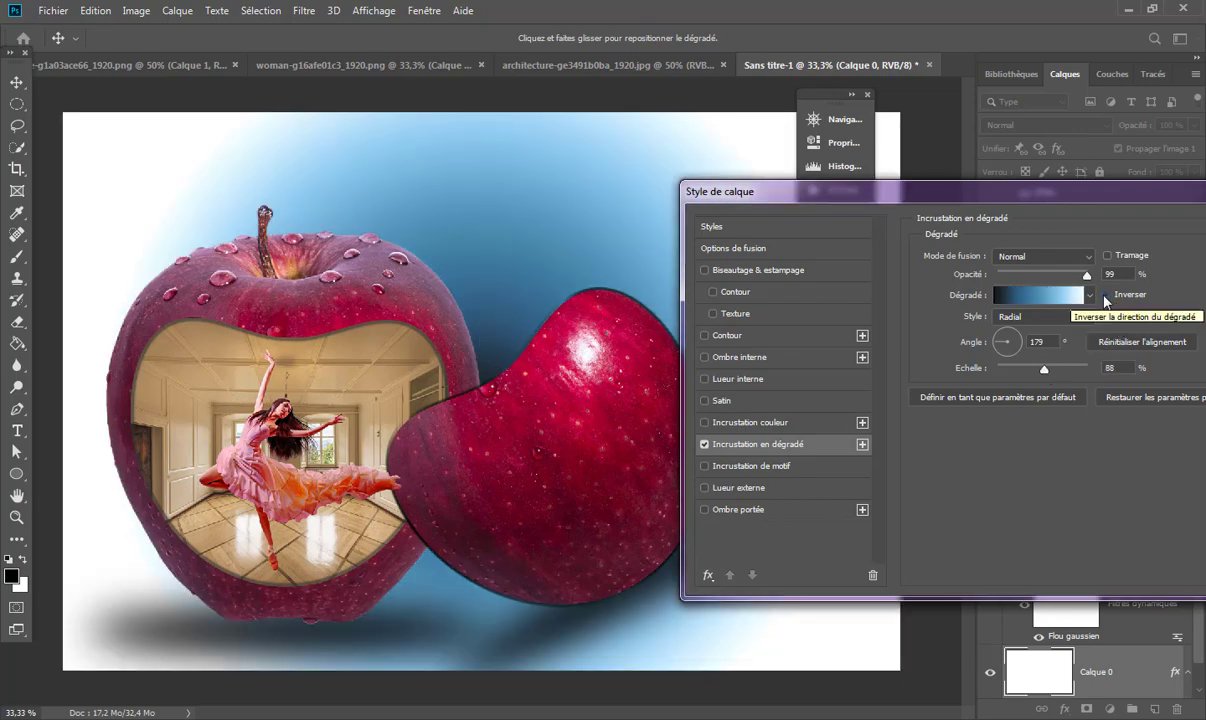
left_click(1106, 296)
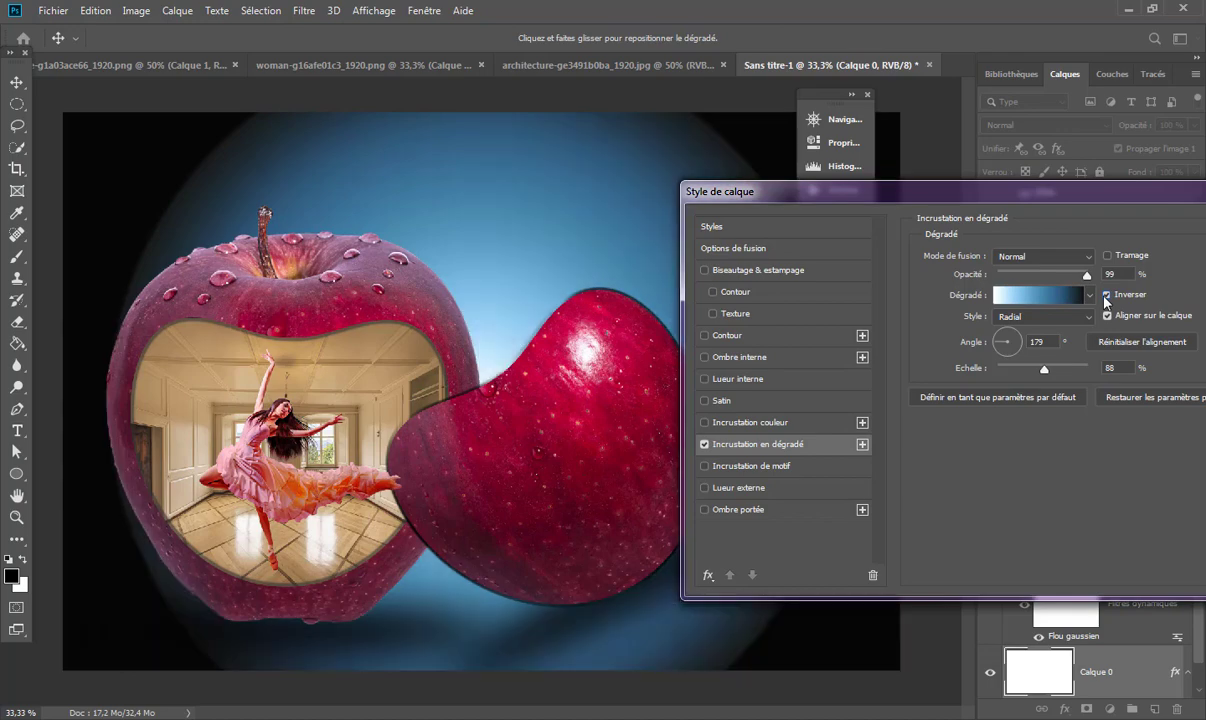
left_click_drag(1048, 370, 1066, 370)
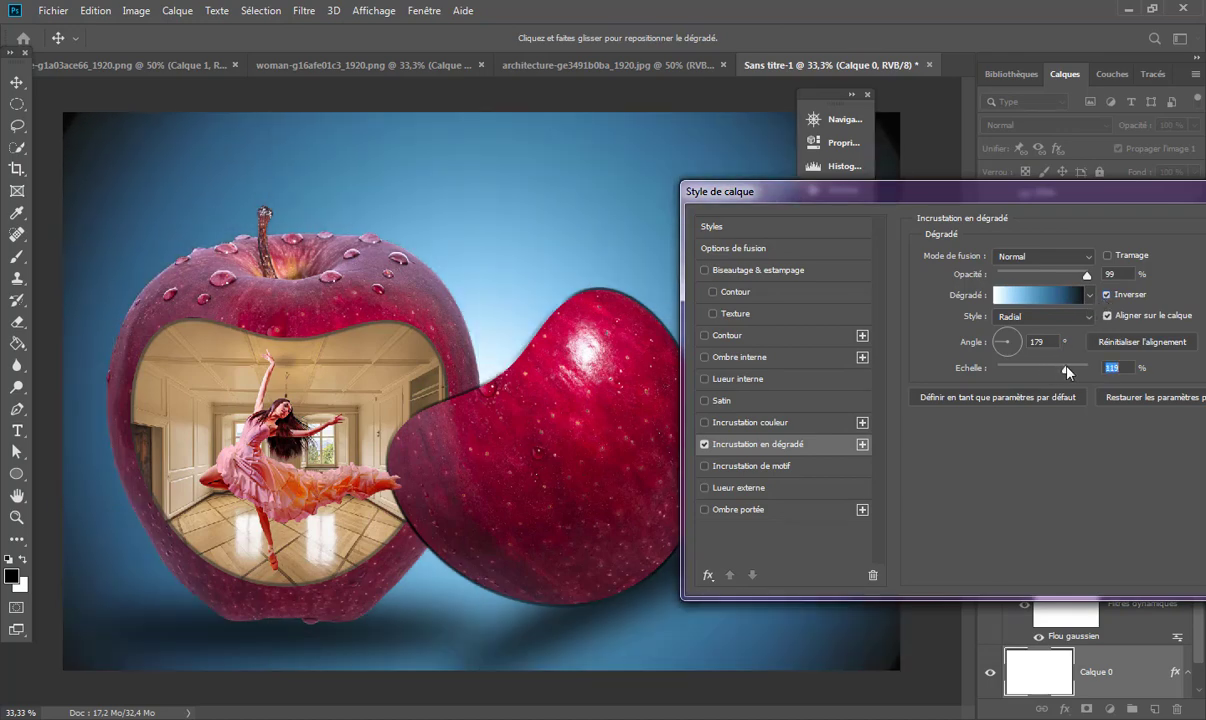
left_click_drag(1071, 372, 1073, 370)
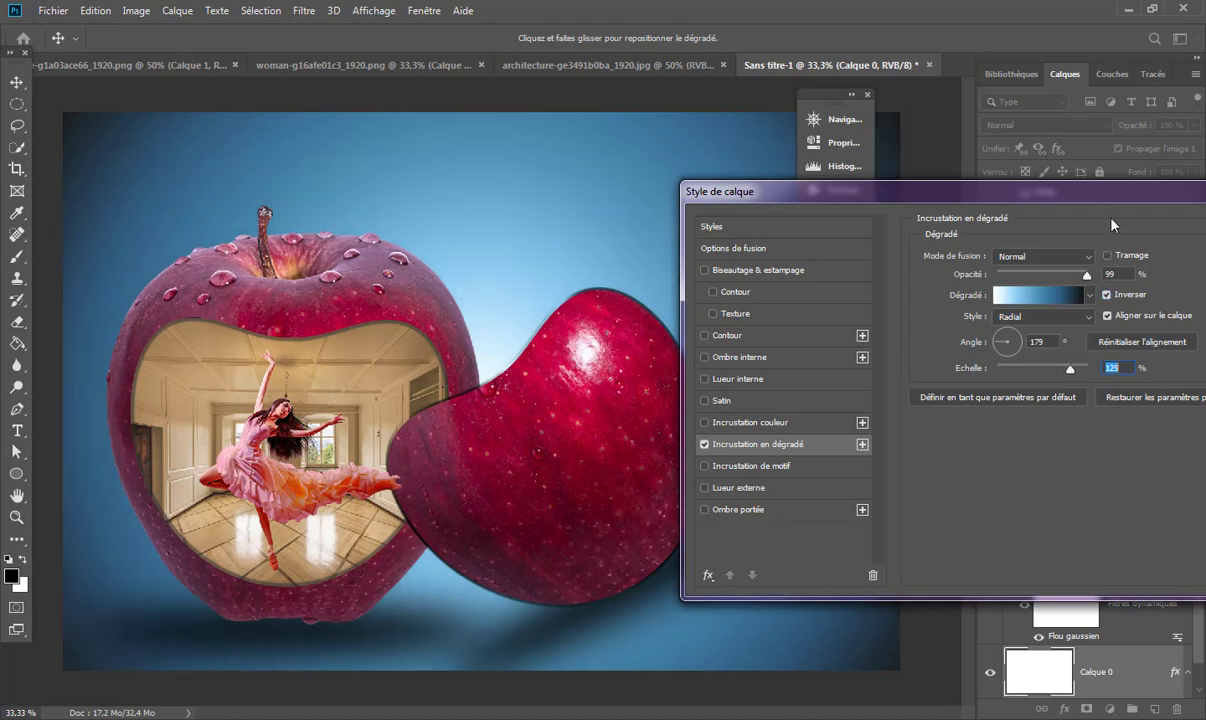
left_click_drag(1113, 197, 895, 186)
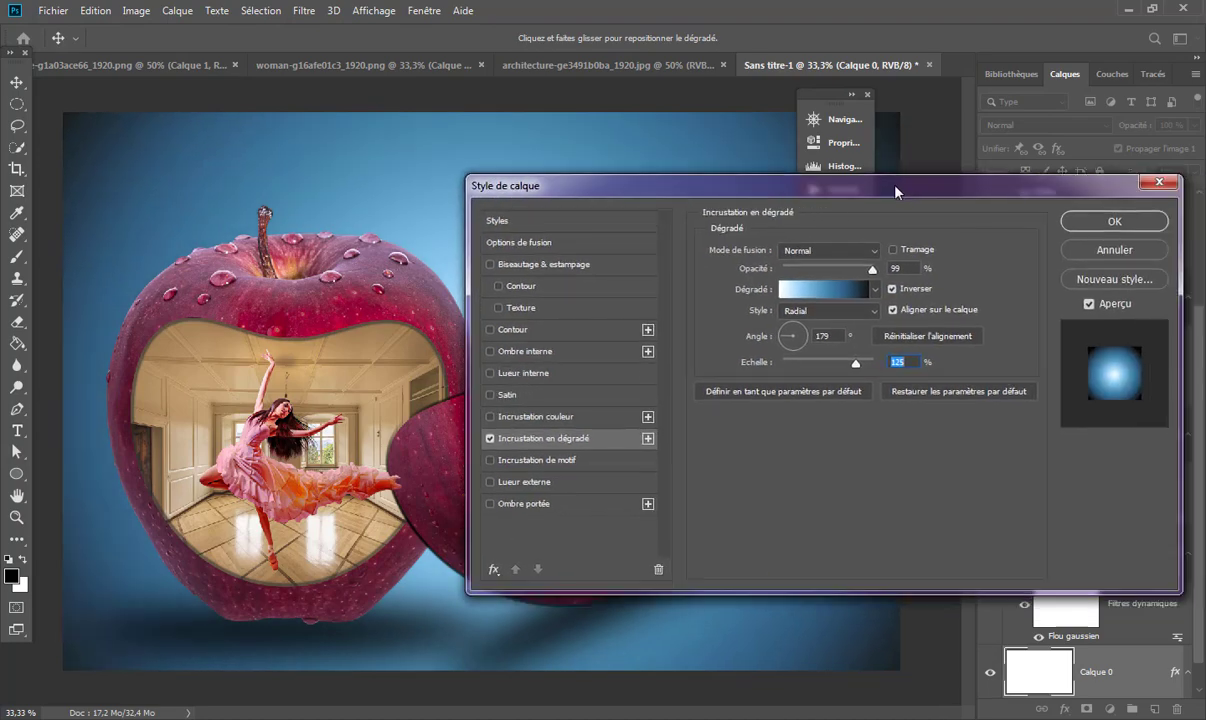
left_click(1115, 223)
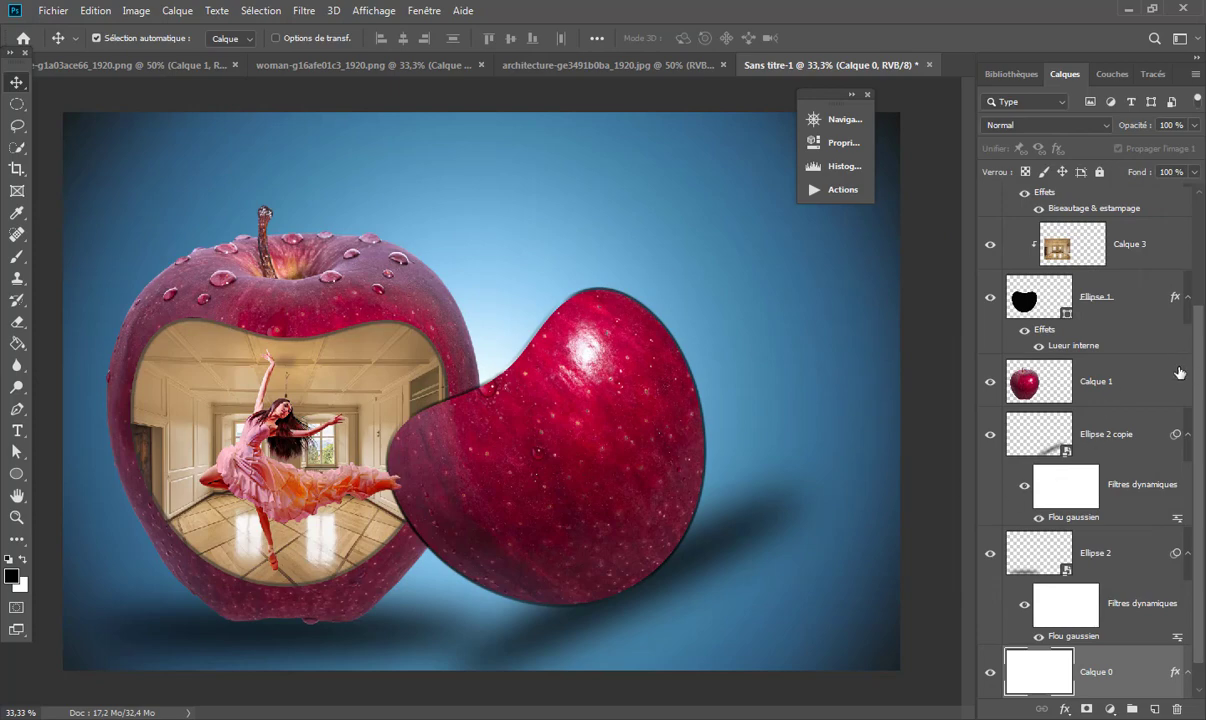
- Select the layers from Courbes 1 down to Ellipse 2 and merge them with Fusionner les calques
scroll(1202, 384, "up", 2)
scroll(1202, 384, "up", 2)
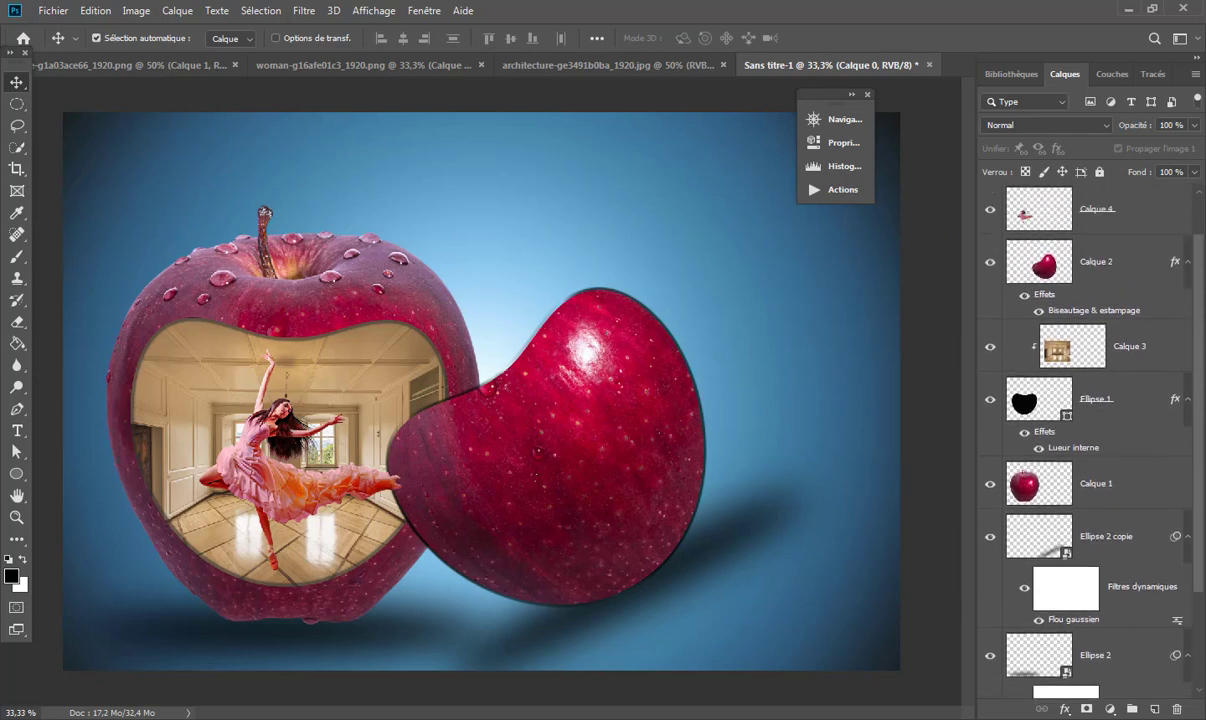
scroll(1202, 384, "up", 2)
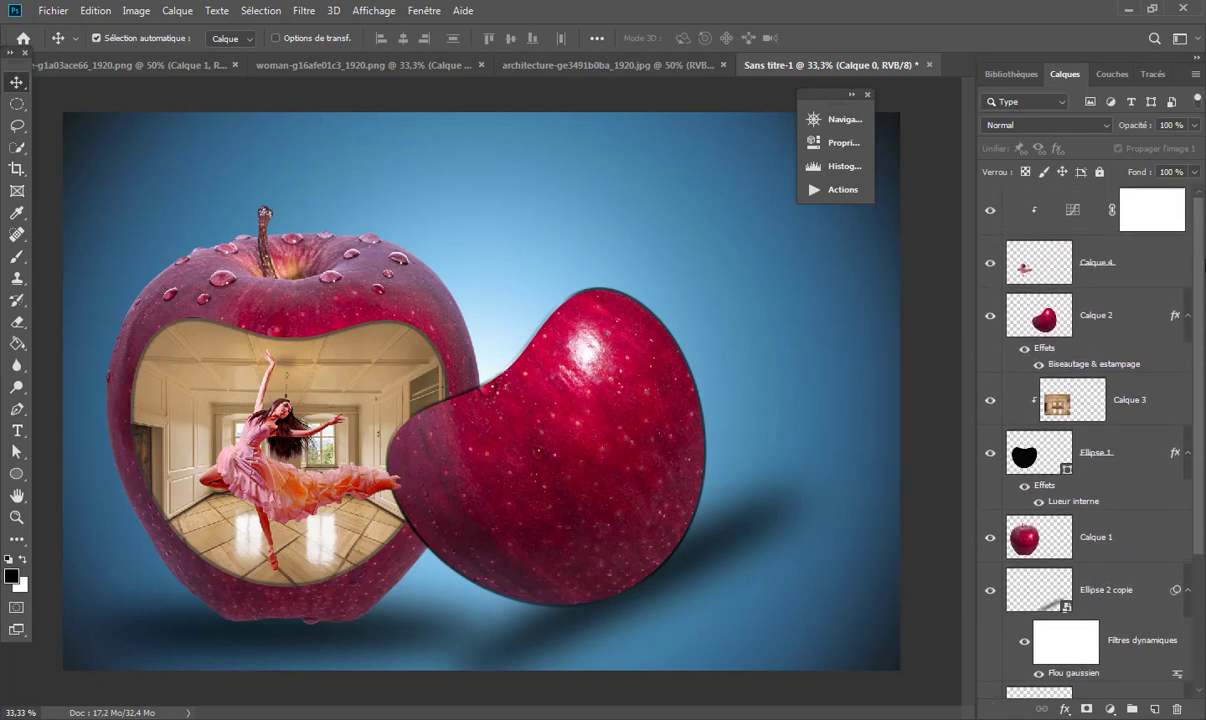
left_click(1022, 232)
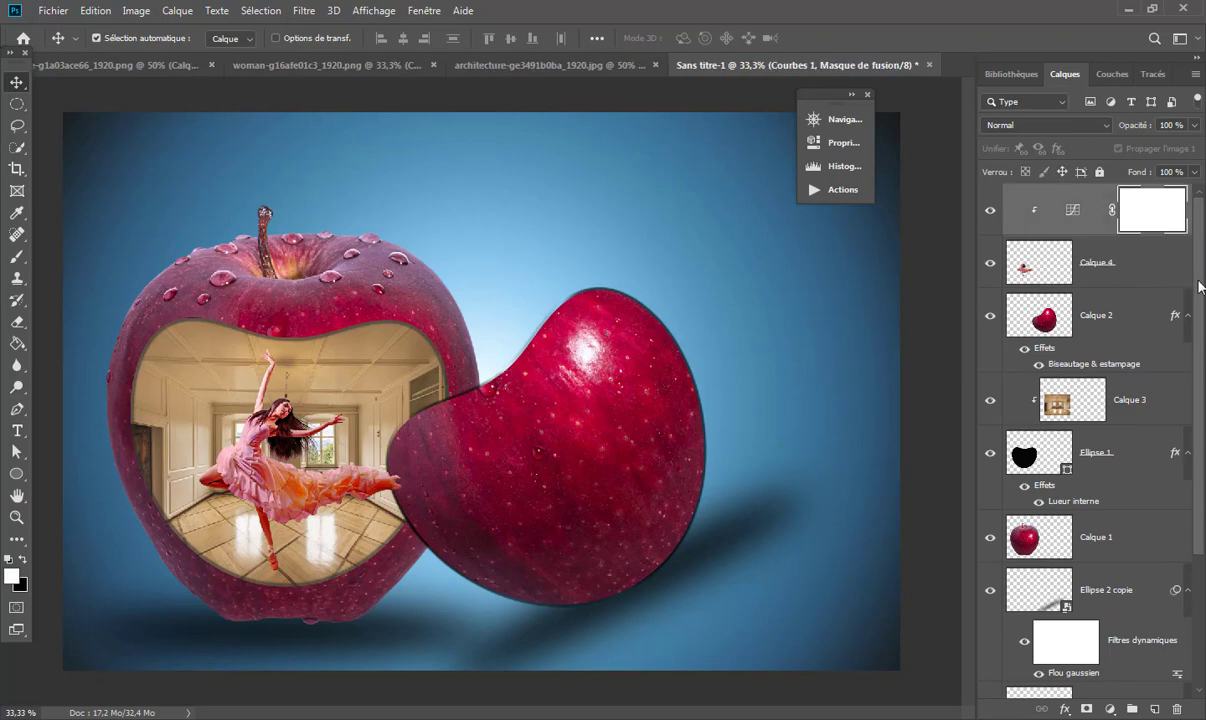
left_click_drag(1200, 287, 1204, 441)
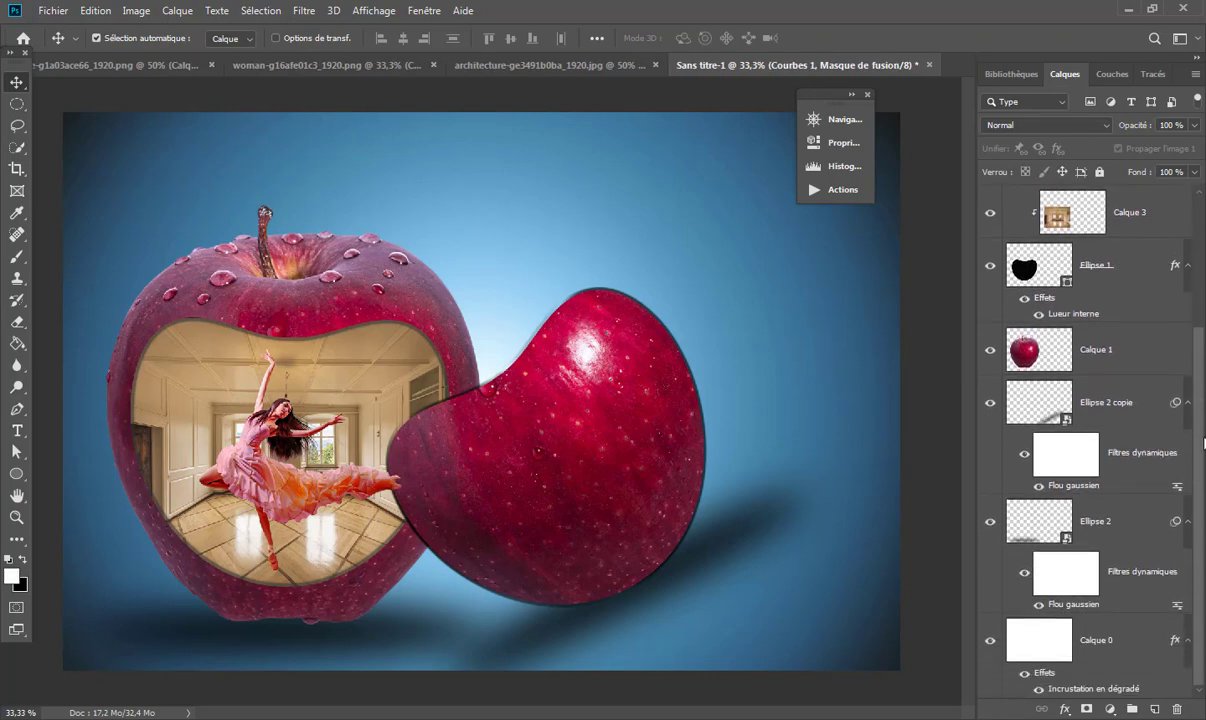
left_click(1128, 597, "shift")
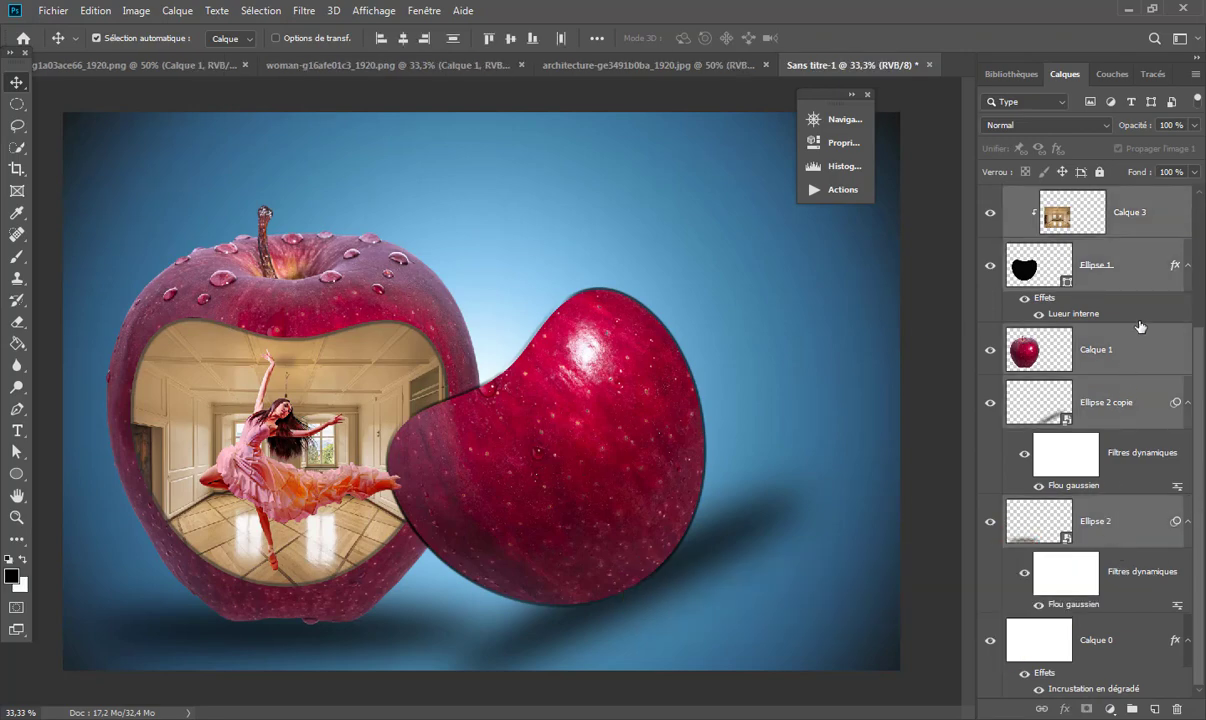
right_click(1166, 226)
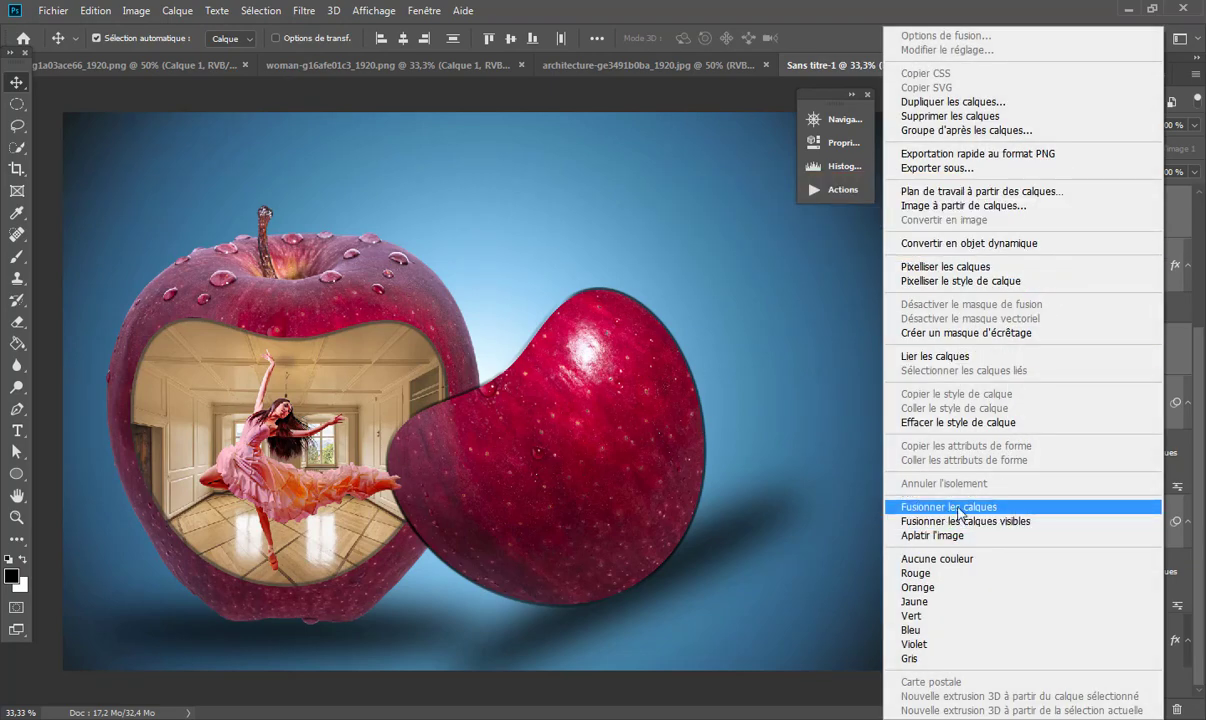
left_click(996, 509)
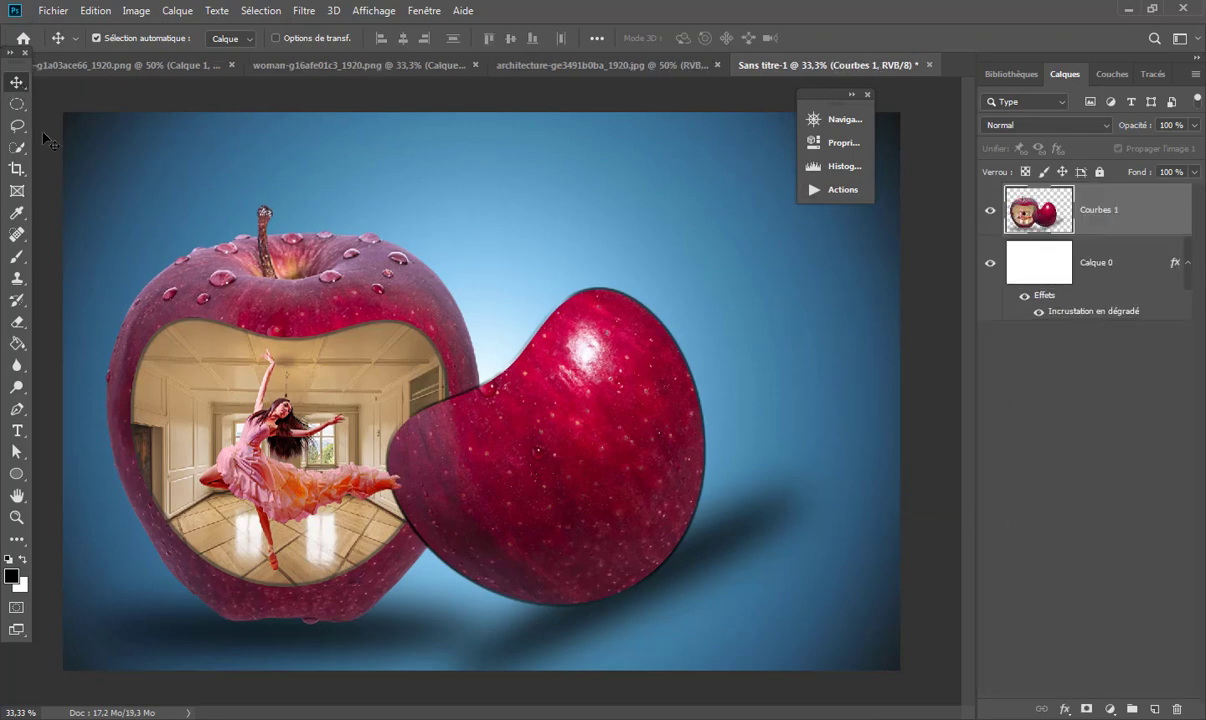
- Drag the merged Courbes 1 composition up and about 2.96 po to the right
mouse_move(332, 403)
left_mouse_down()
mouse_move(398, 295)
mouse_move(352, 397)
mouse_move(363, 400)
left_mouse_up()
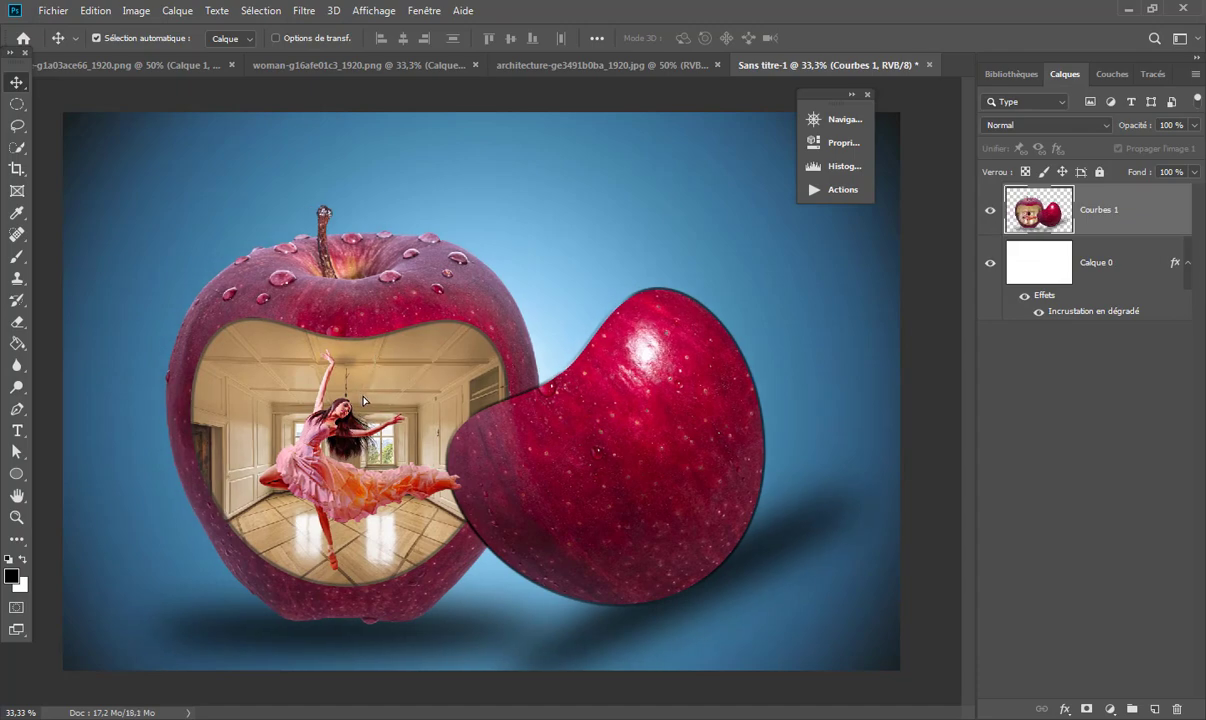